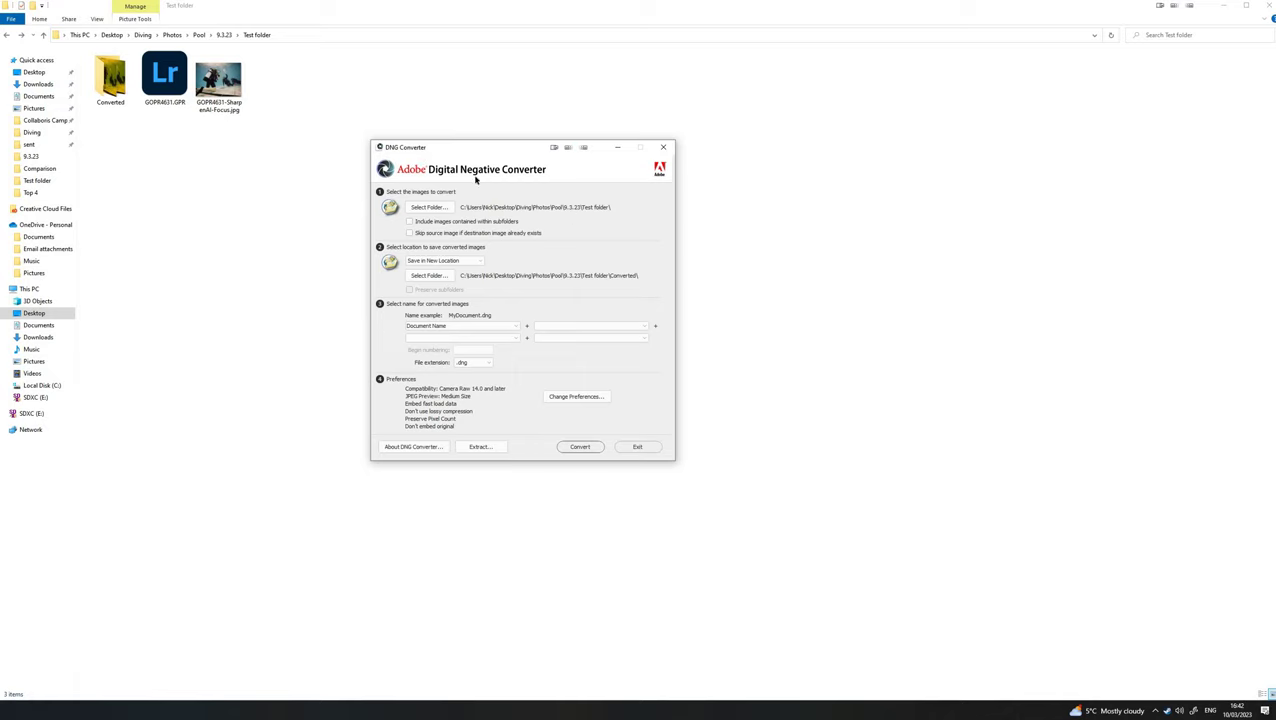
Set the Test folder as the DNG Converter's source folder.
click(430, 207)
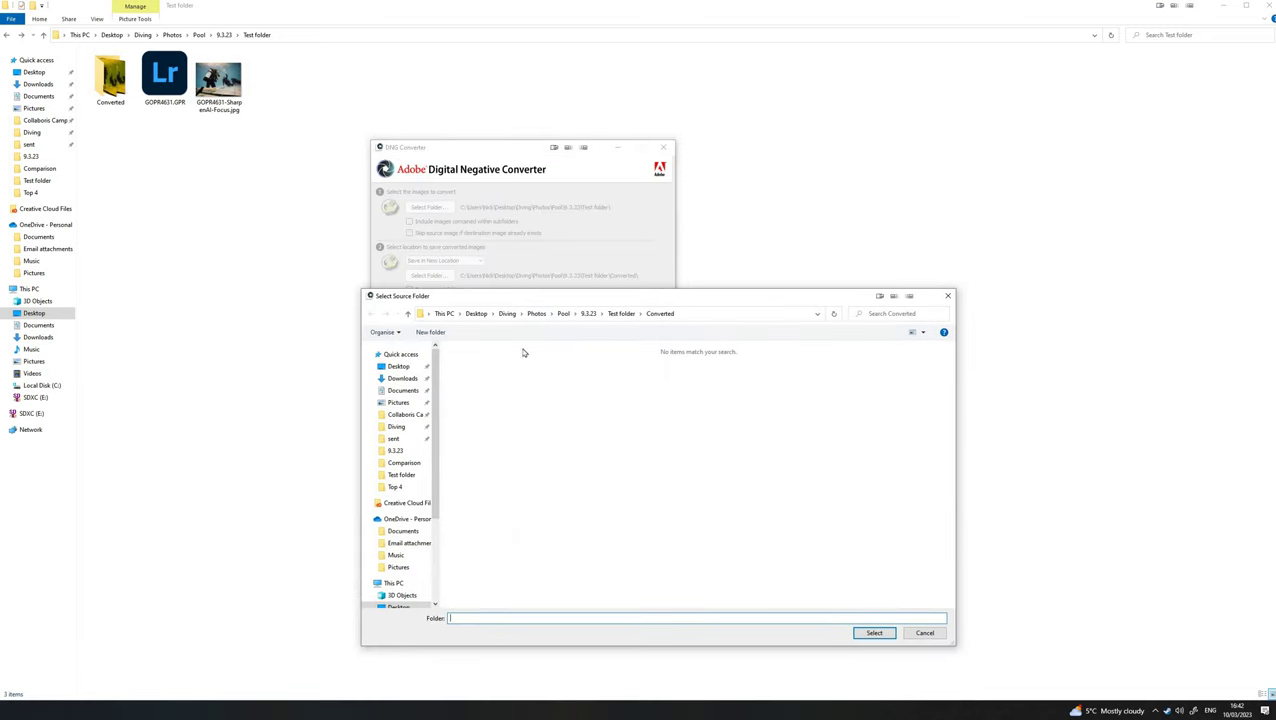
click(621, 314)
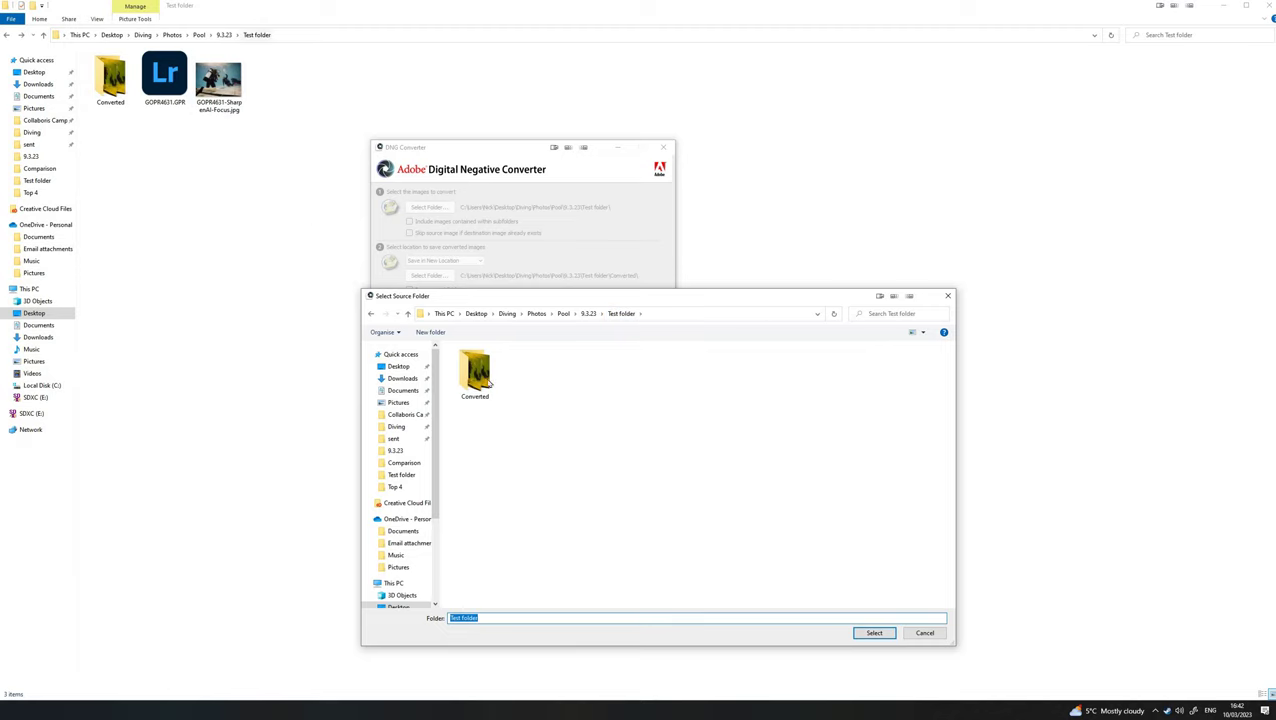
click(870, 633)
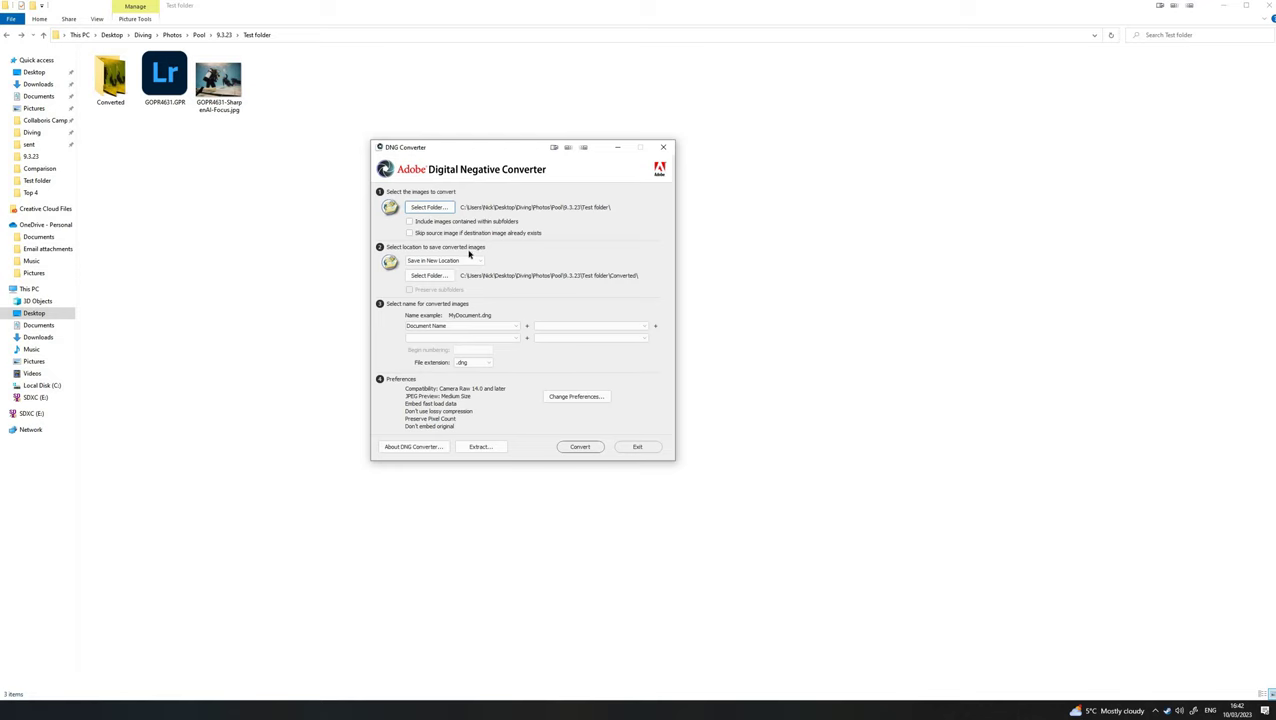
Set the Converted folder as destination and convert GOPR4631.GPR to DNG.
click(434, 280)
double_click(475, 373)
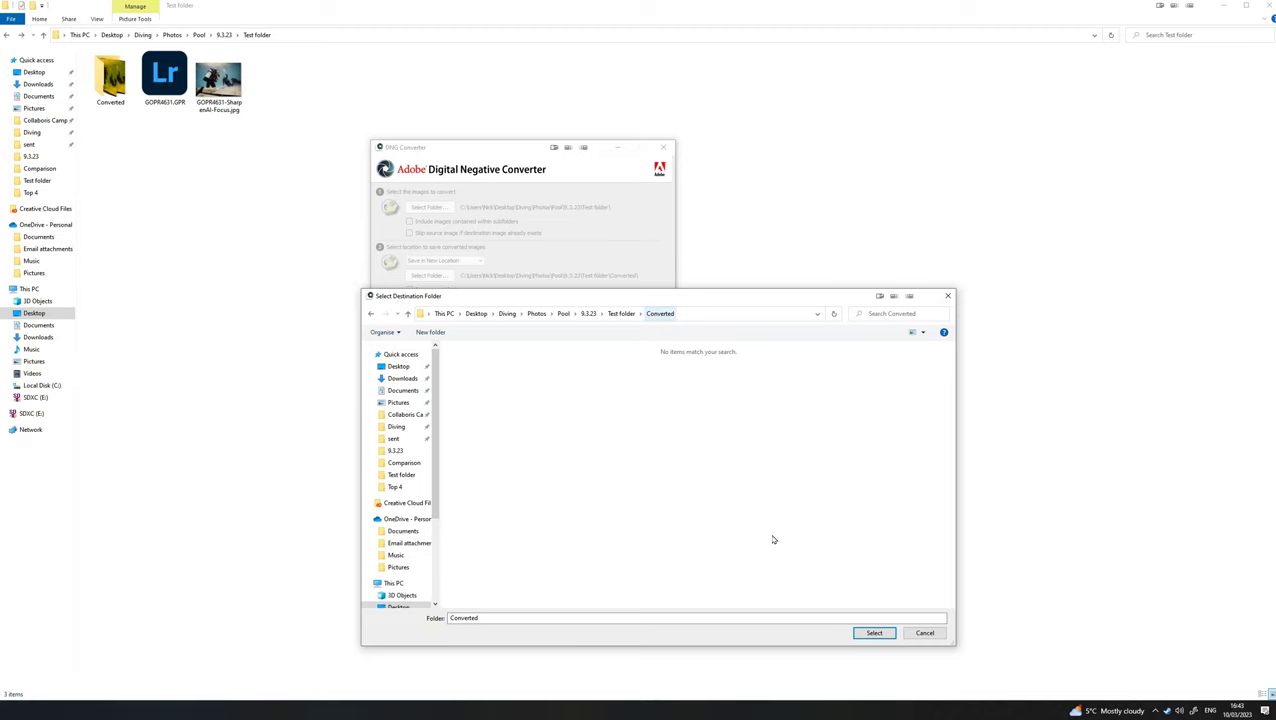
click(860, 631)
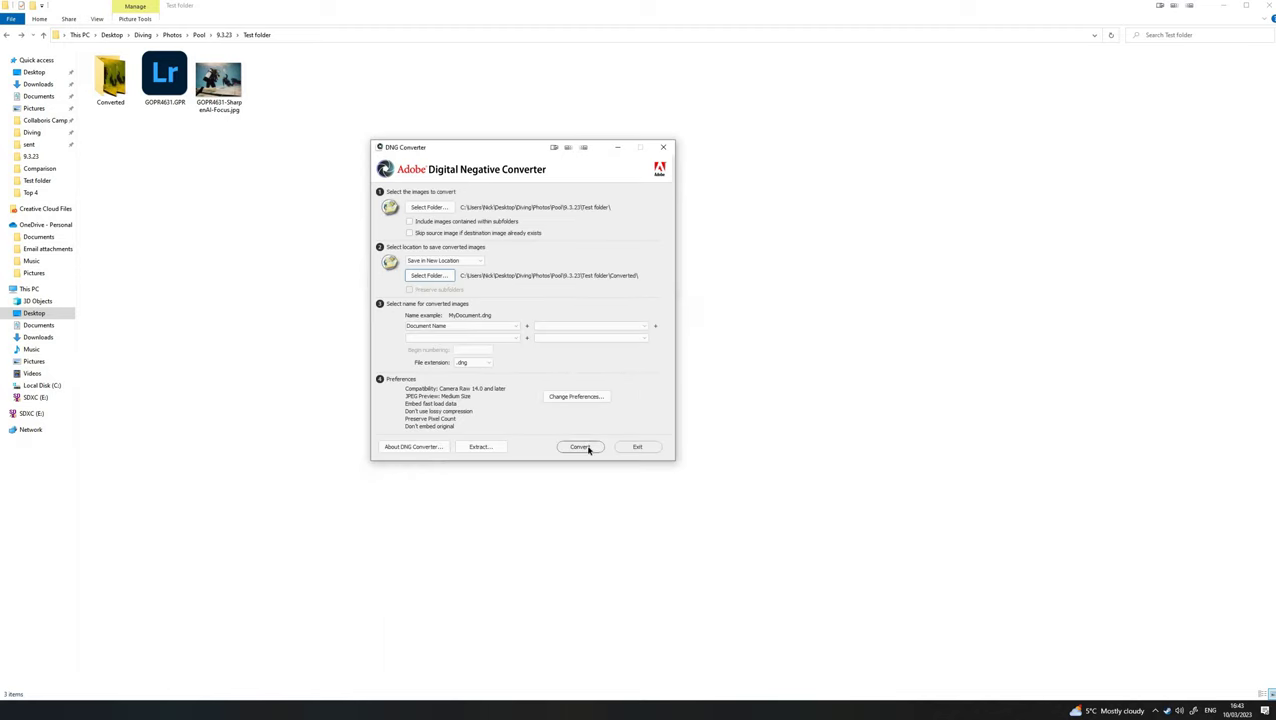
click(588, 446)
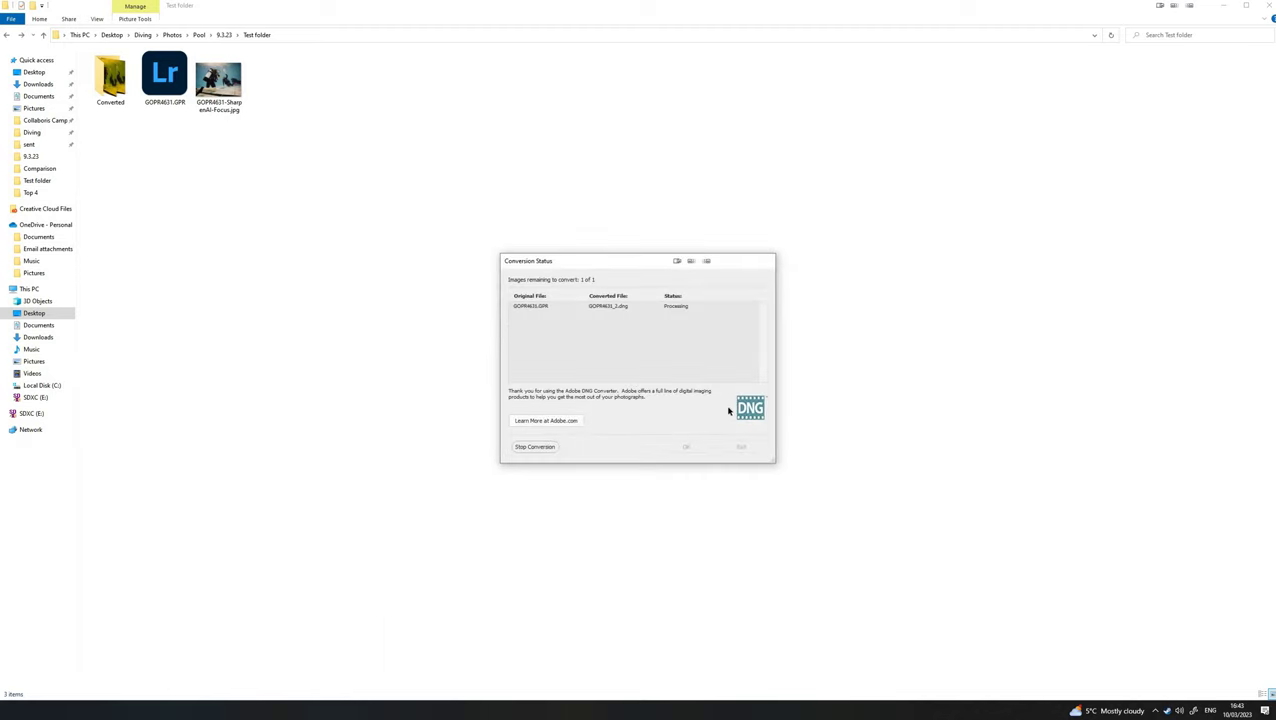
key(Return)
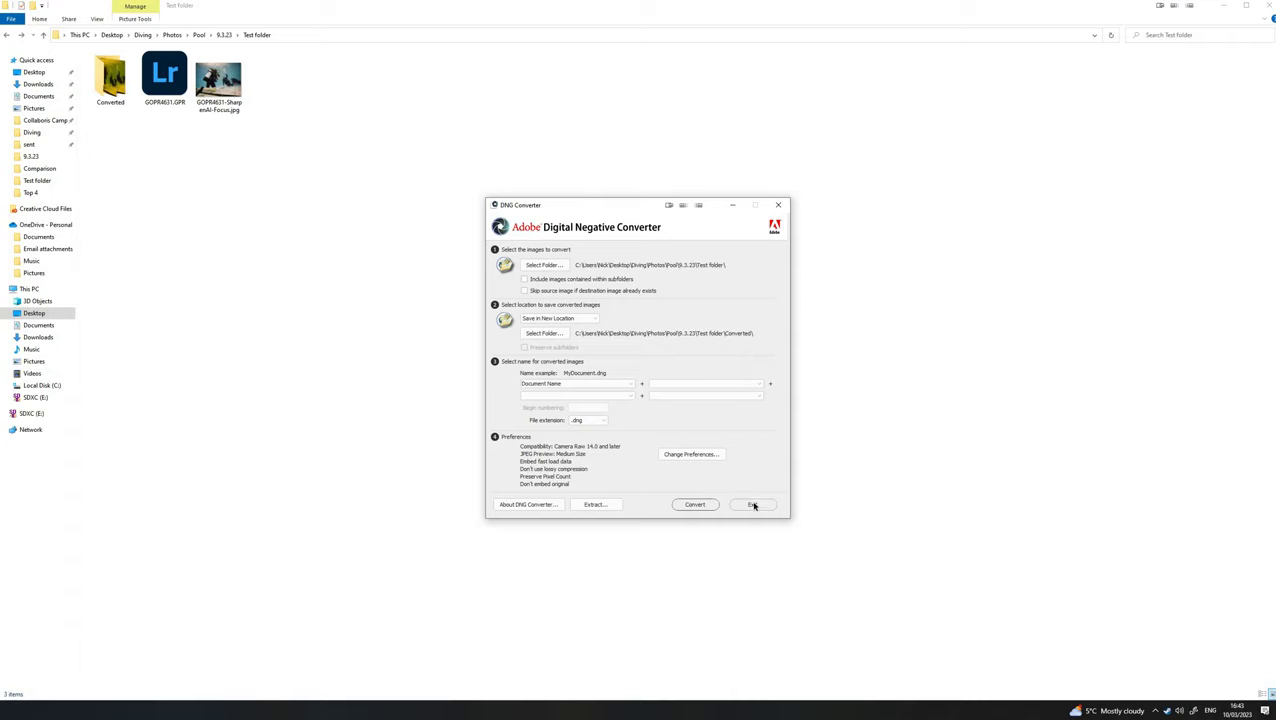
Close the DNG Converter, open the Converted folder in Explorer, and switch to RawTherapee.
click(778, 204)
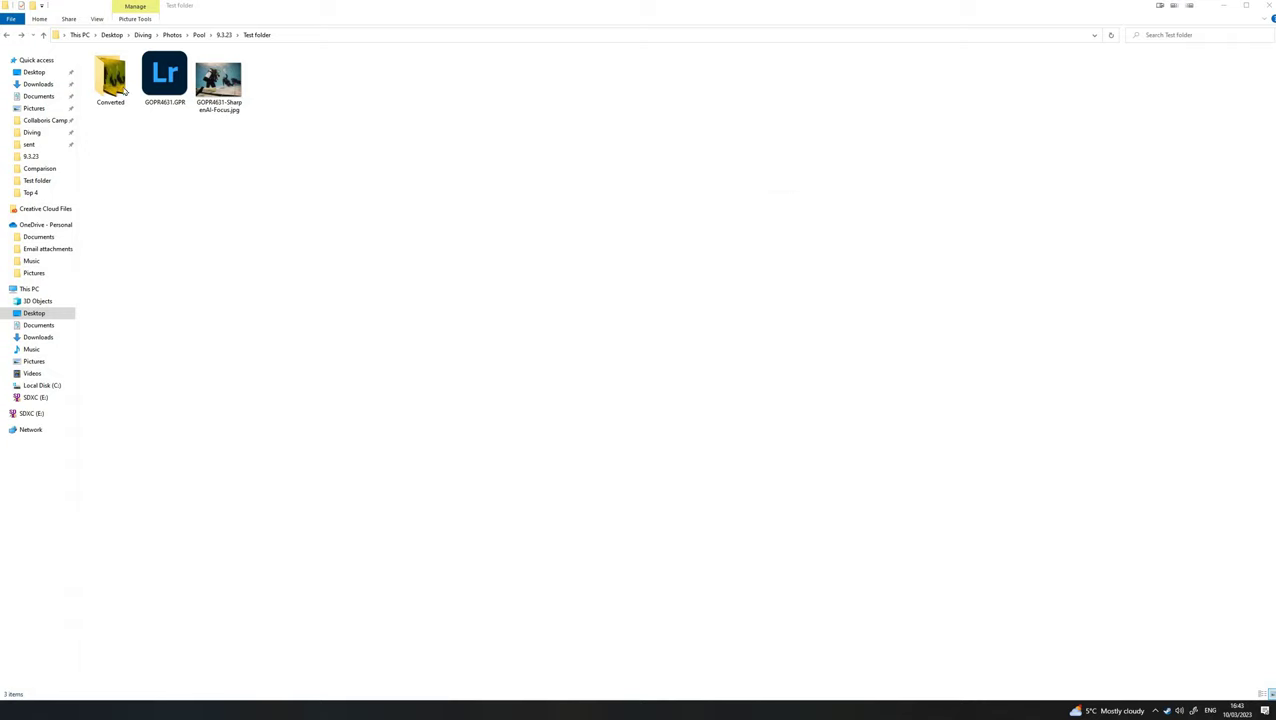
double_click(109, 83)
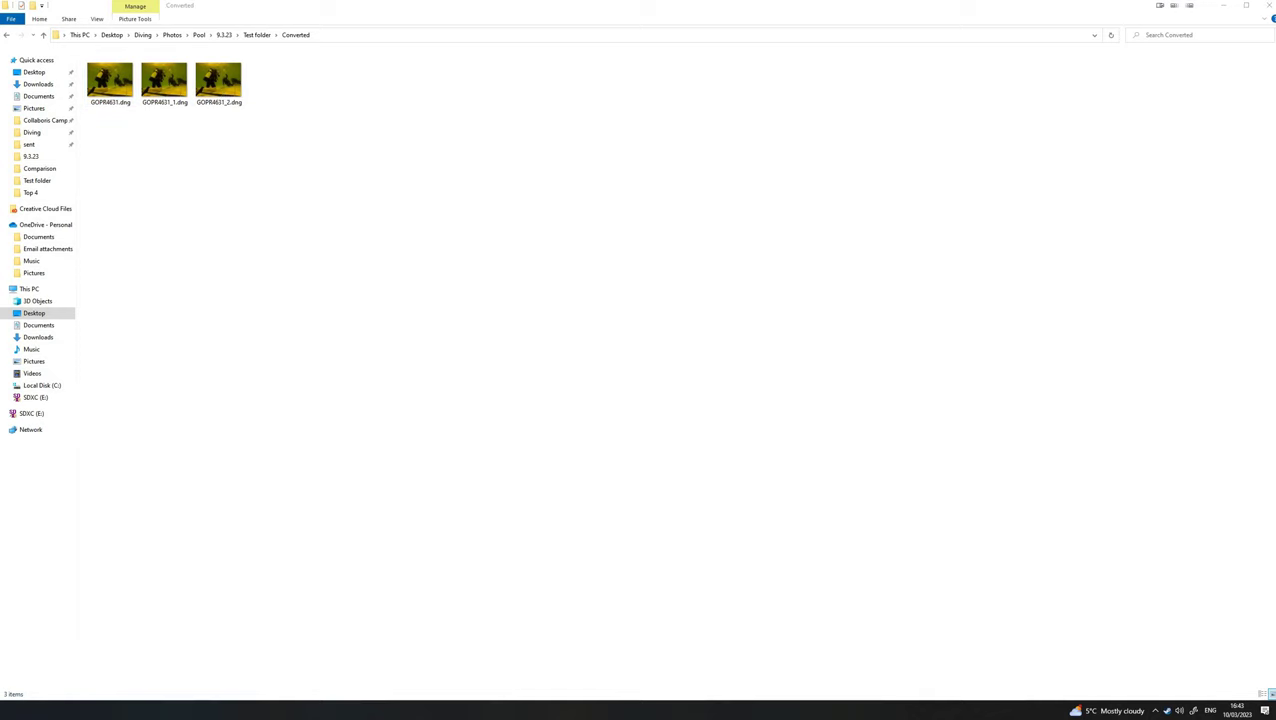
key(alt+Tab)
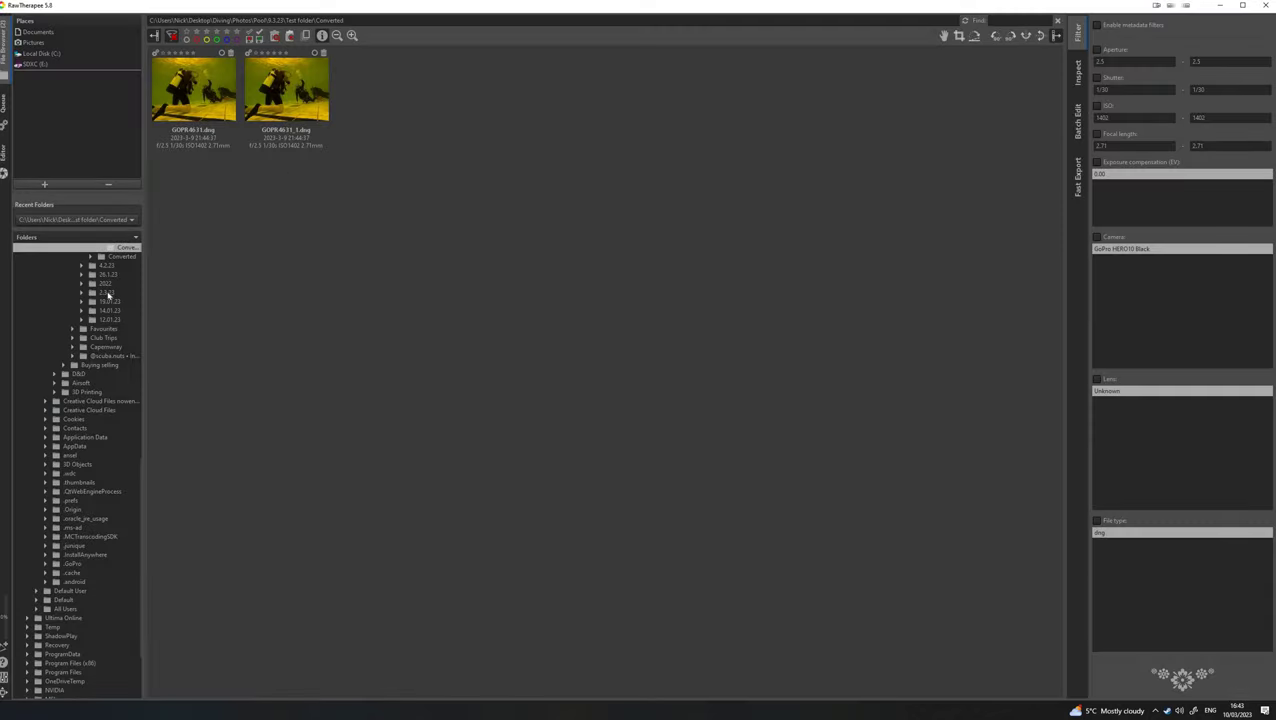
Open GOPR4631.dng from the Converted folder in RawTherapee's editor.
scroll(115, 250, up, 2)
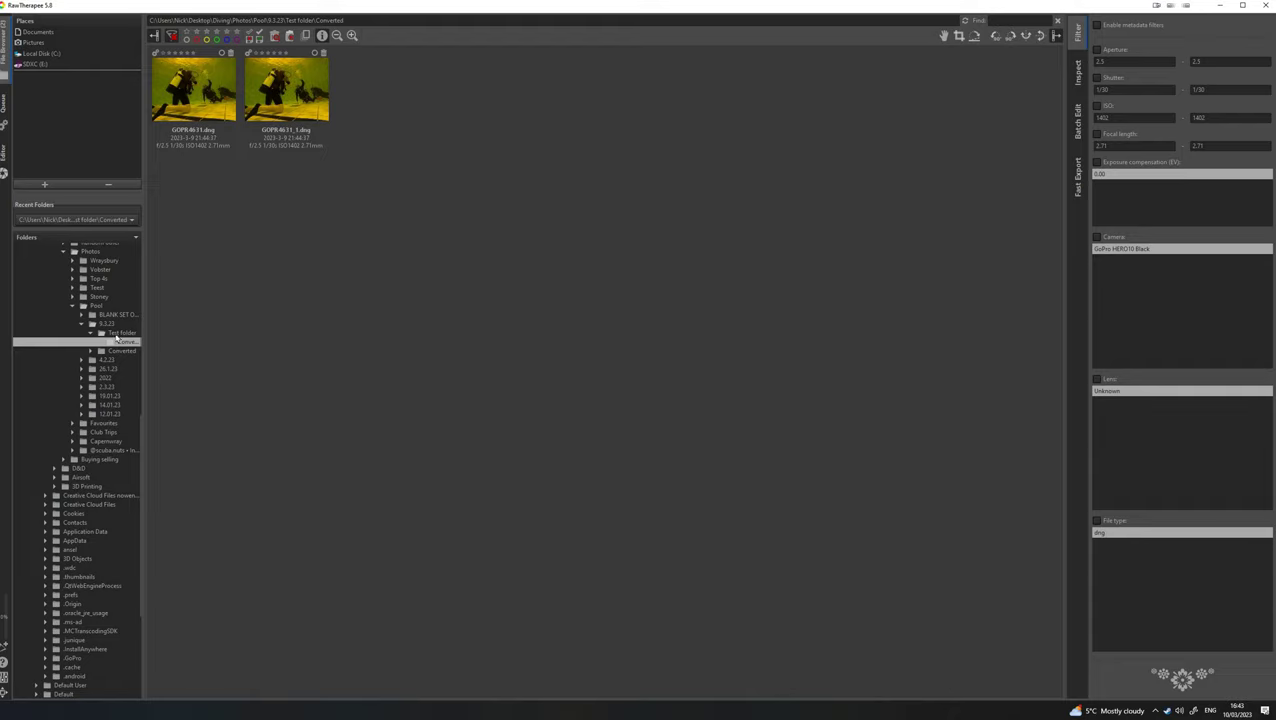
click(122, 345)
click(204, 80)
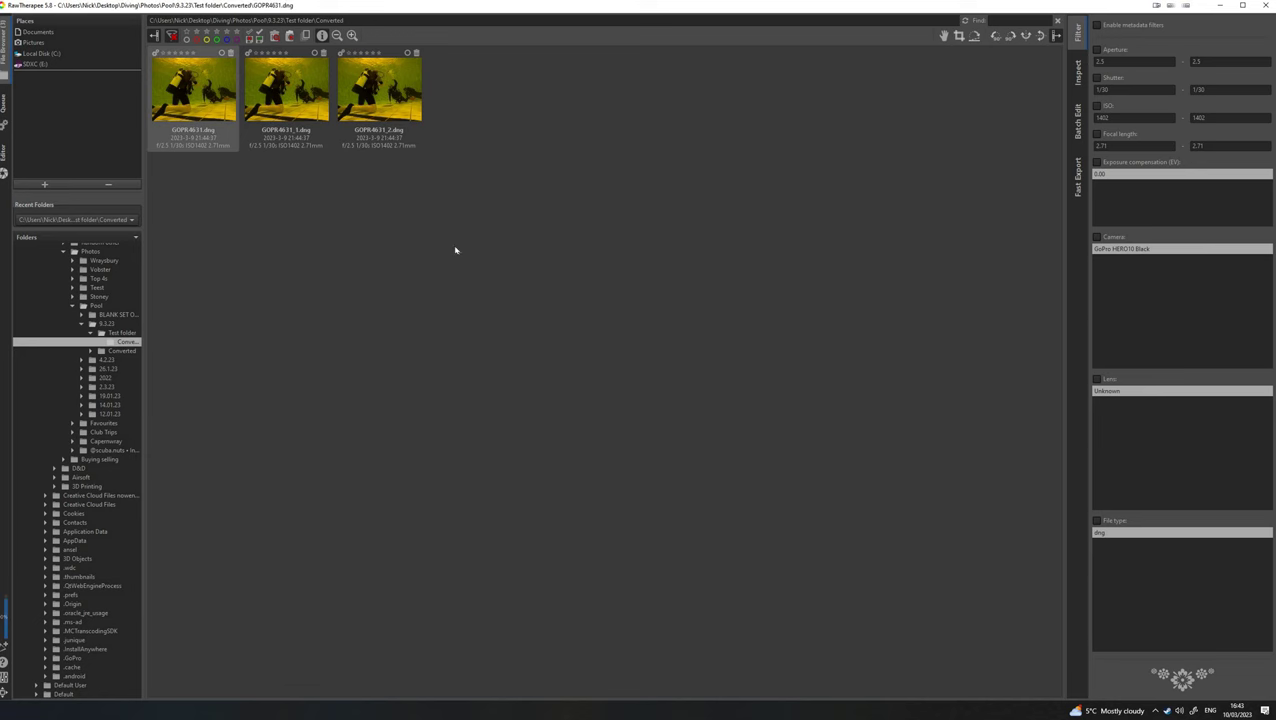
key(Return)
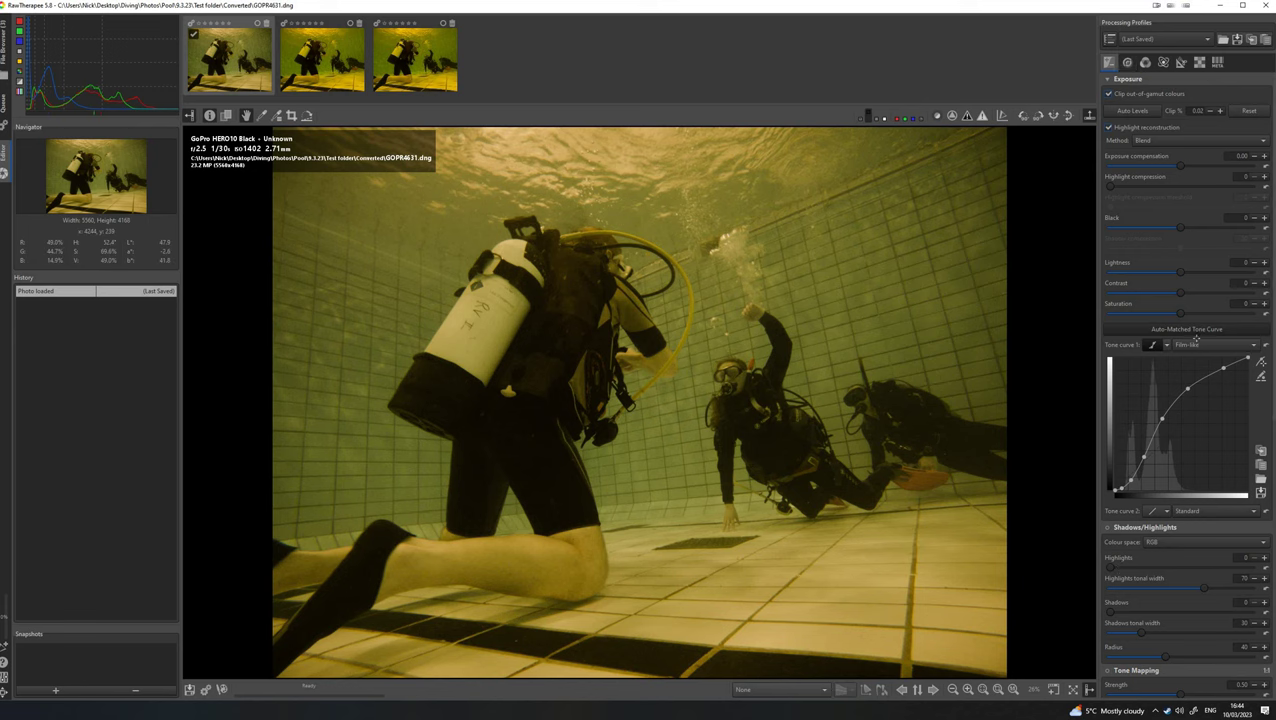
scroll(1196, 341, down, 5)
scroll(1185, 300, up, 5)
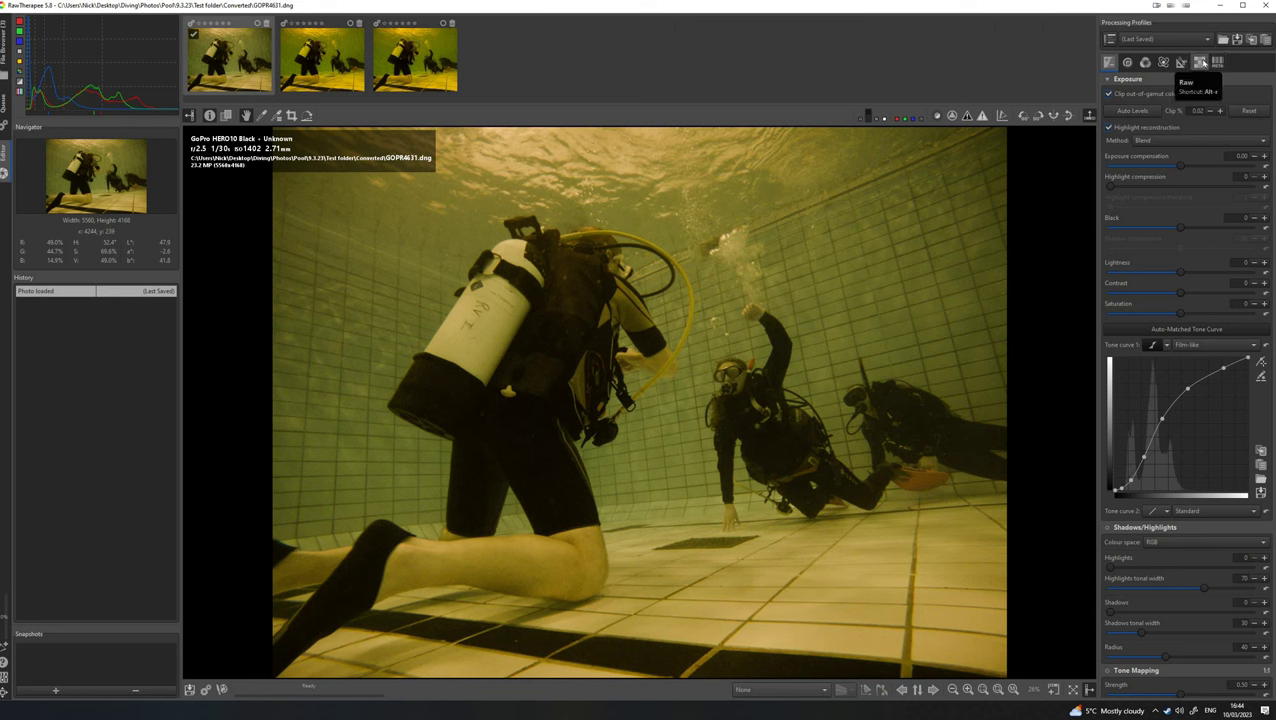
click(1201, 62)
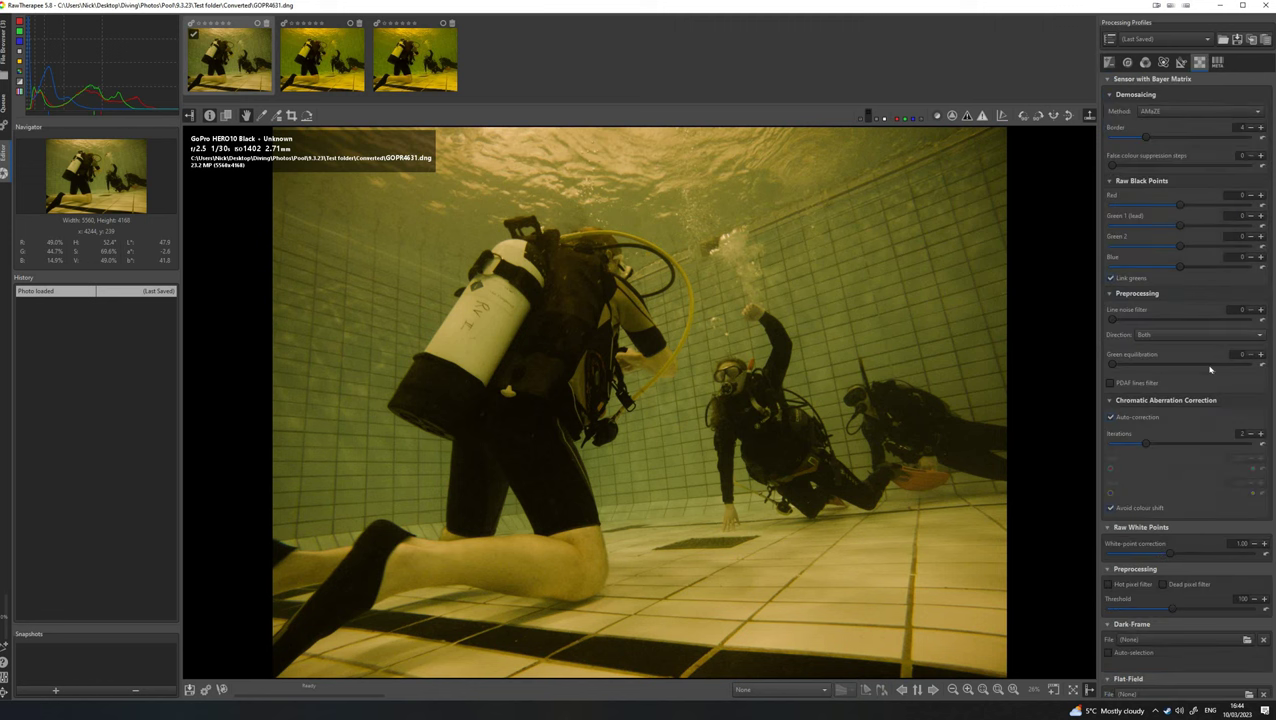
click(1109, 62)
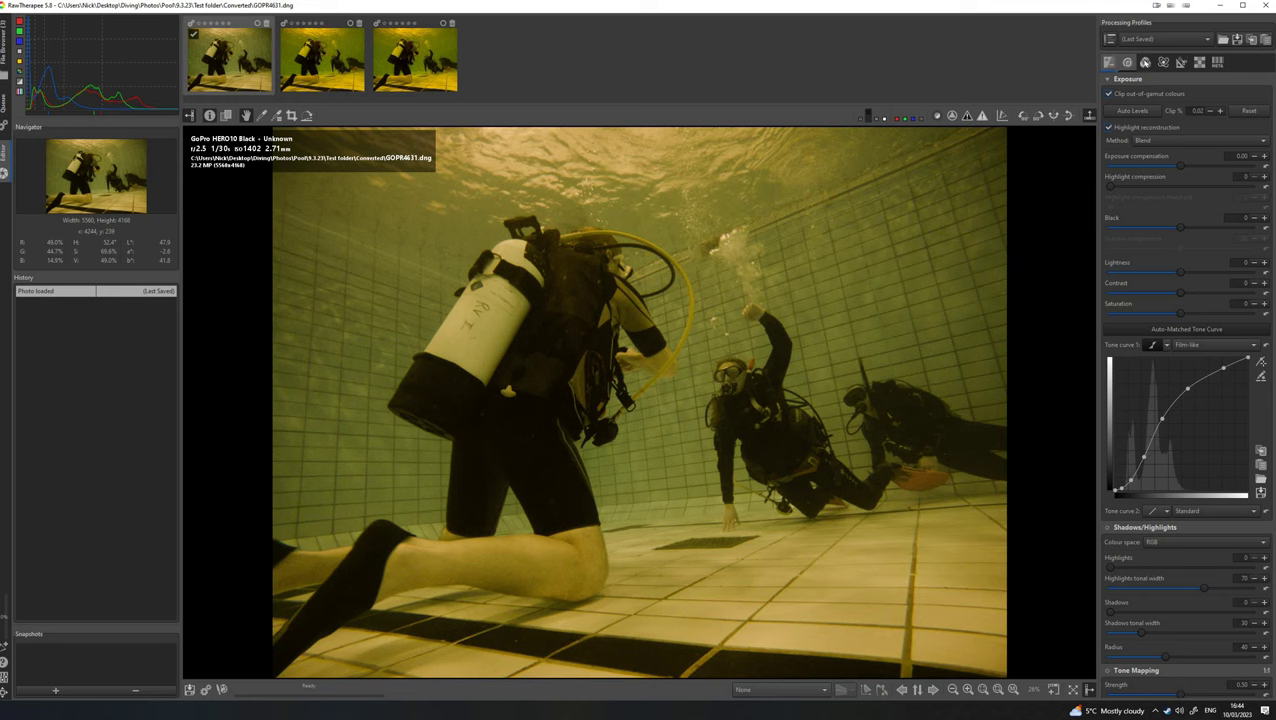
Sample the white tank for a custom white balance of Temperature 3733, Tint 0.779.
click(1145, 62)
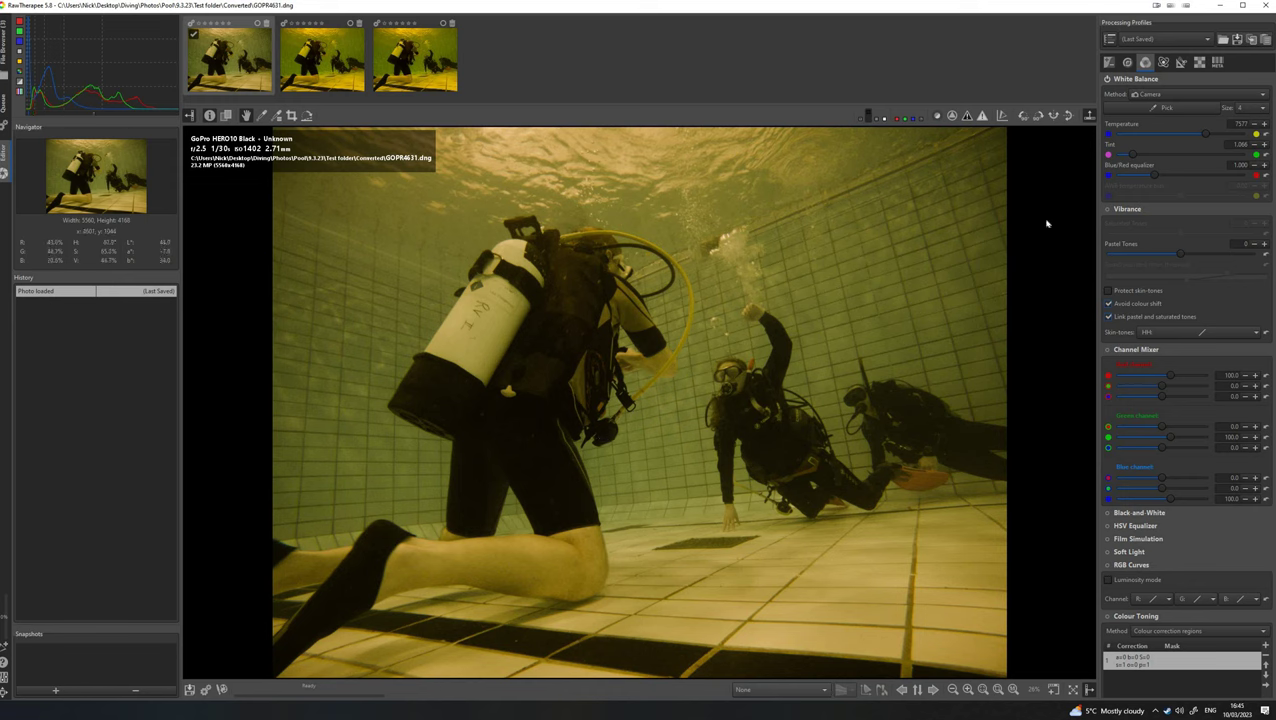
click(1165, 107)
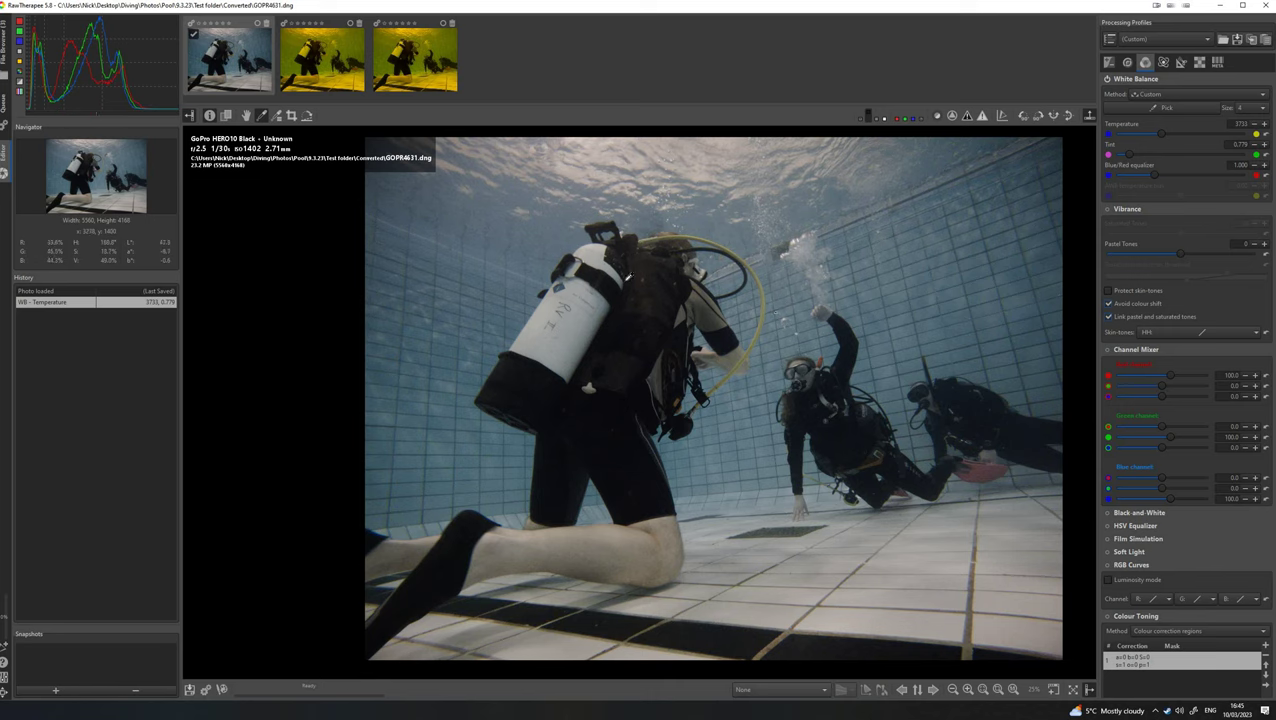
Resample the tank label up close, refining white balance to Temperature 3826, Tint 0.754.
scroll(586, 248, up, 5)
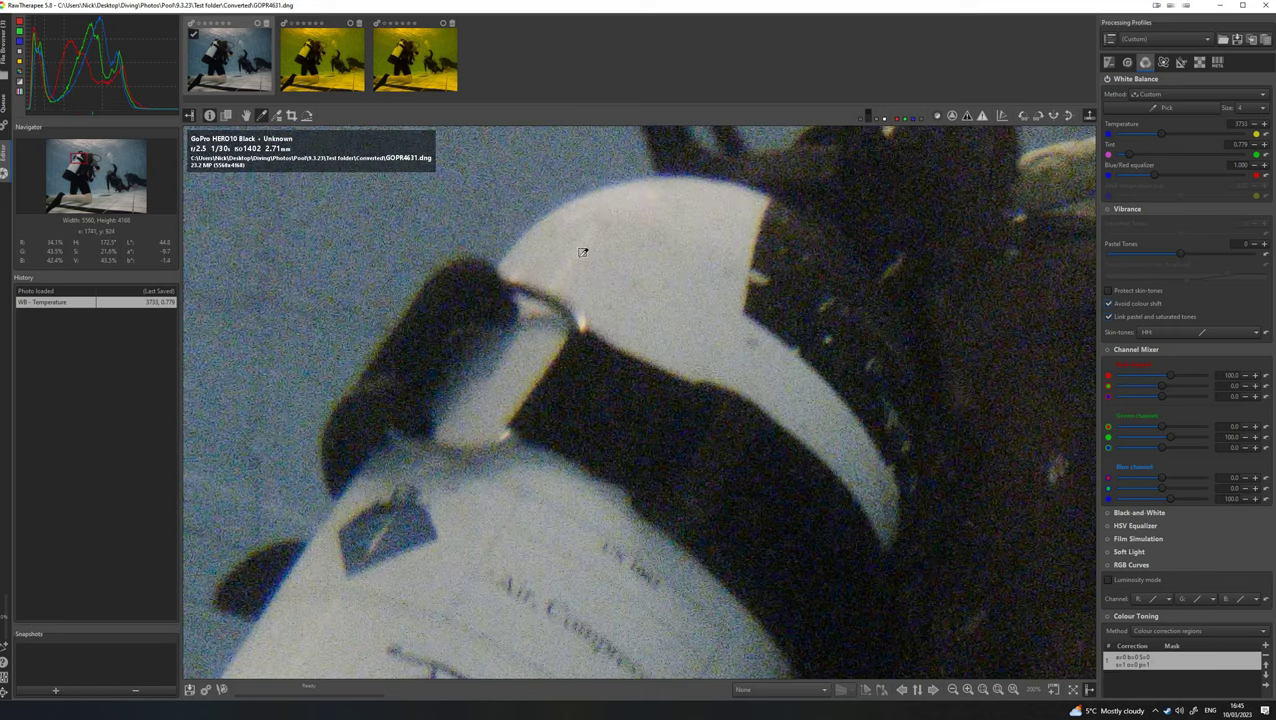
click(577, 256)
scroll(577, 256, down, 5)
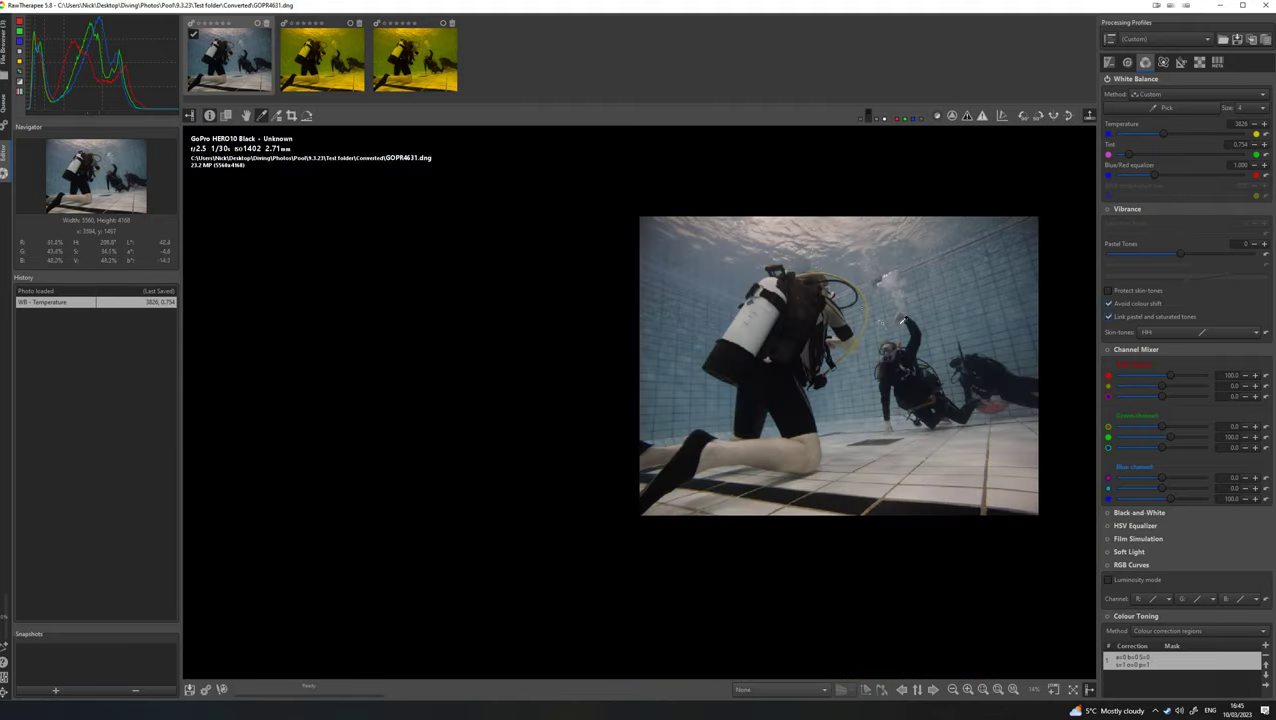
scroll(961, 327, down, 2)
scroll(817, 333, up, 3)
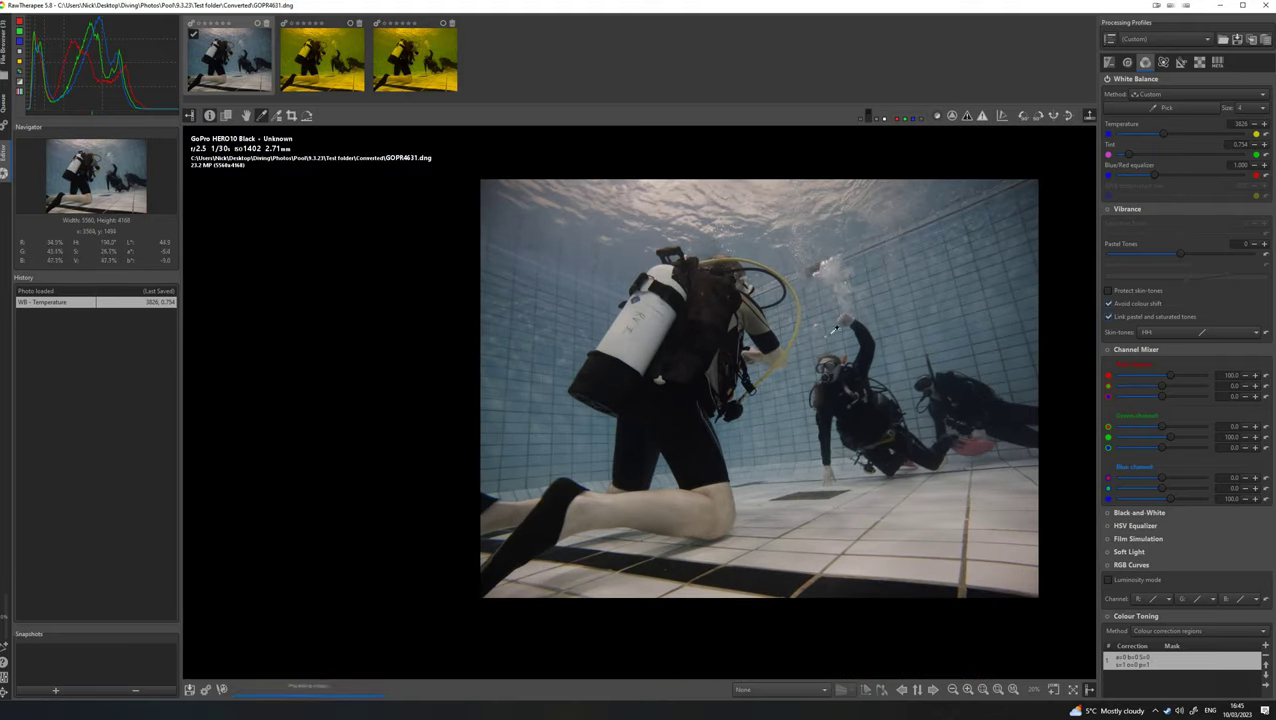
scroll(818, 331, up, 1)
scroll(818, 331, down, 1)
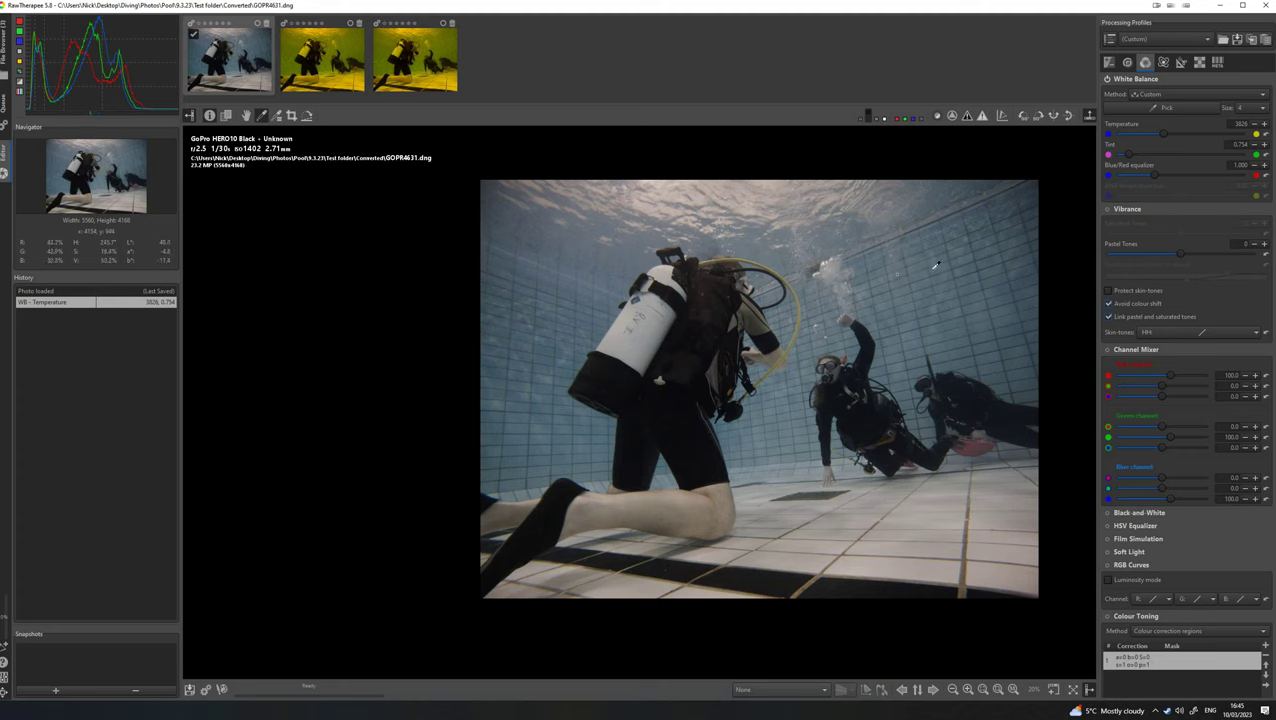
scroll(1031, 259, up, 1)
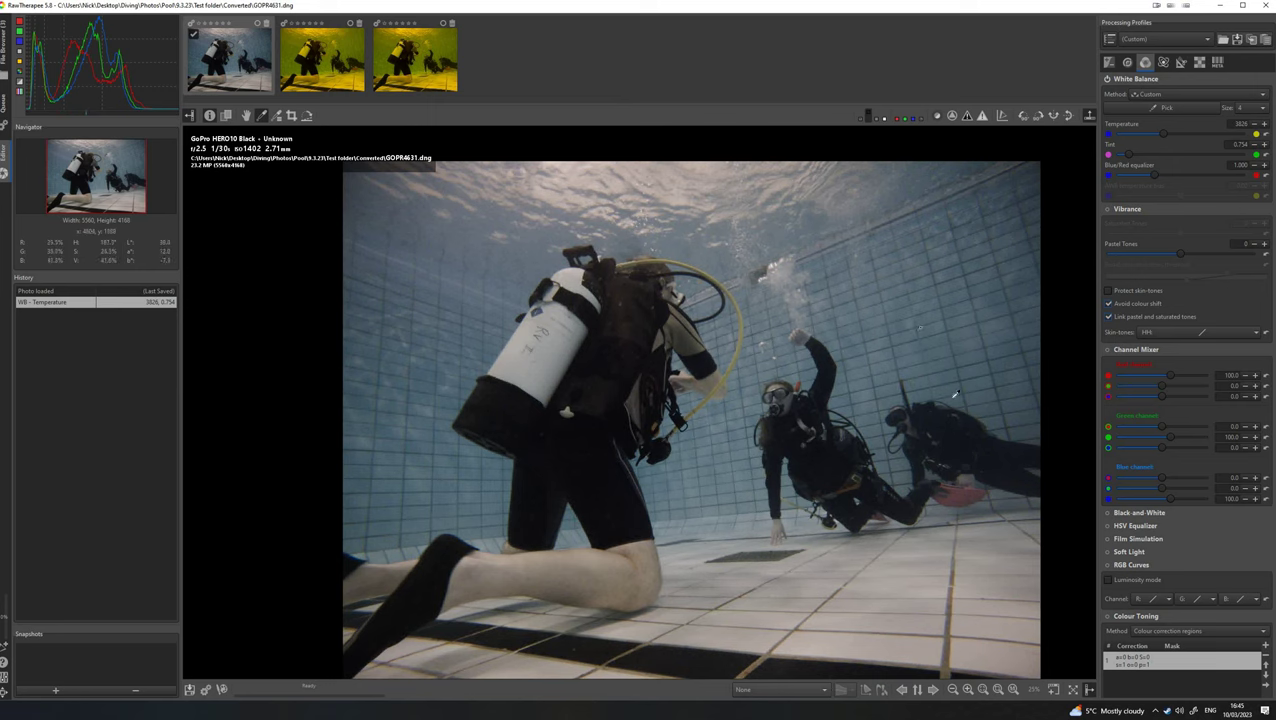
scroll(1030, 400, down, 1)
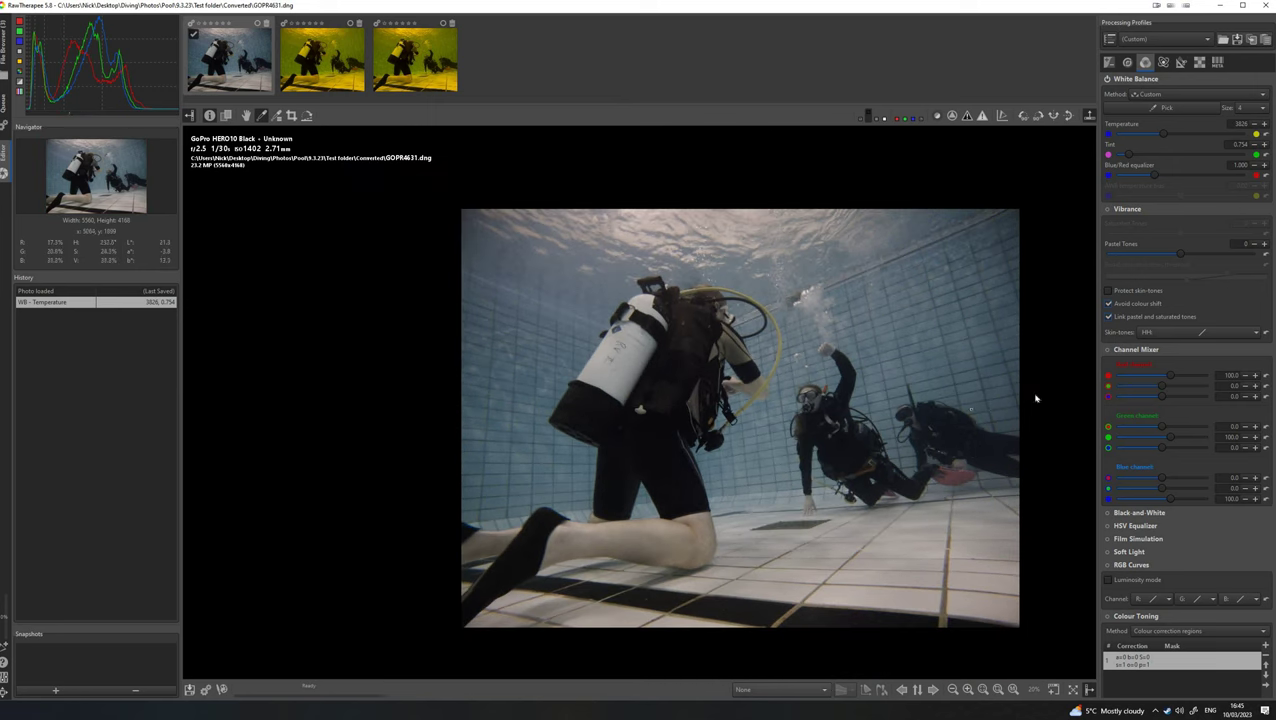
Enable Haze Removal at Strength 17 on the Detail tab, comparing it off and on.
click(1128, 63)
scroll(1199, 300, down, 10)
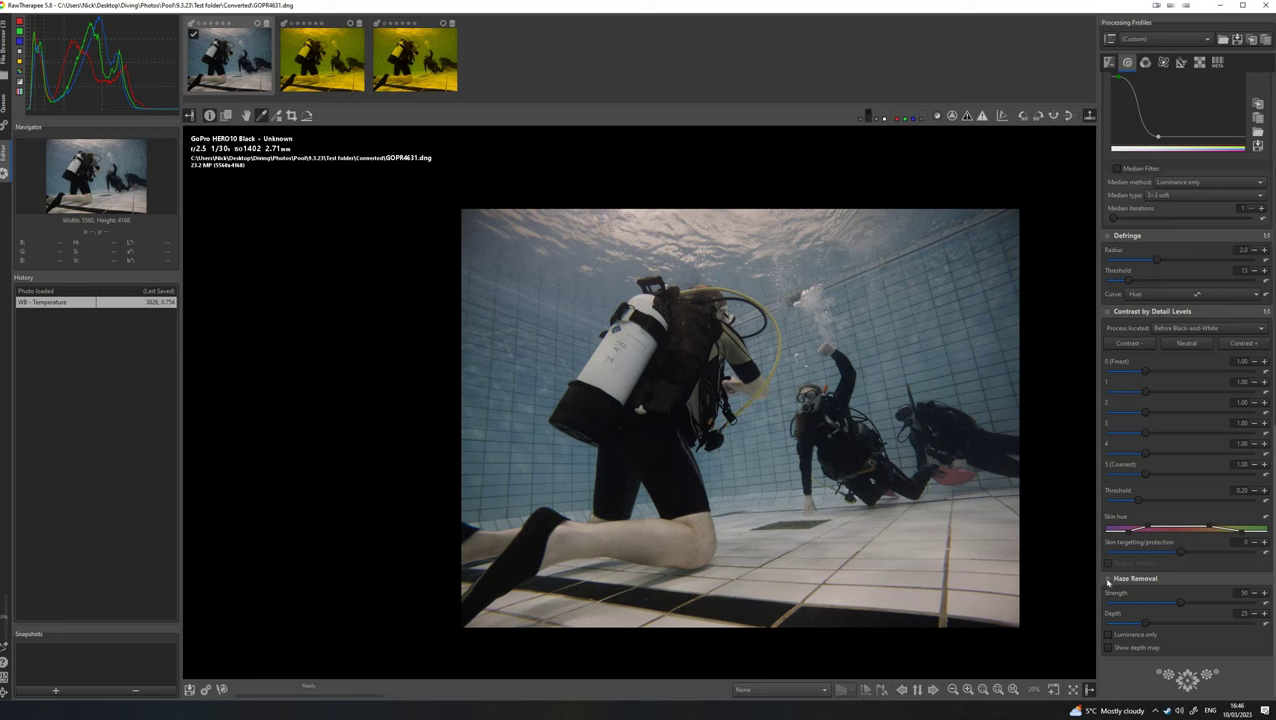
click(1108, 579)
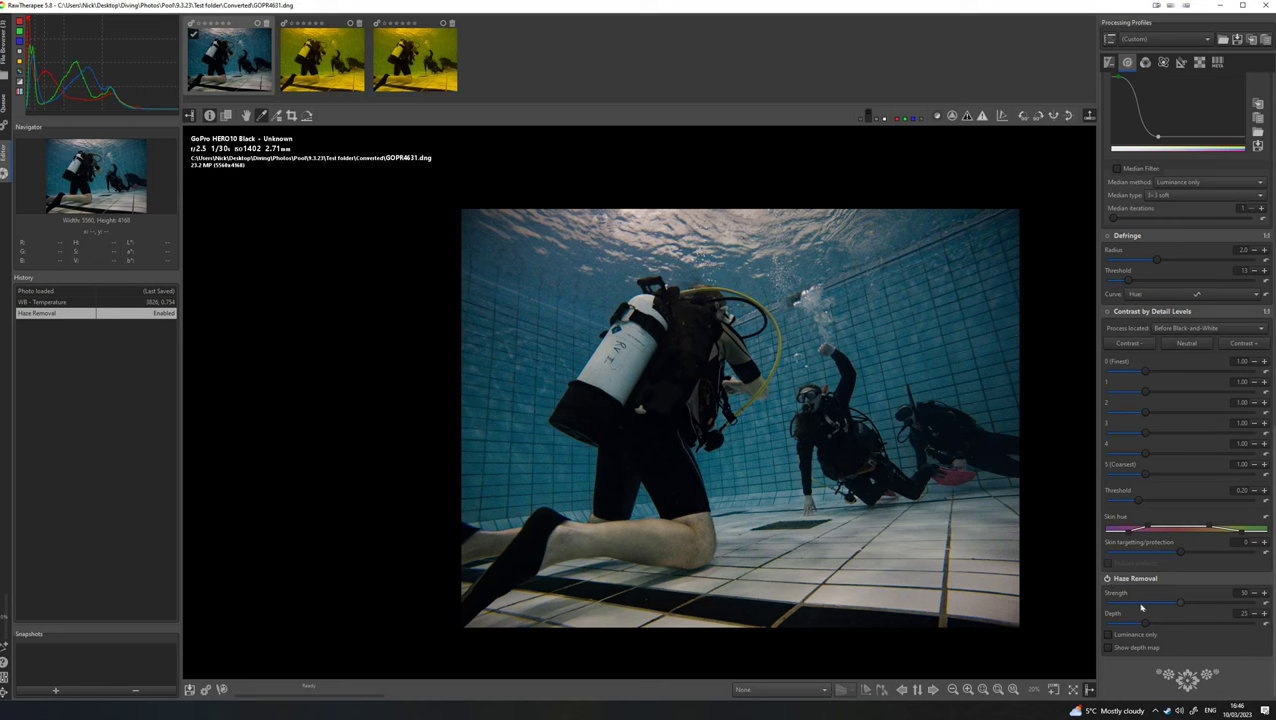
drag(1141, 604, 1129, 604)
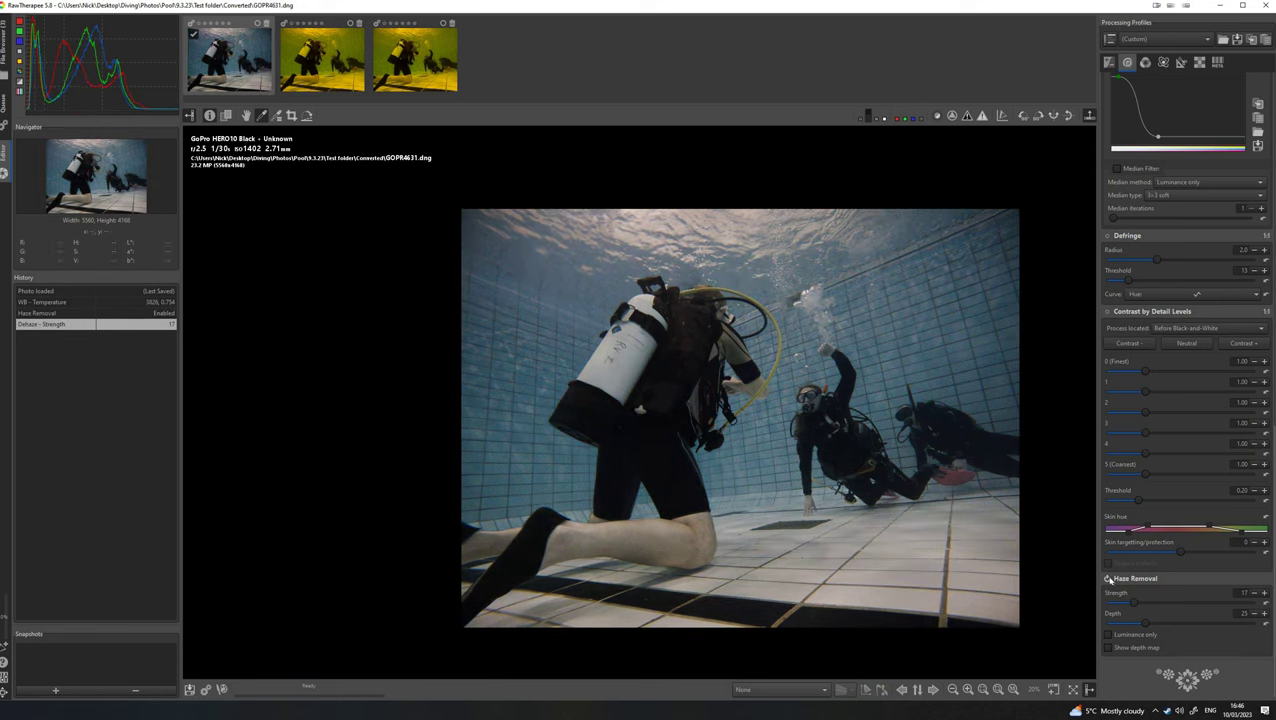
click(1108, 578)
click(1108, 578)
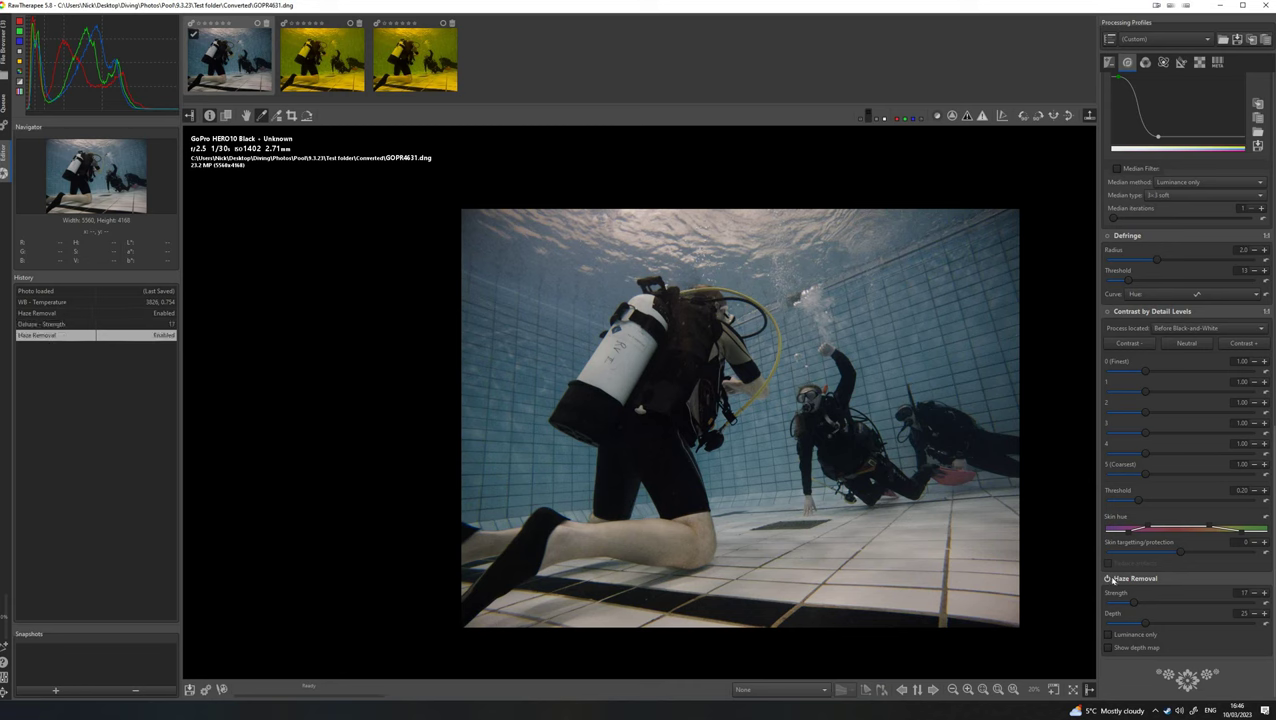
click(1108, 578)
click(1108, 578)
Switch to the Exposure tab's exposure, tone curve and shadows/highlights tools.
scroll(1178, 526, up, 5)
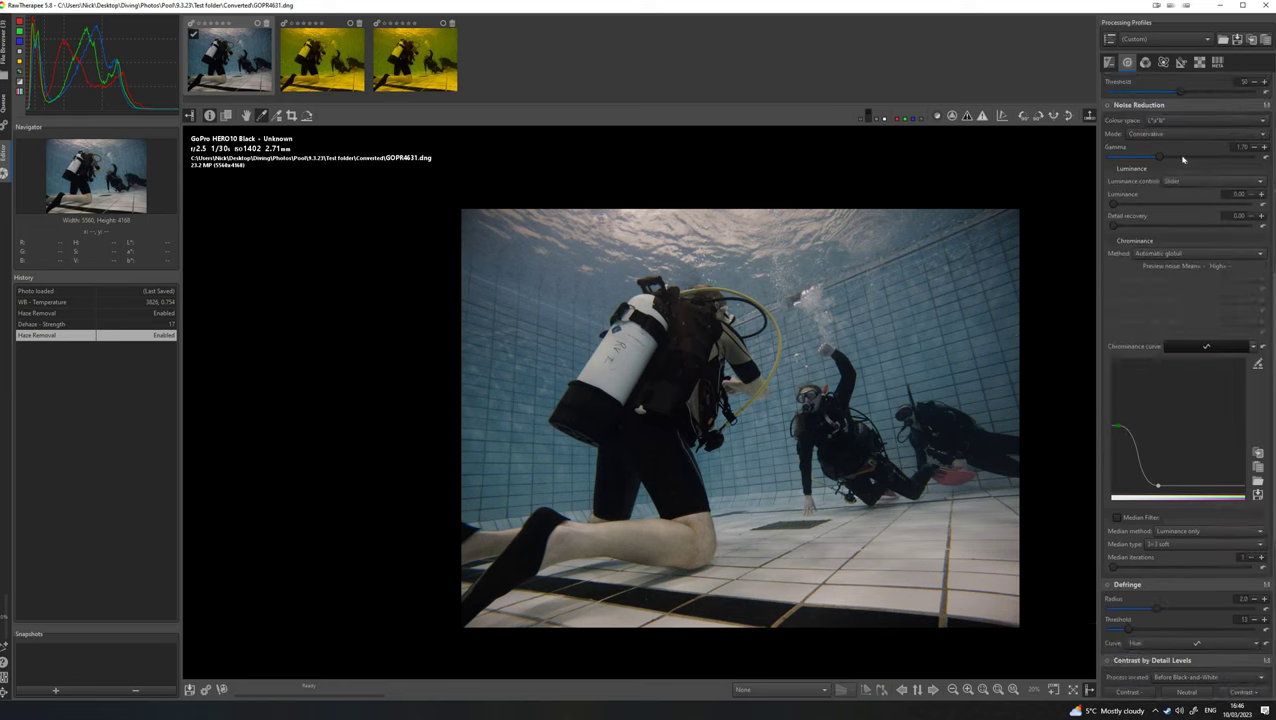
click(1107, 63)
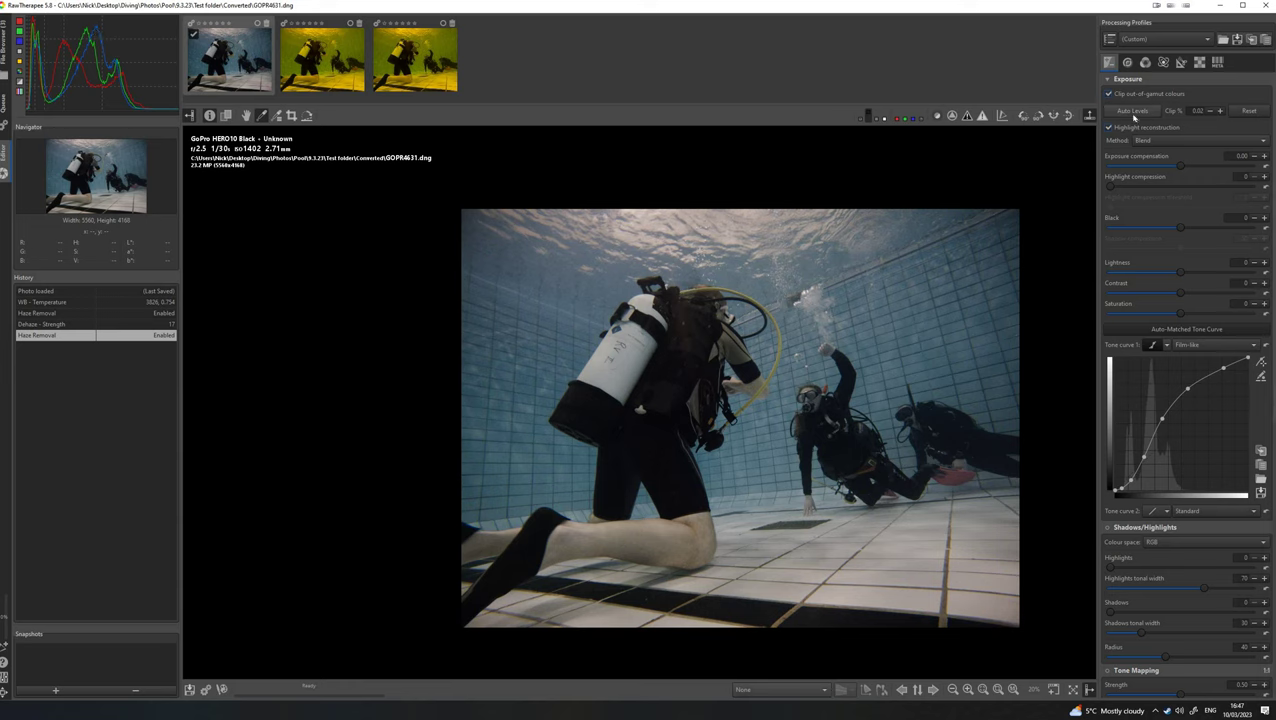
click(1133, 114)
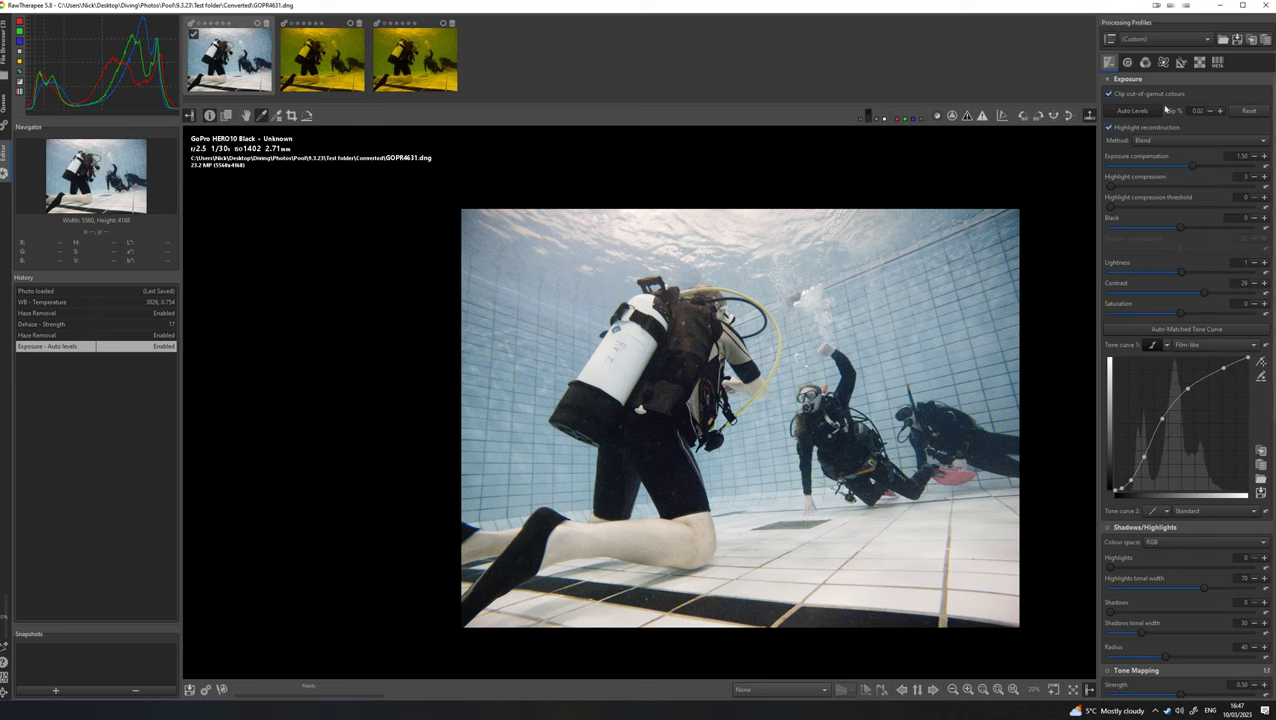
scroll(1209, 317, down, 3)
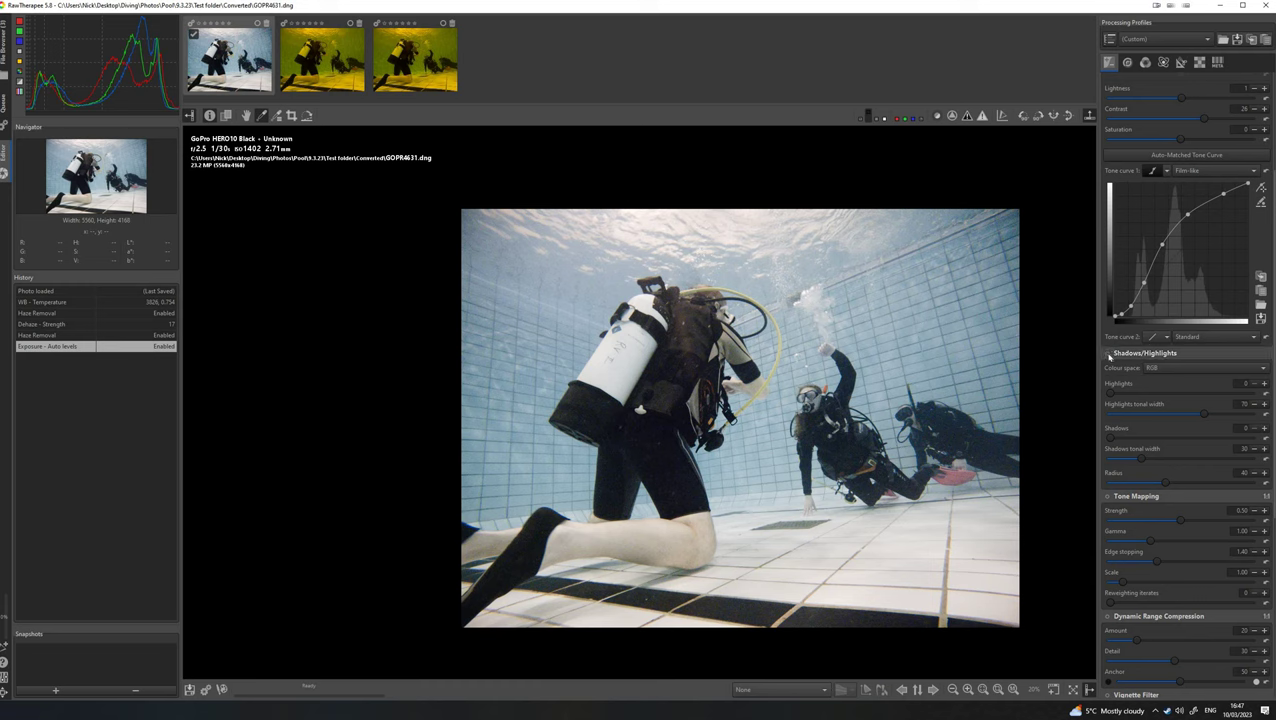
Enable Shadows/Highlights with Highlights 52 and tonal width 49, checking detail at 100%.
click(1108, 354)
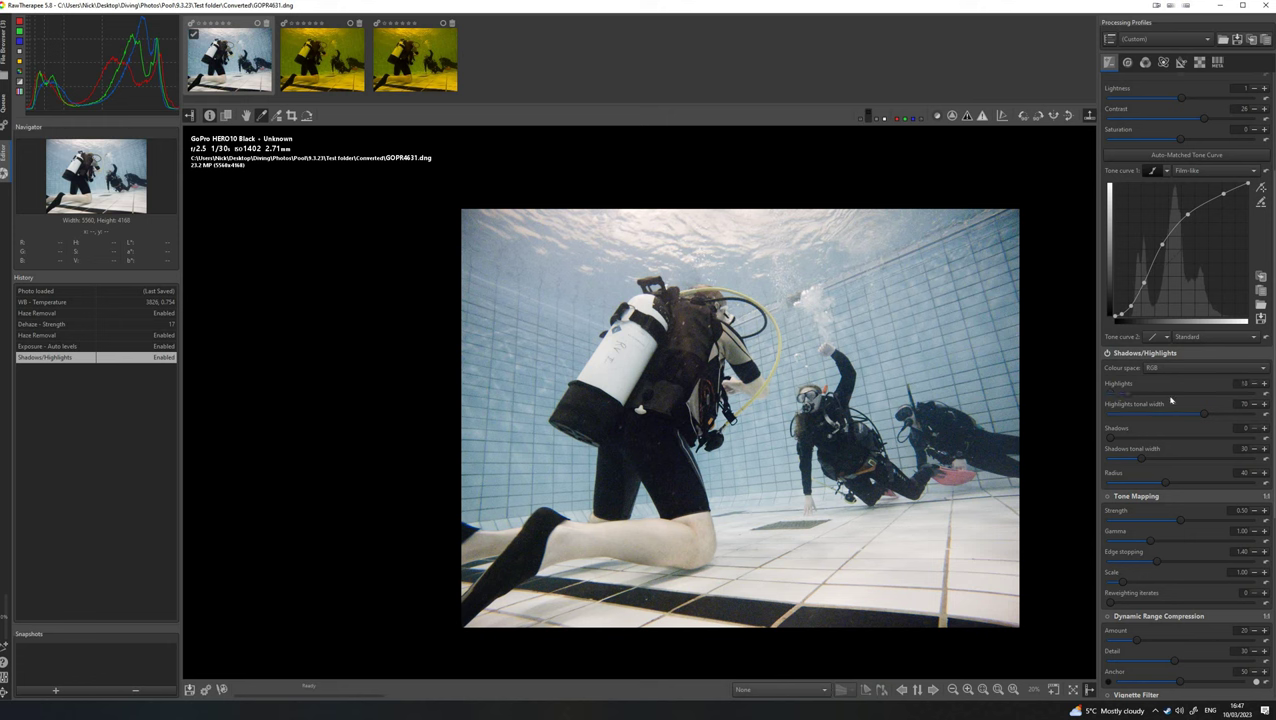
click(1169, 394)
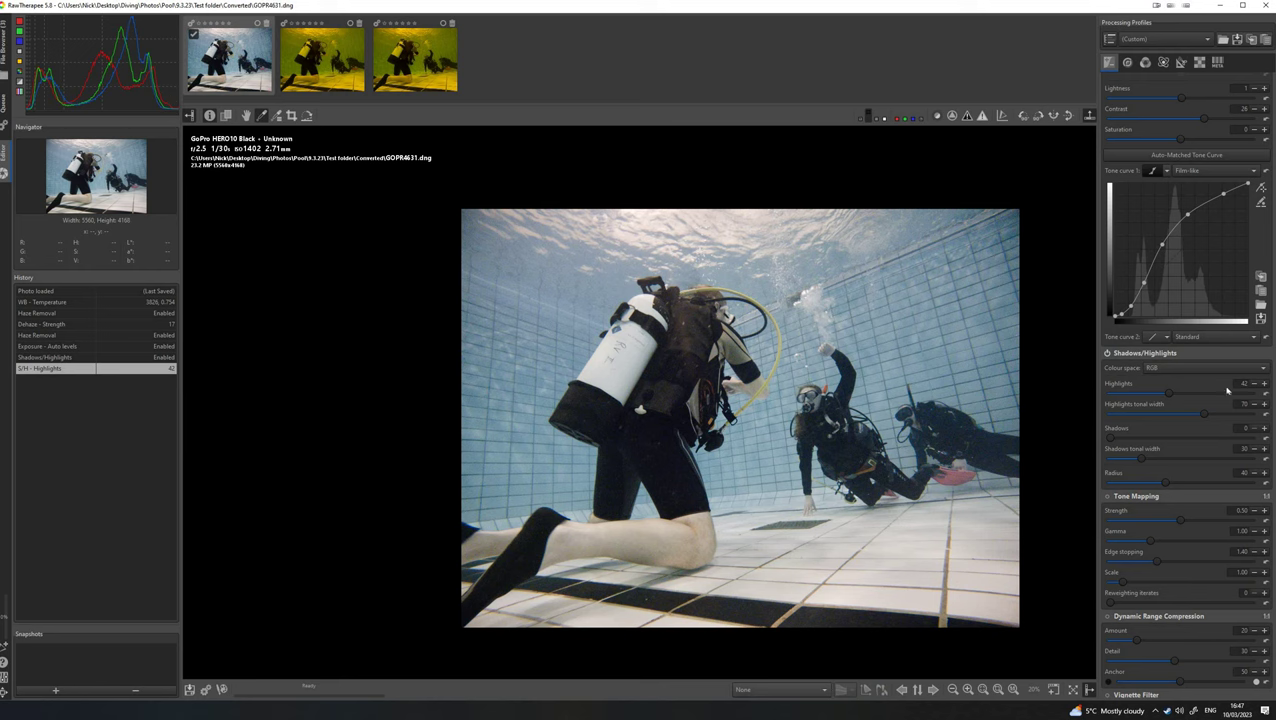
drag(1171, 395, 1181, 395)
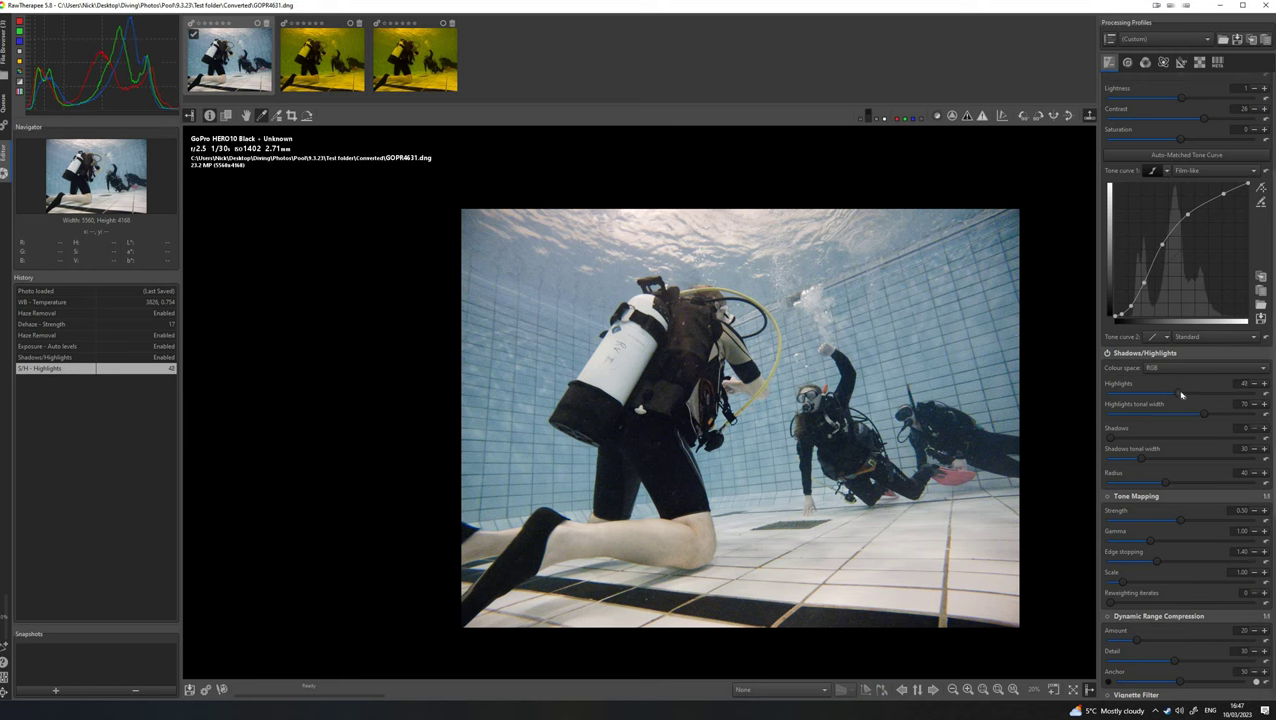
scroll(1185, 395, up, 4)
scroll(1176, 418, down, 1)
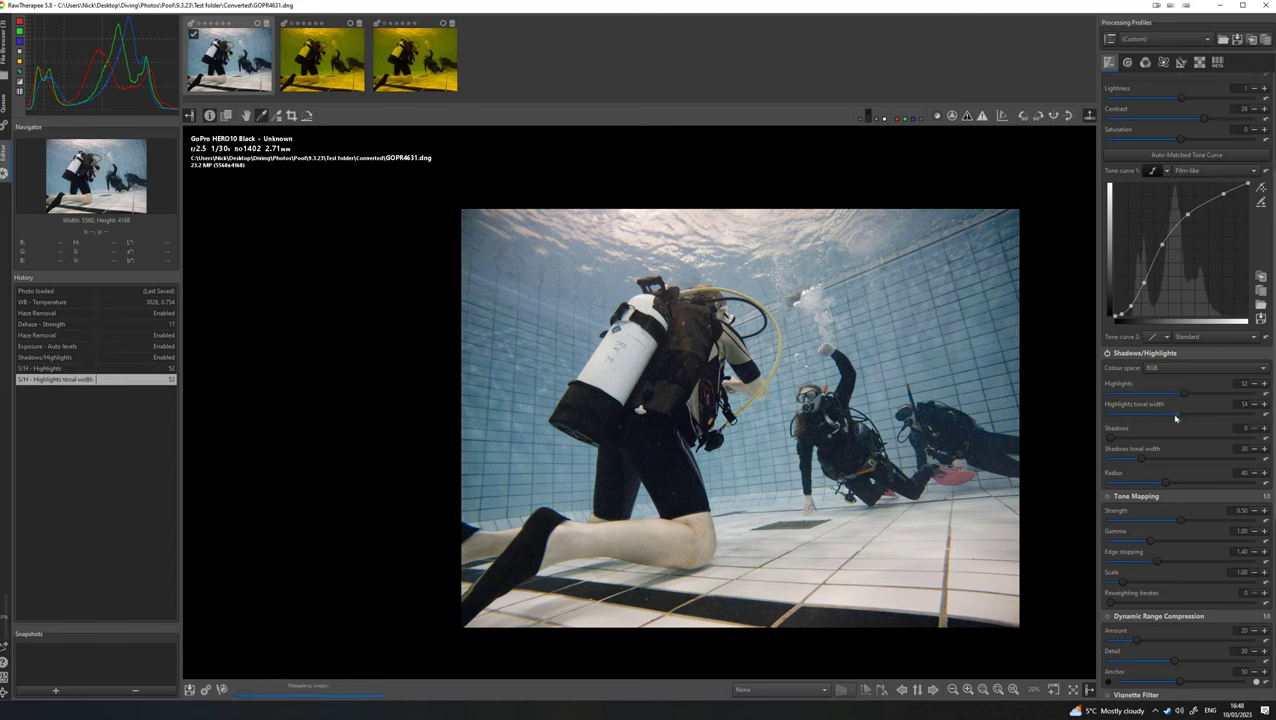
scroll(1170, 418, down, 4)
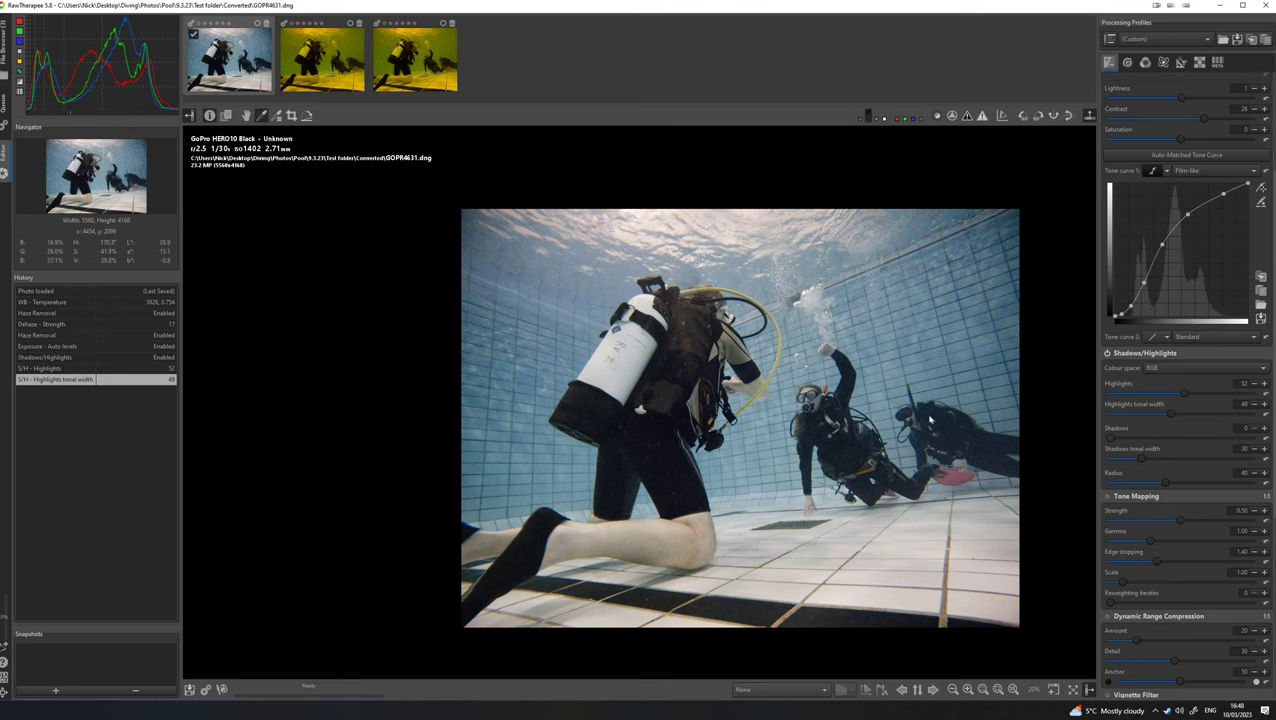
middle_click(928, 420)
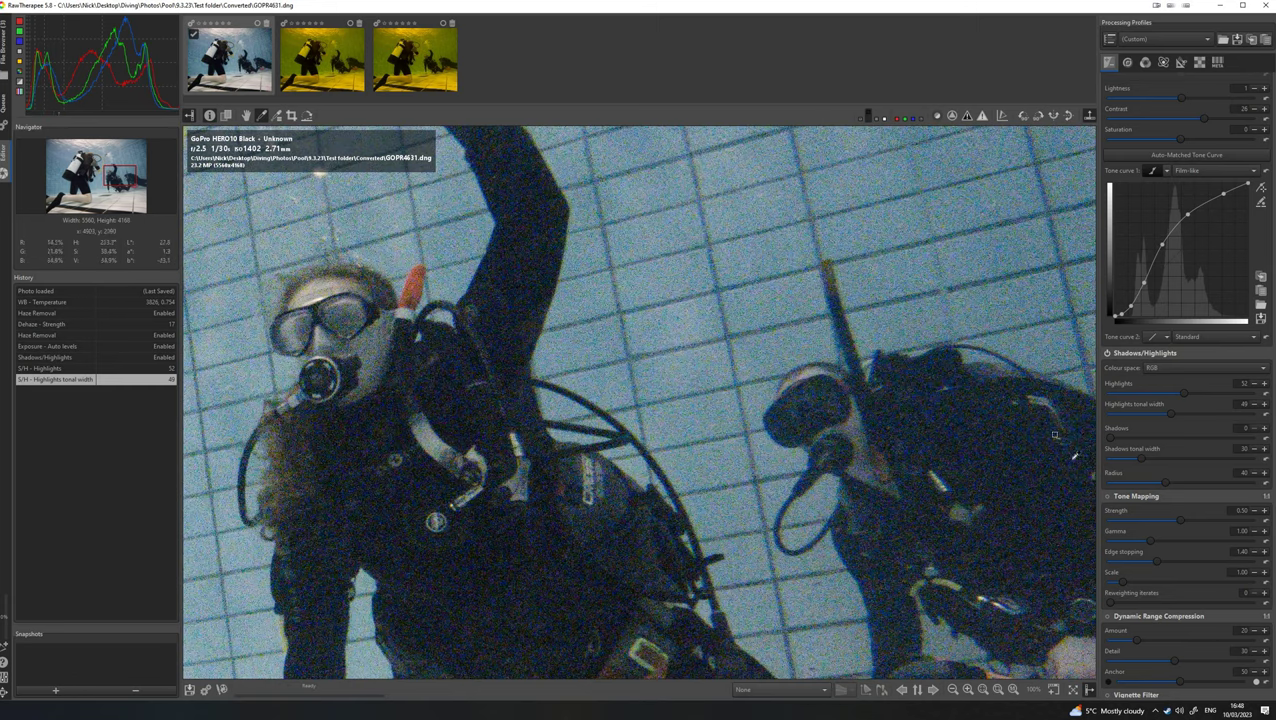
middle_click(1046, 484)
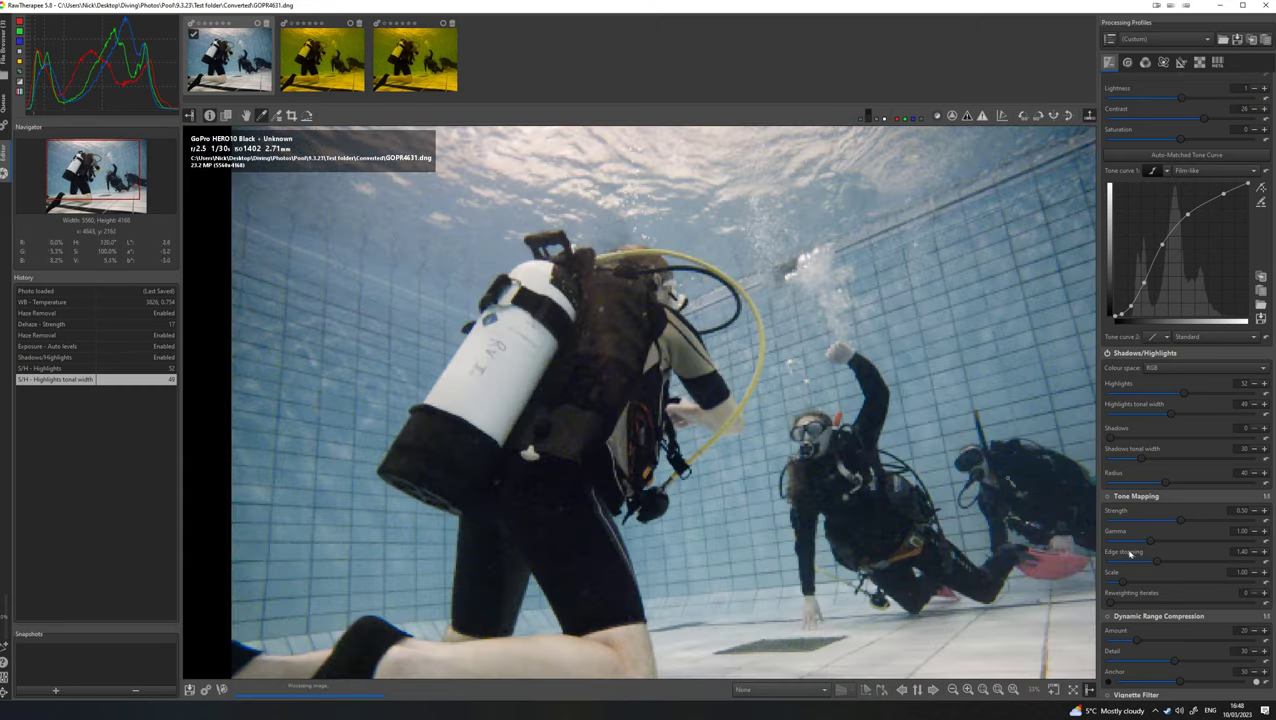
Lift the Shadows slider while checking shadow noise at 100% zoom.
click(1140, 438)
middle_click(560, 430)
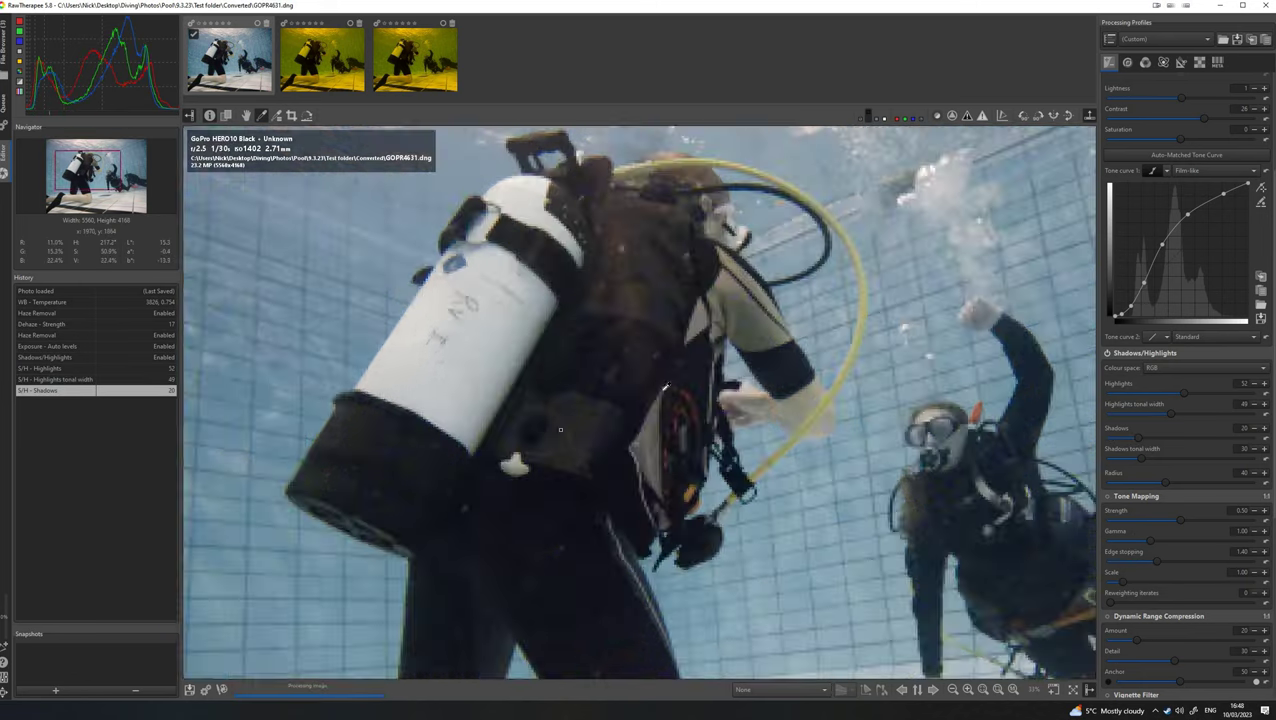
click(1191, 440)
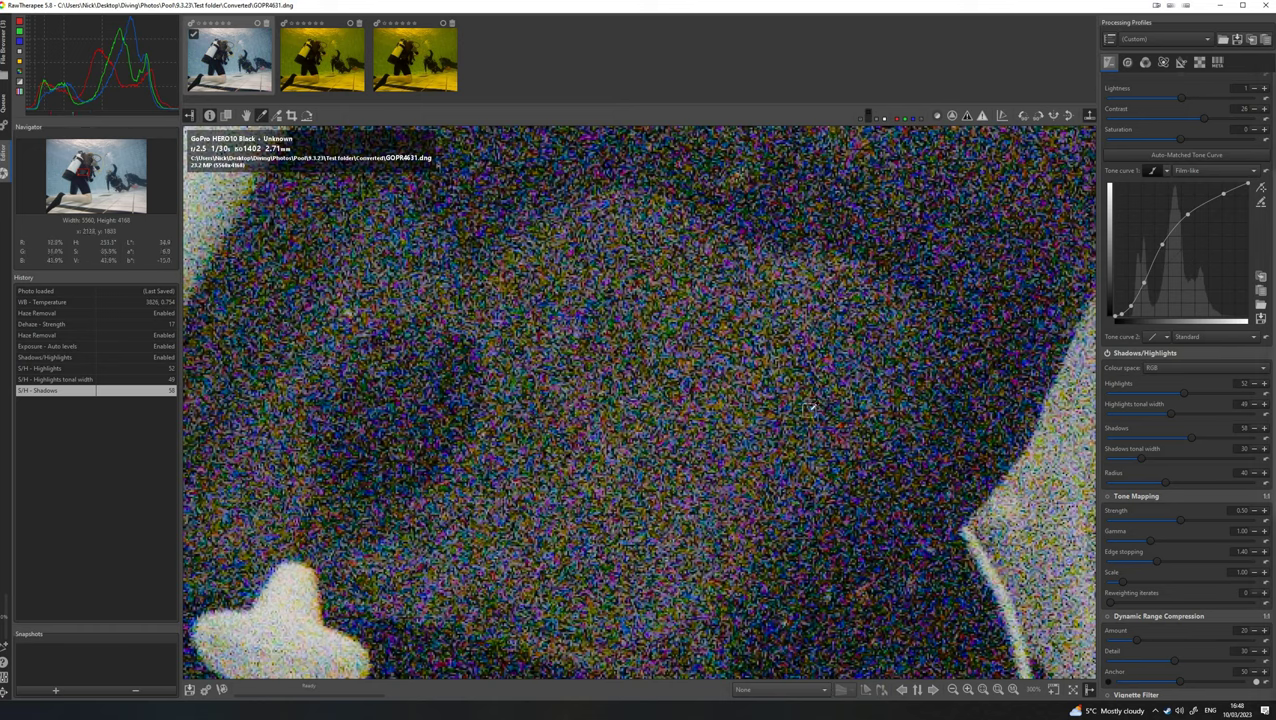
scroll(814, 405, down, 10)
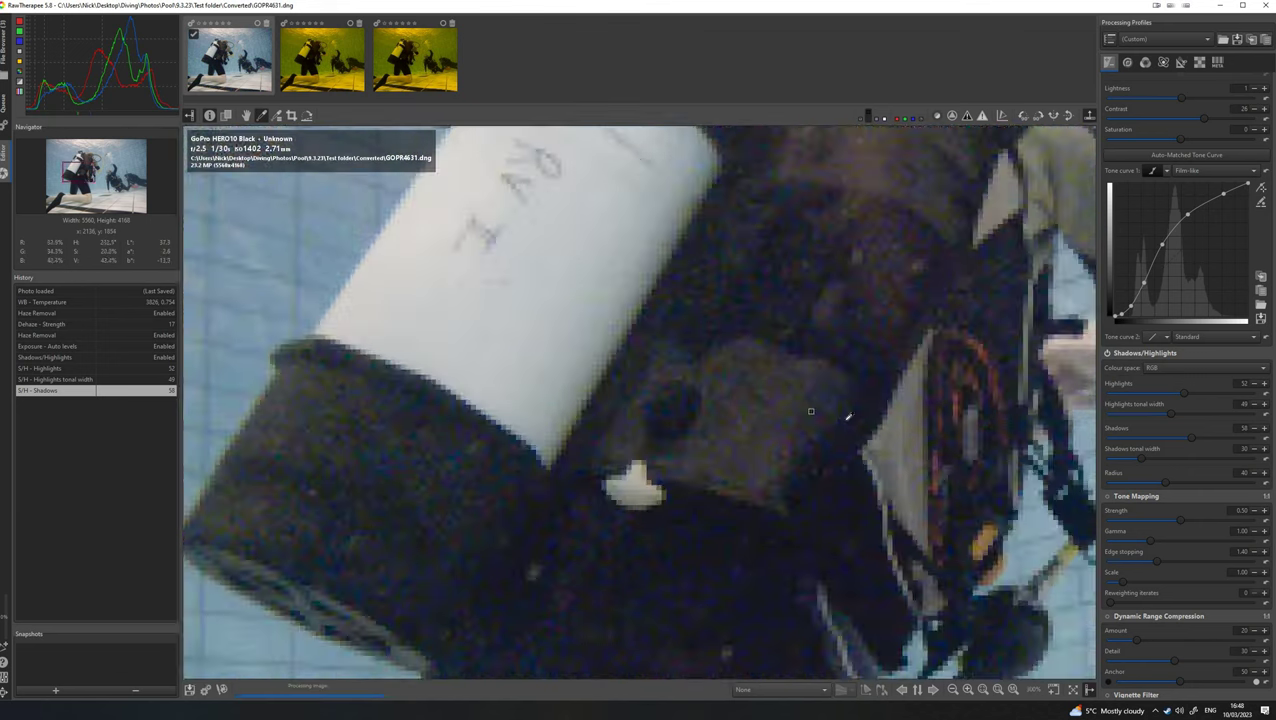
scroll(694, 352, up, 2)
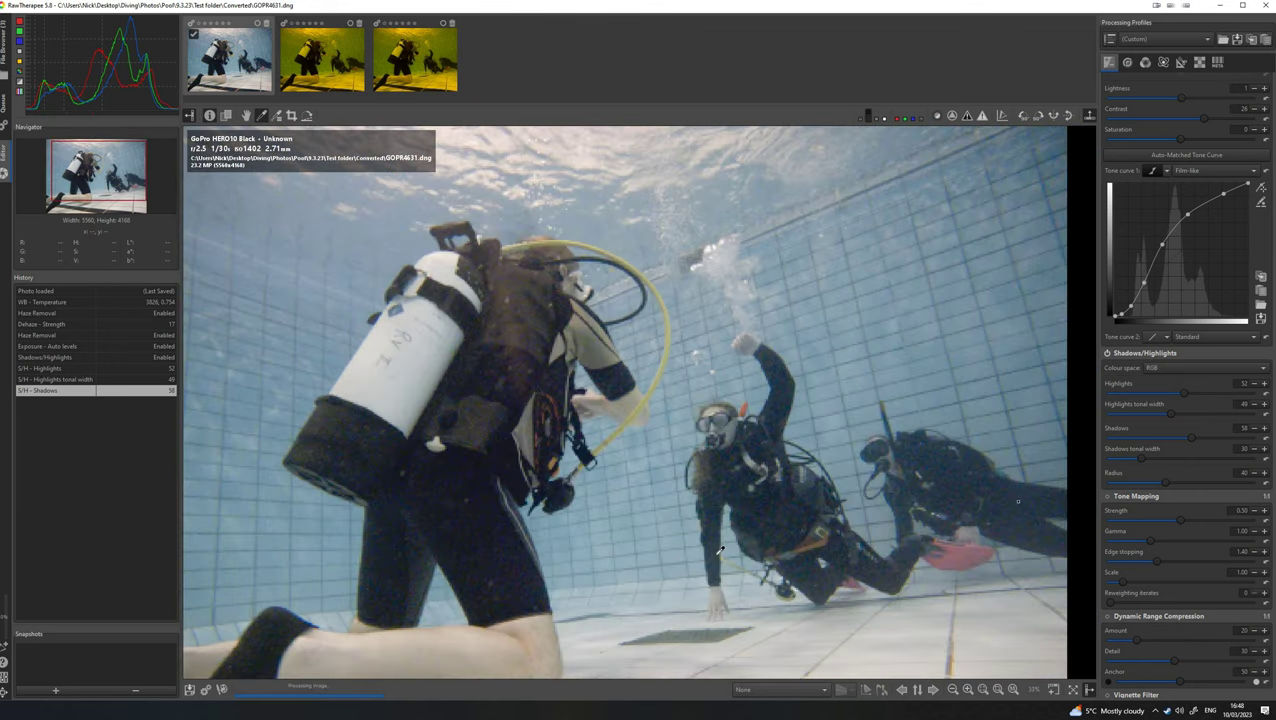
scroll(694, 352, up, 4)
scroll(694, 352, down, 6)
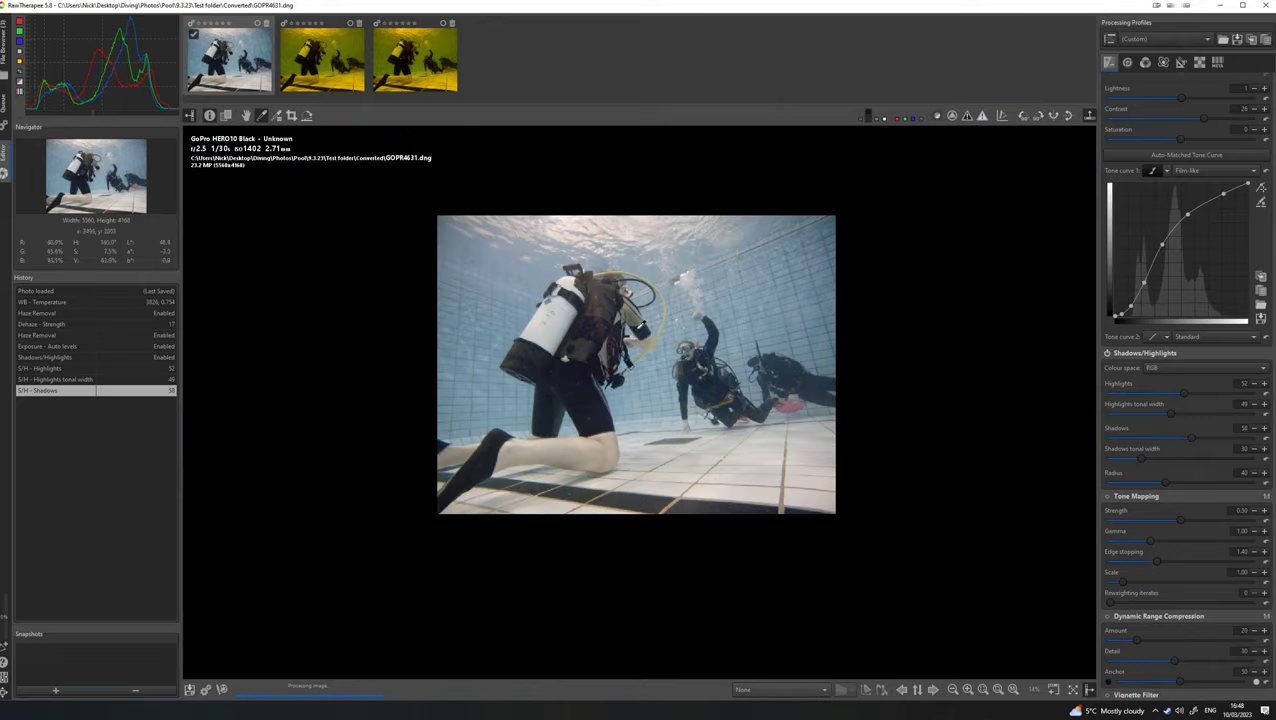
scroll(970, 421, up, 3)
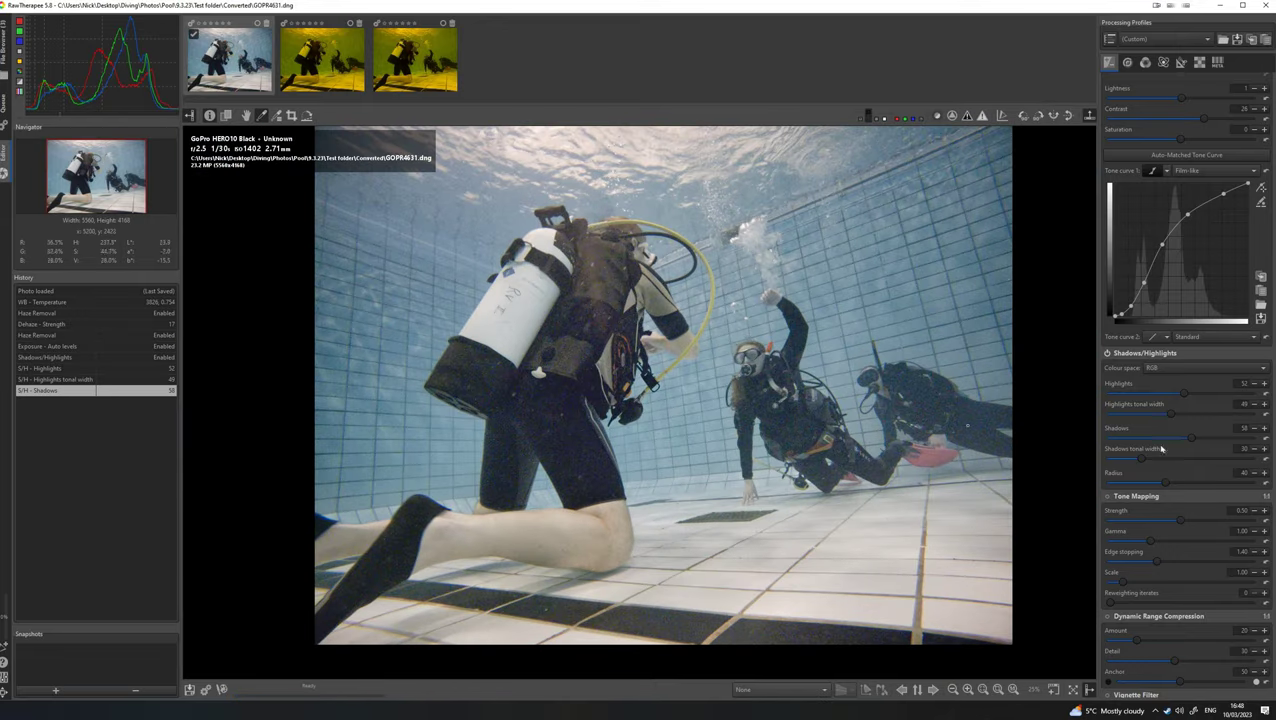
Settle Shadows at 33, toggling Shadows/Highlights off and on to compare.
click(1107, 354)
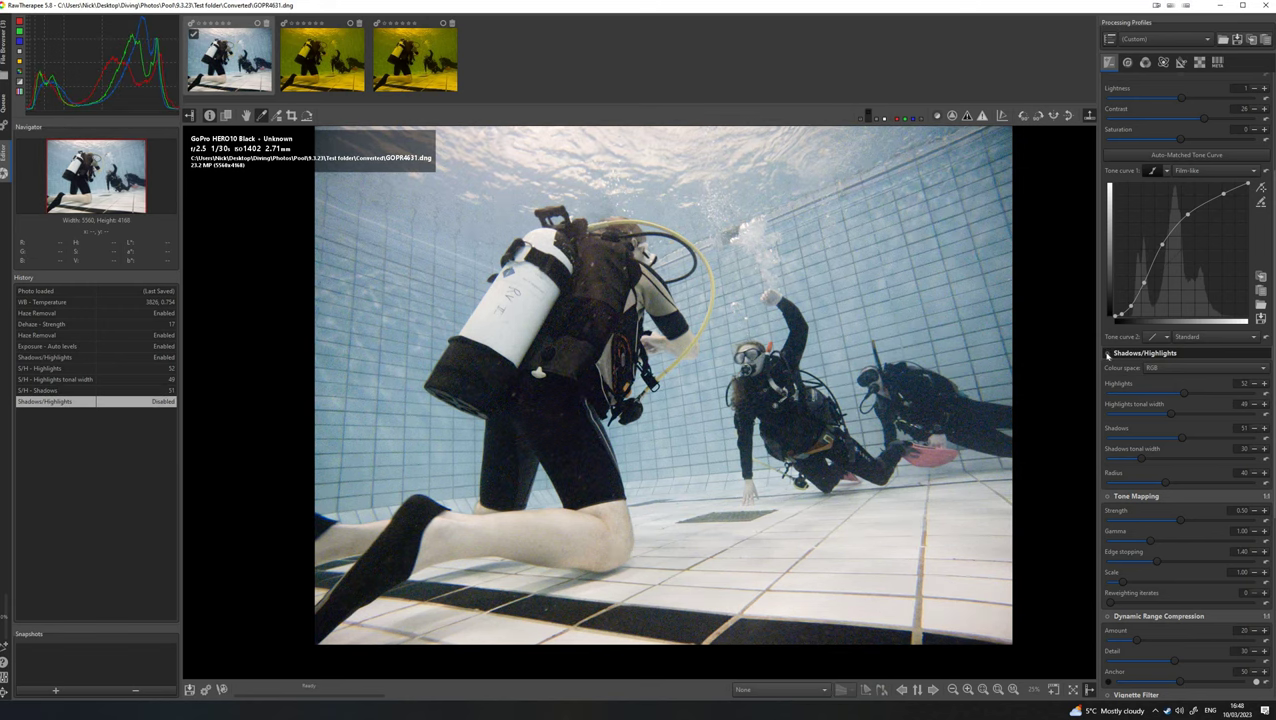
click(1107, 354)
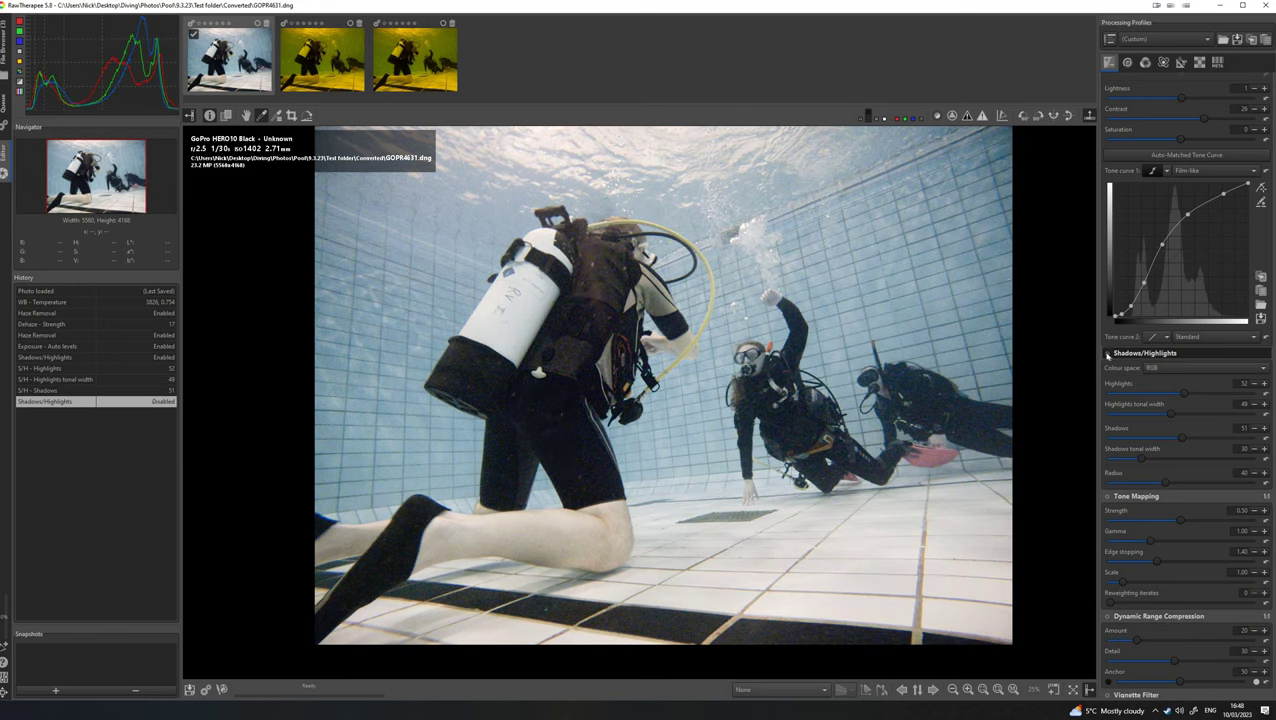
click(1107, 354)
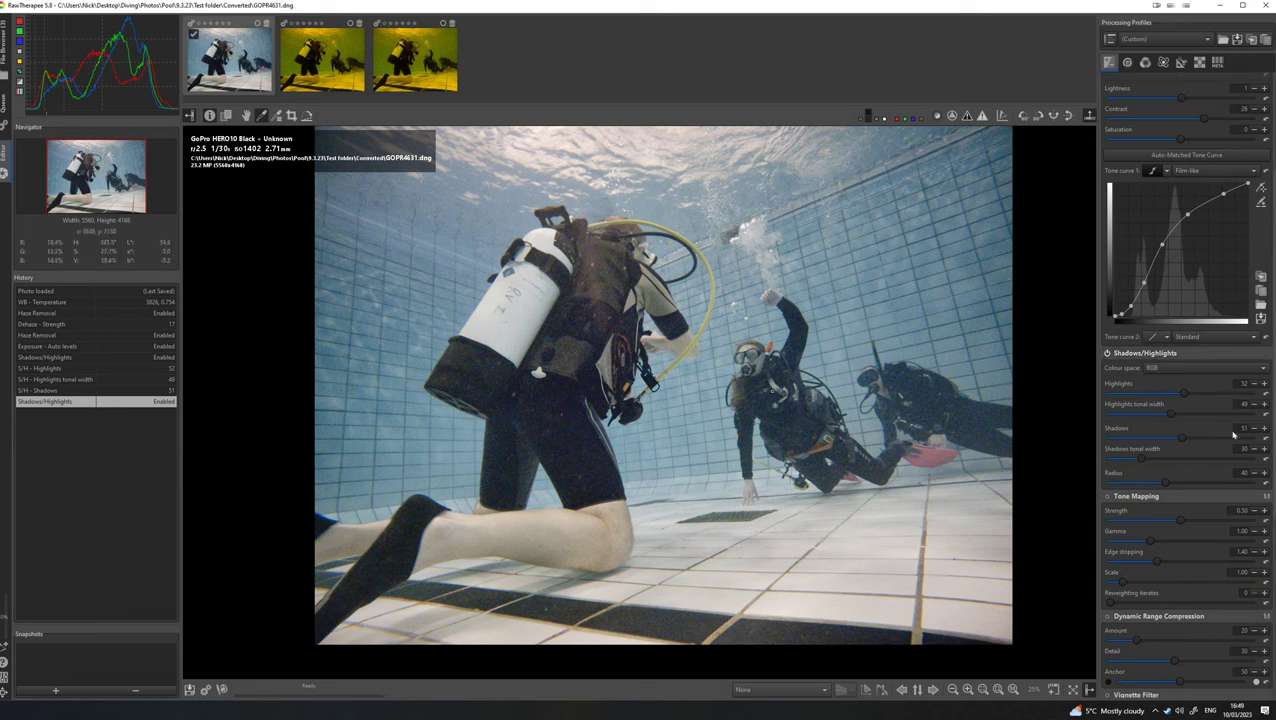
scroll(1207, 468, down, 6)
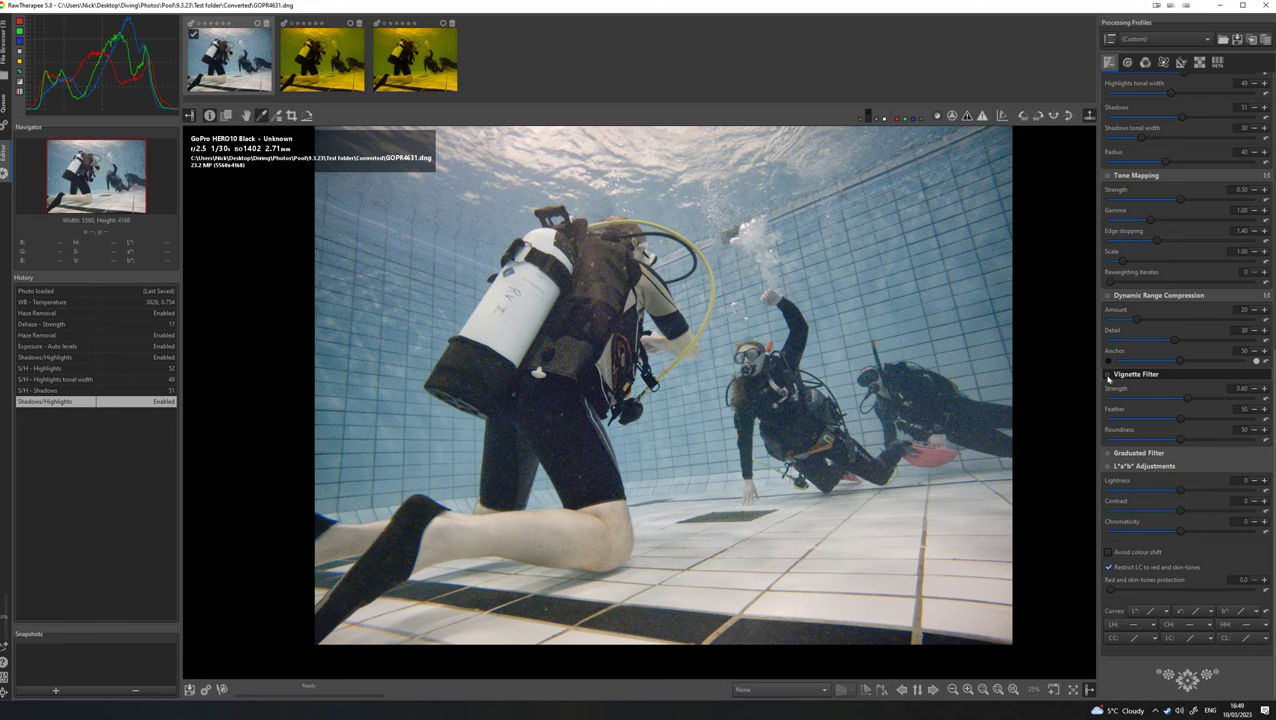
scroll(1175, 292, up, 5)
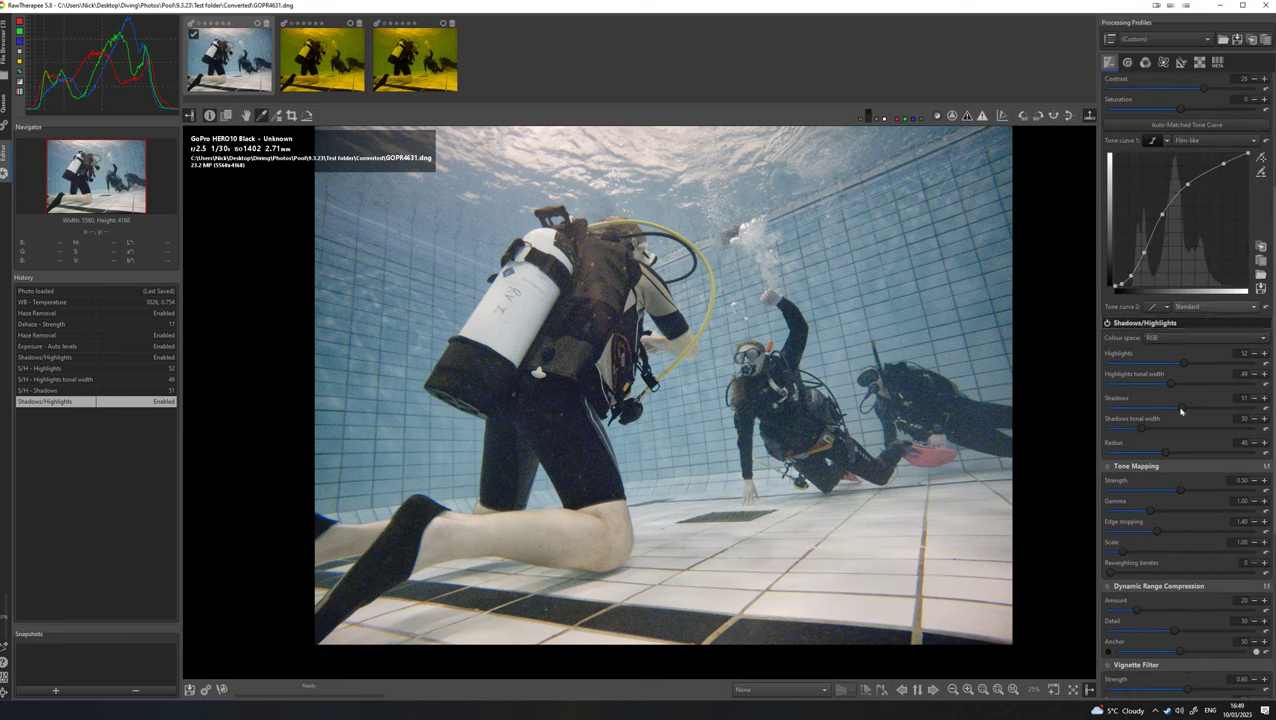
drag(1163, 408, 1158, 406)
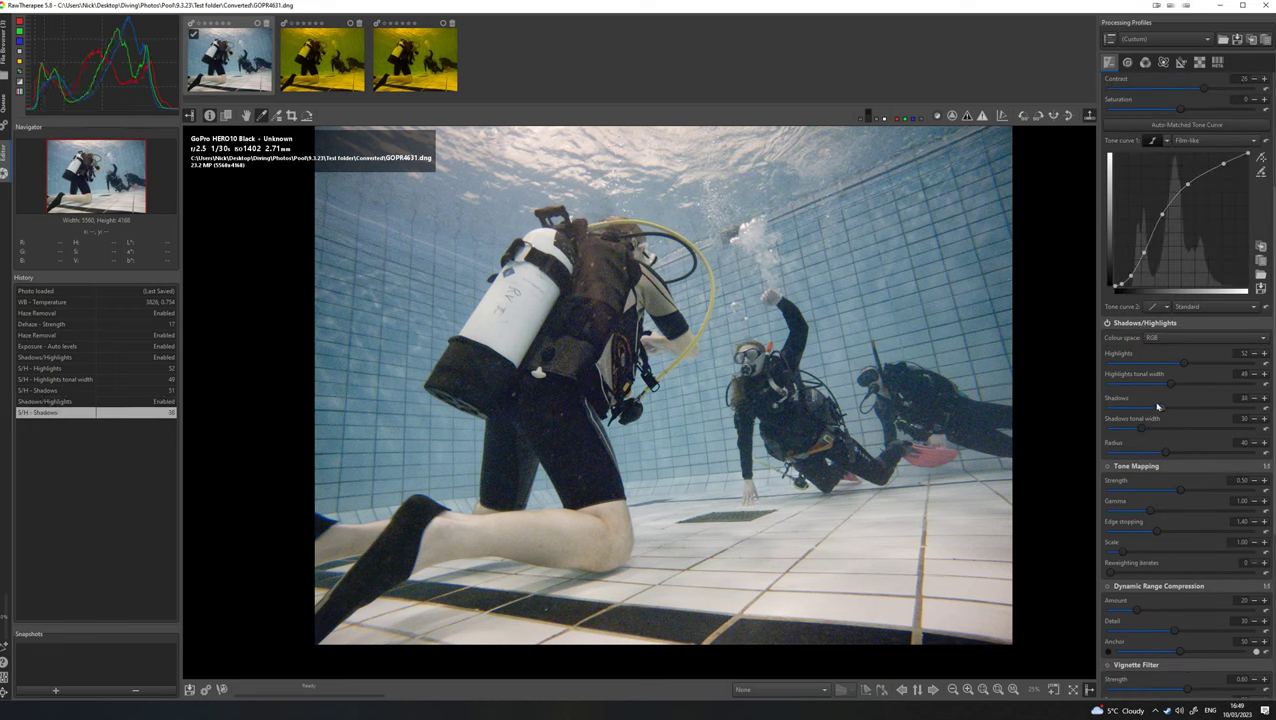
click(1107, 323)
click(1107, 323)
click(1107, 323)
click(1107, 323)
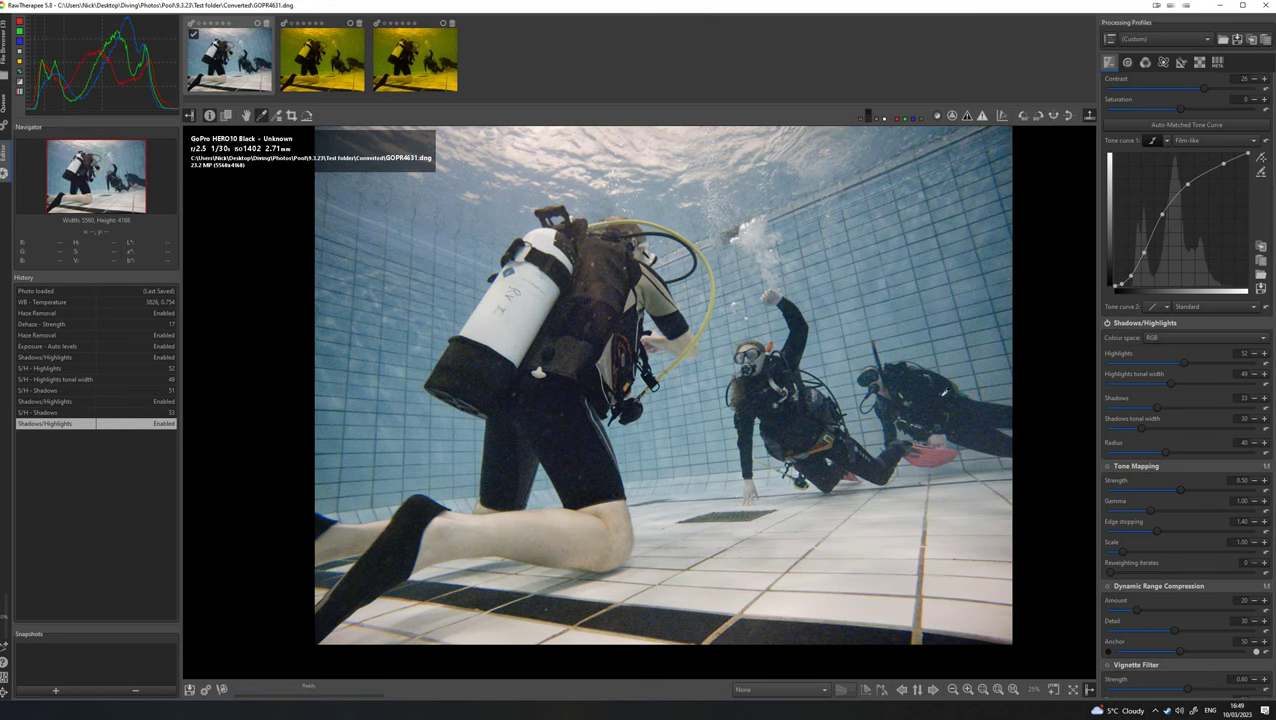
Enable the Vignette Filter and raise its Strength to 0.45.
scroll(780, 268, down, 1)
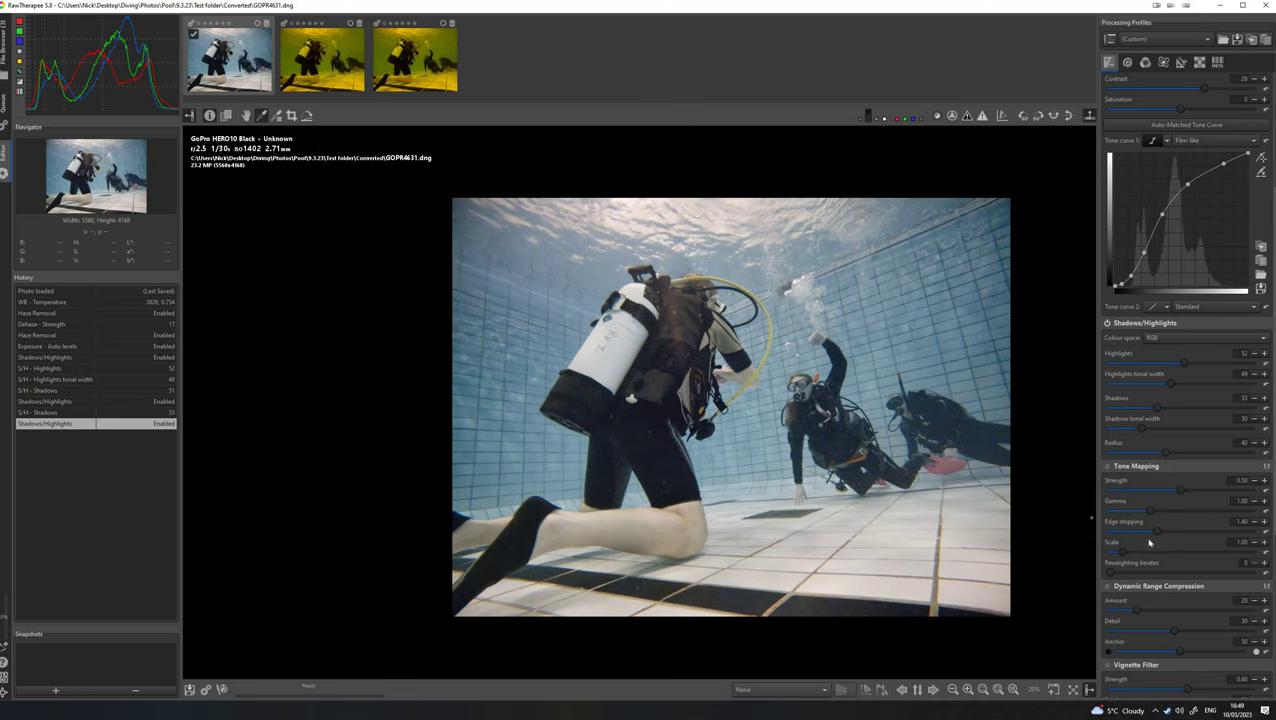
scroll(1116, 466, down, 5)
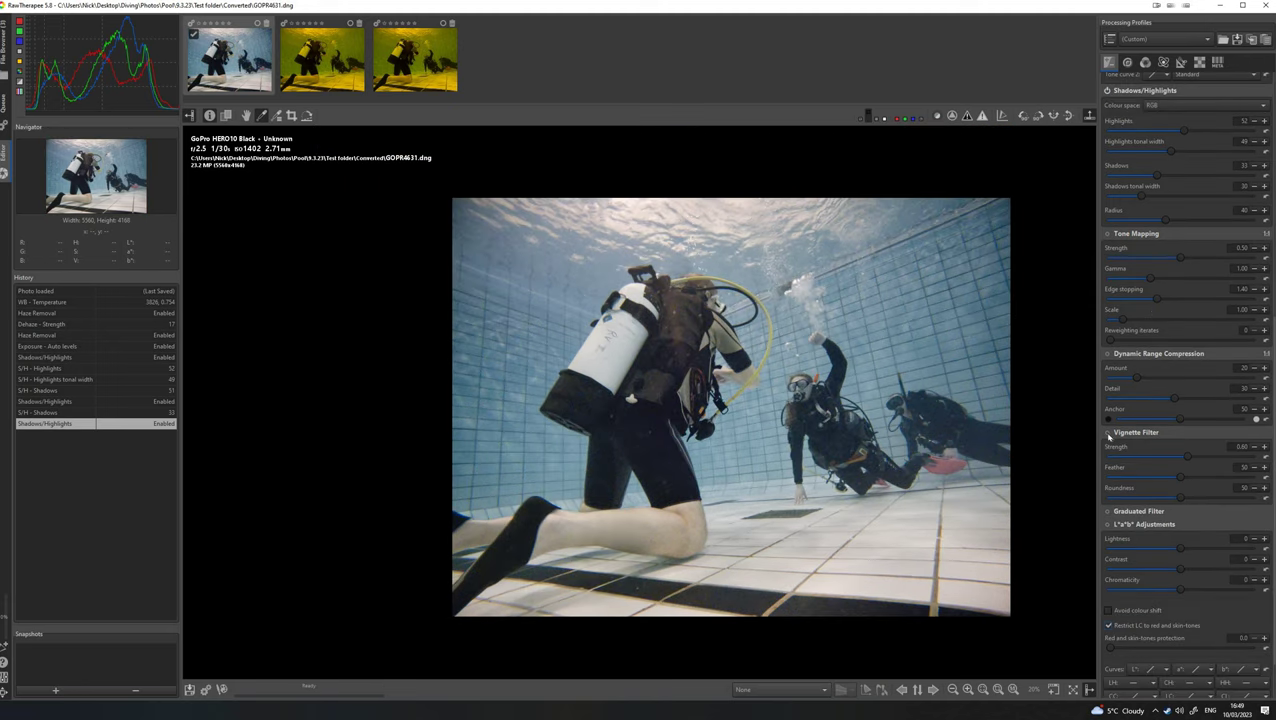
click(1107, 432)
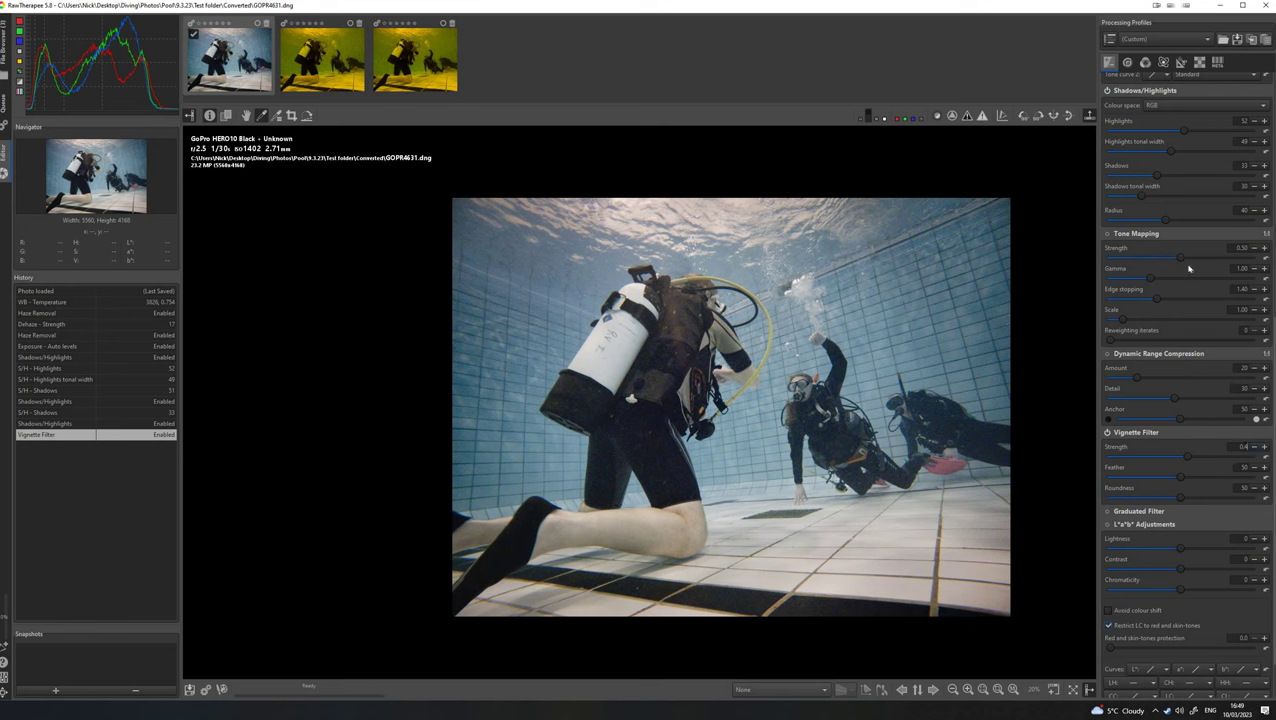
scroll(1199, 451, up, 2)
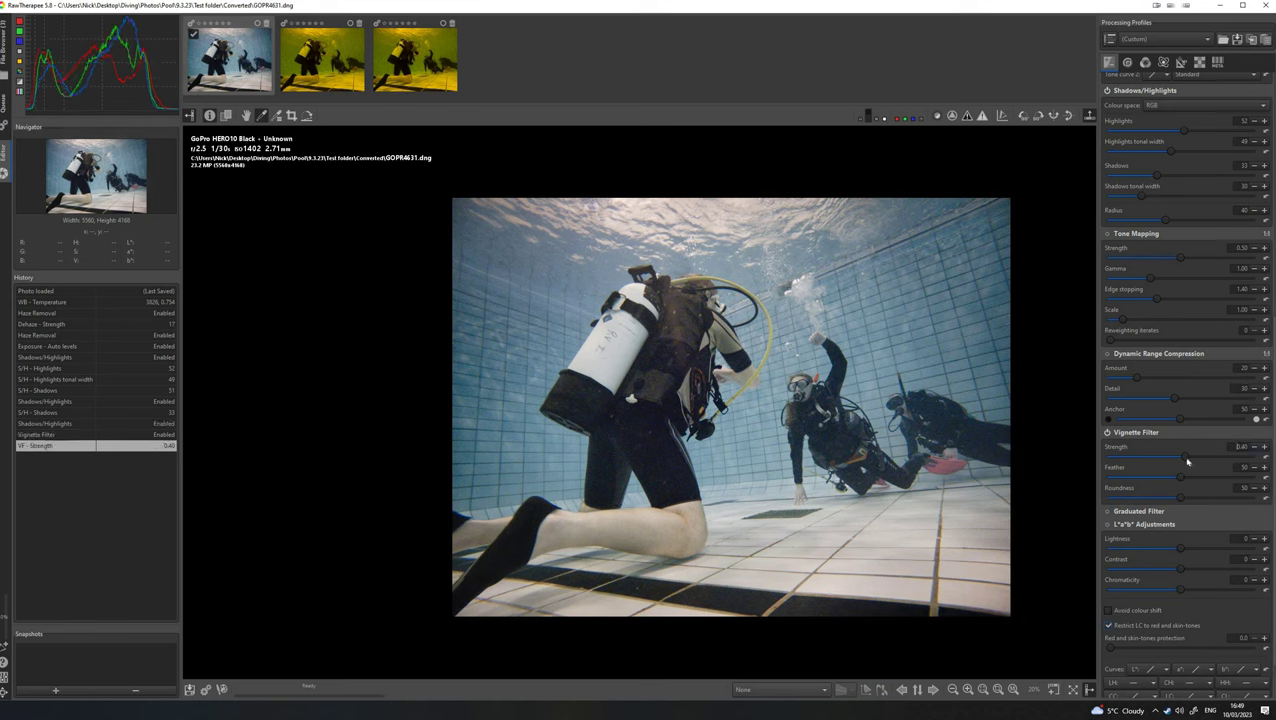
drag(1203, 459, 1213, 457)
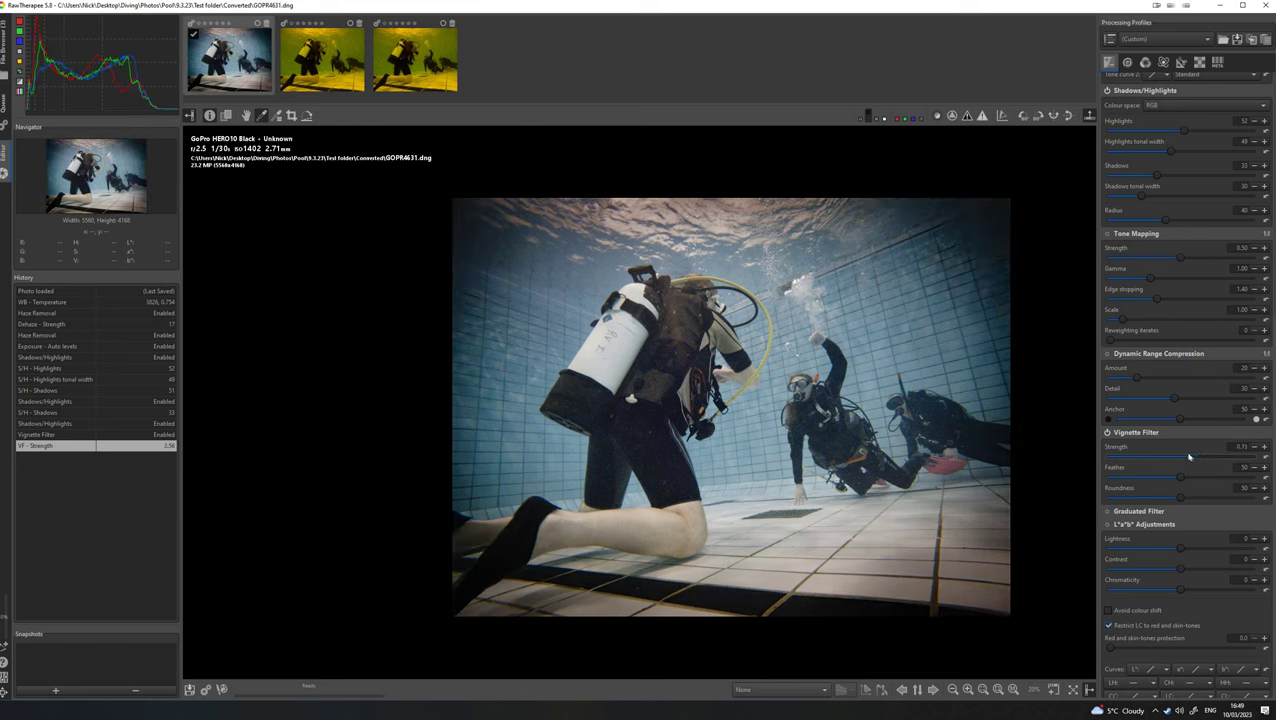
scroll(1189, 457, down, 3)
scroll(1189, 457, down, 2)
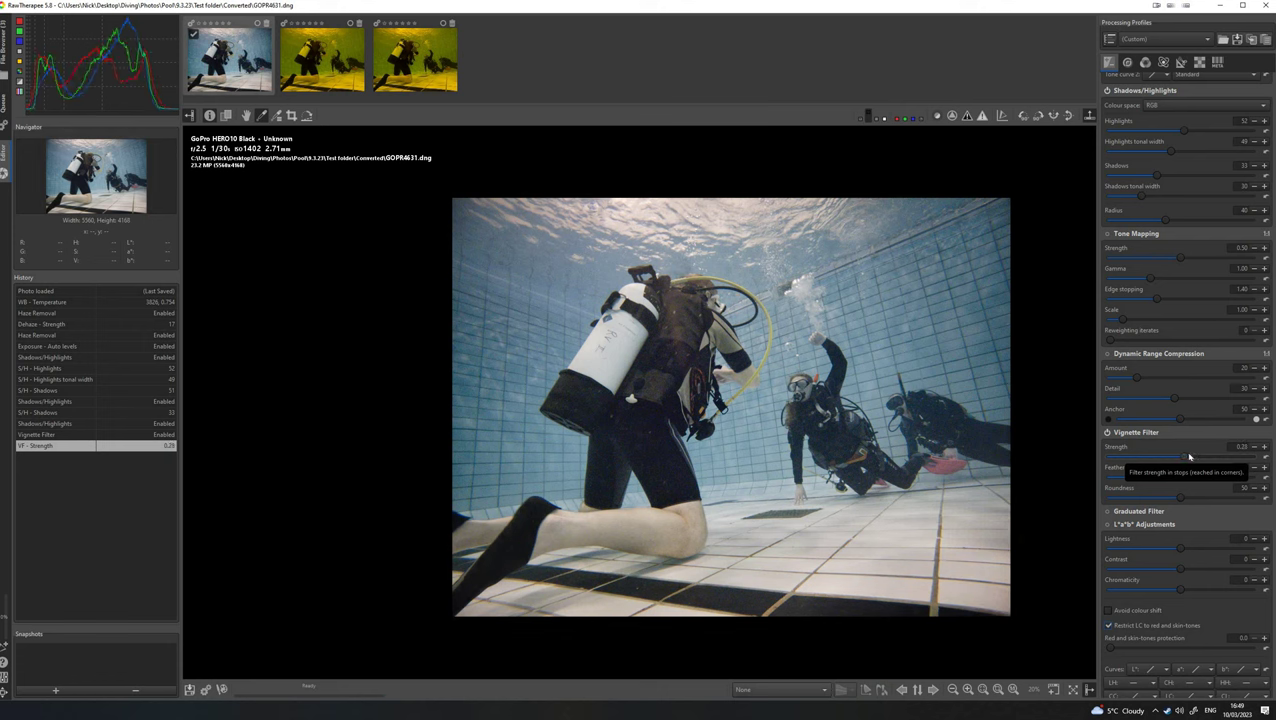
scroll(1189, 457, up, 2)
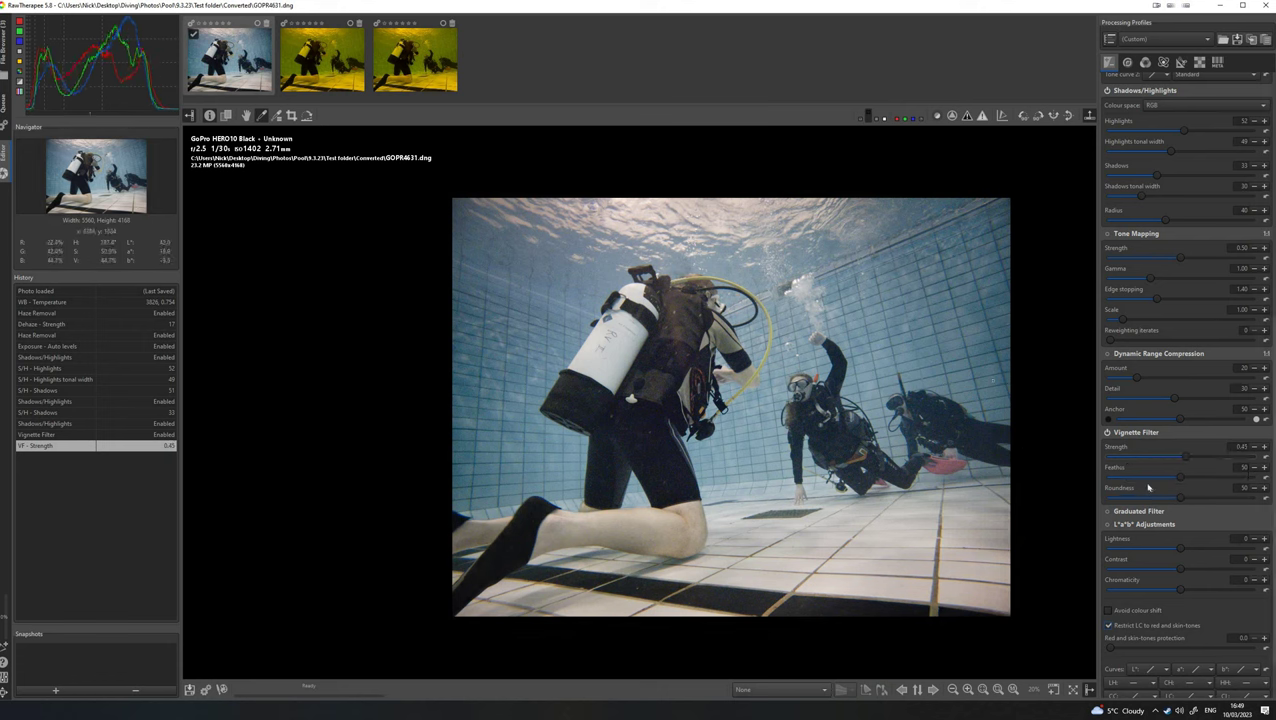
Enable L*a*b* Adjustments with Chromaticity 13, toggling the module to compare.
scroll(1183, 404, down, 1)
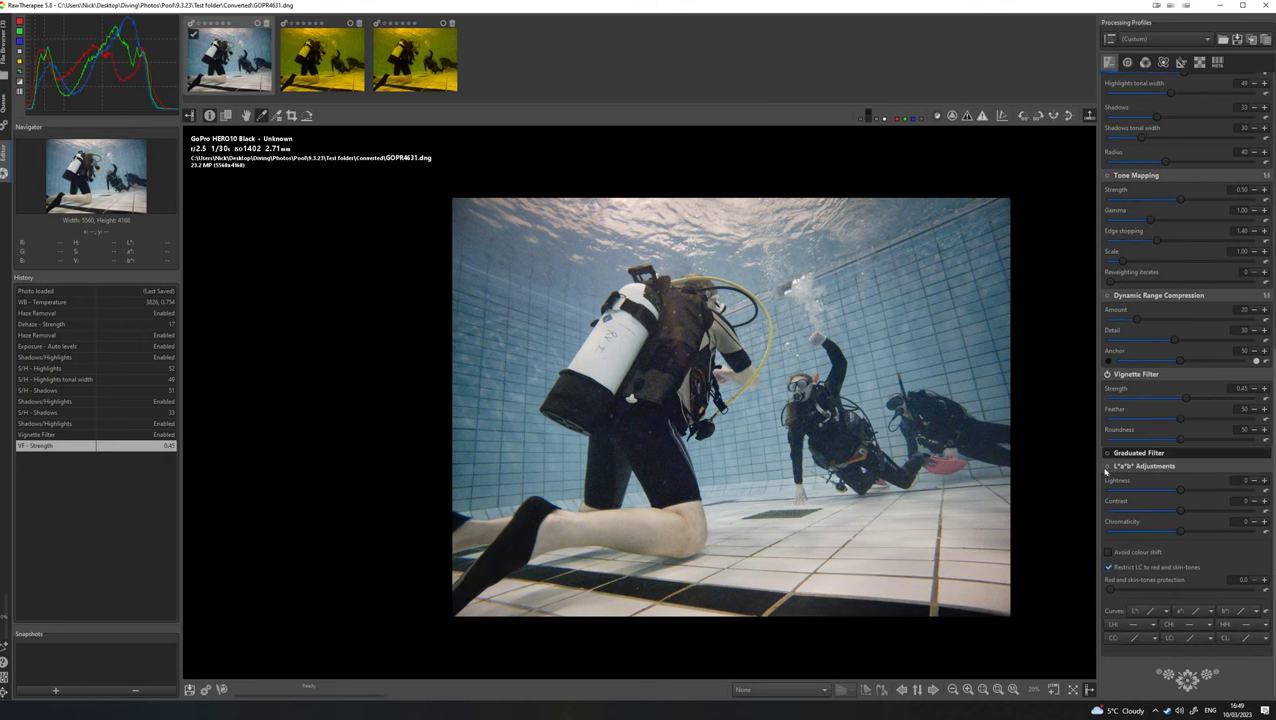
click(1107, 467)
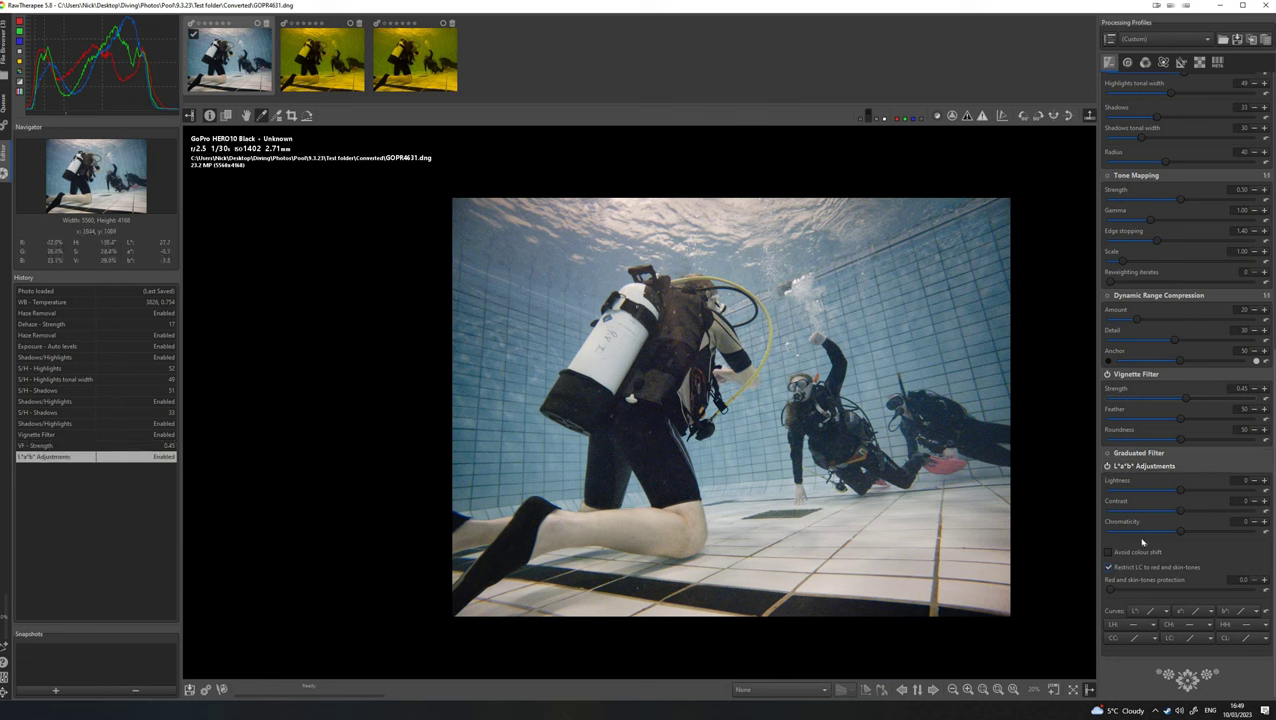
click(1186, 514)
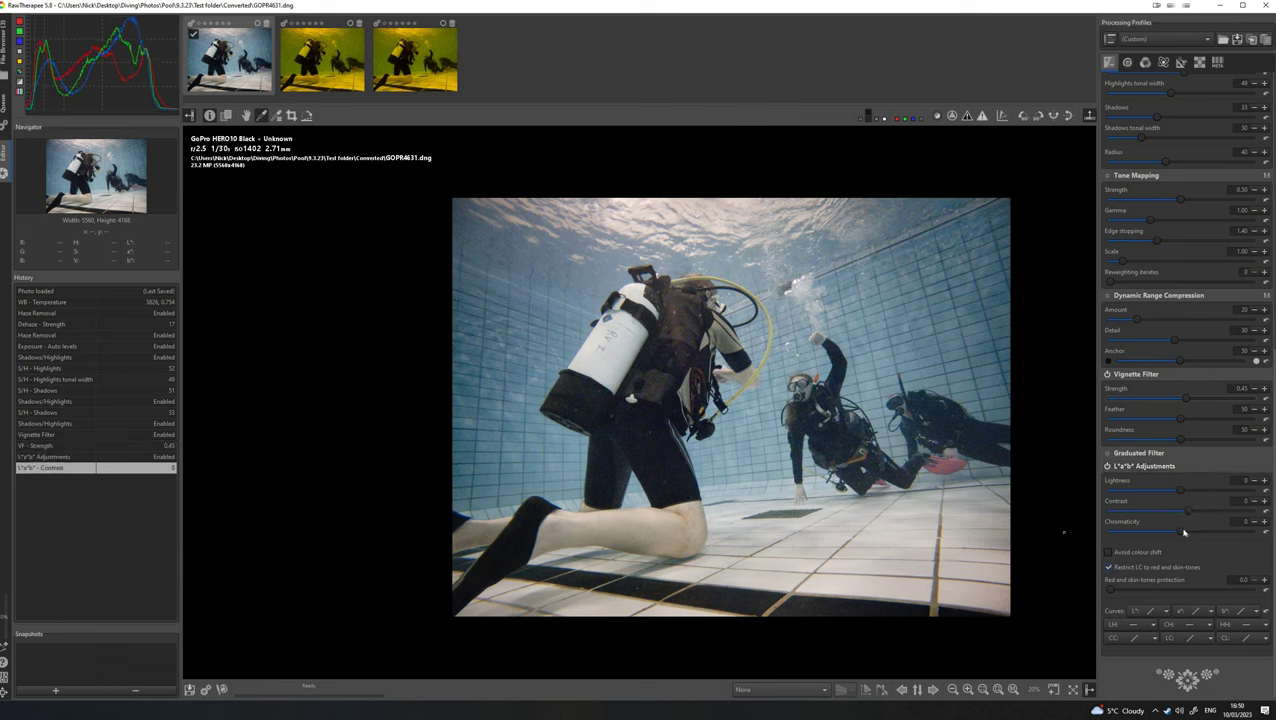
click(1192, 535)
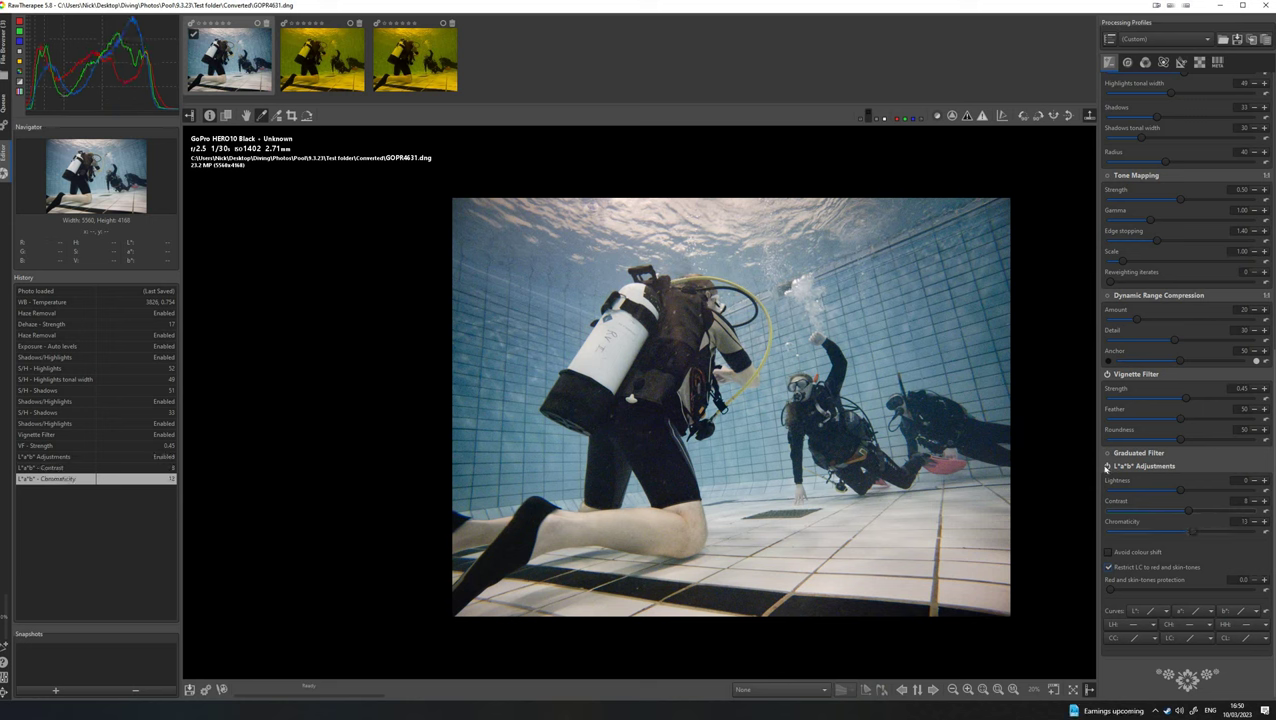
click(1107, 466)
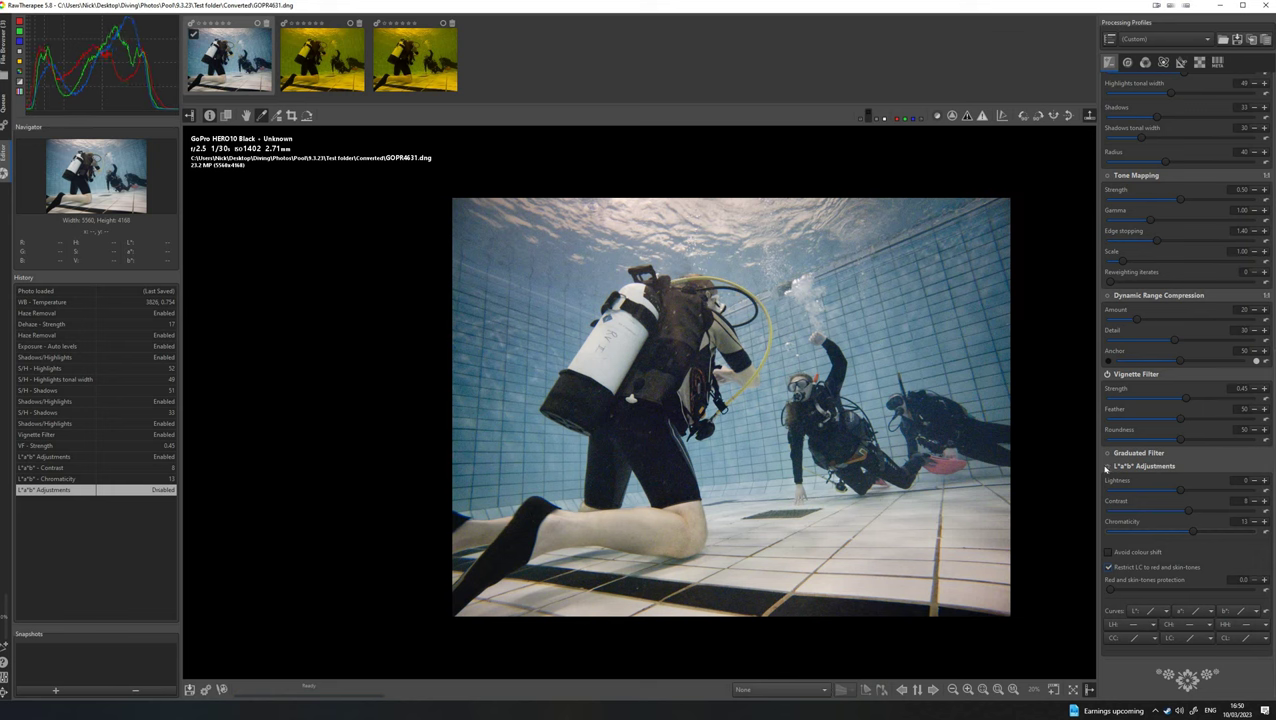
click(1107, 466)
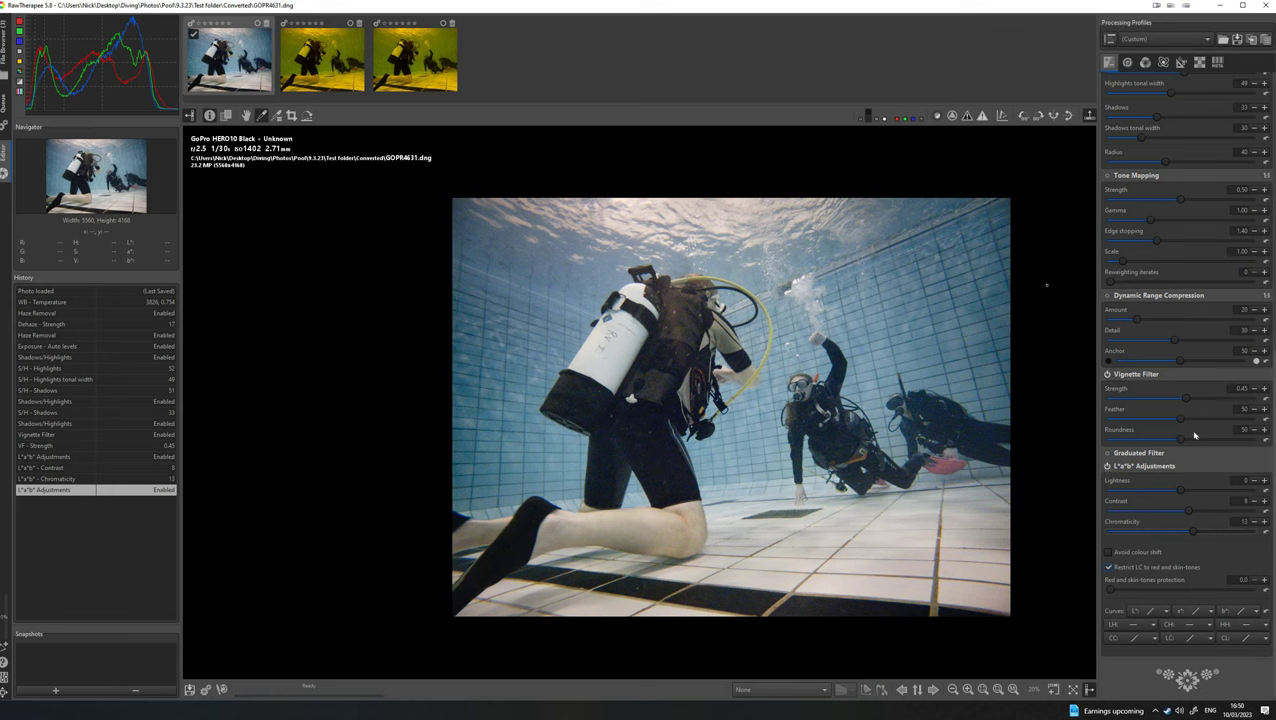
In the Detail tab, enable Impulse Noise Reduction at threshold 50, comparing it off and on.
scroll(1160, 260, up, 10)
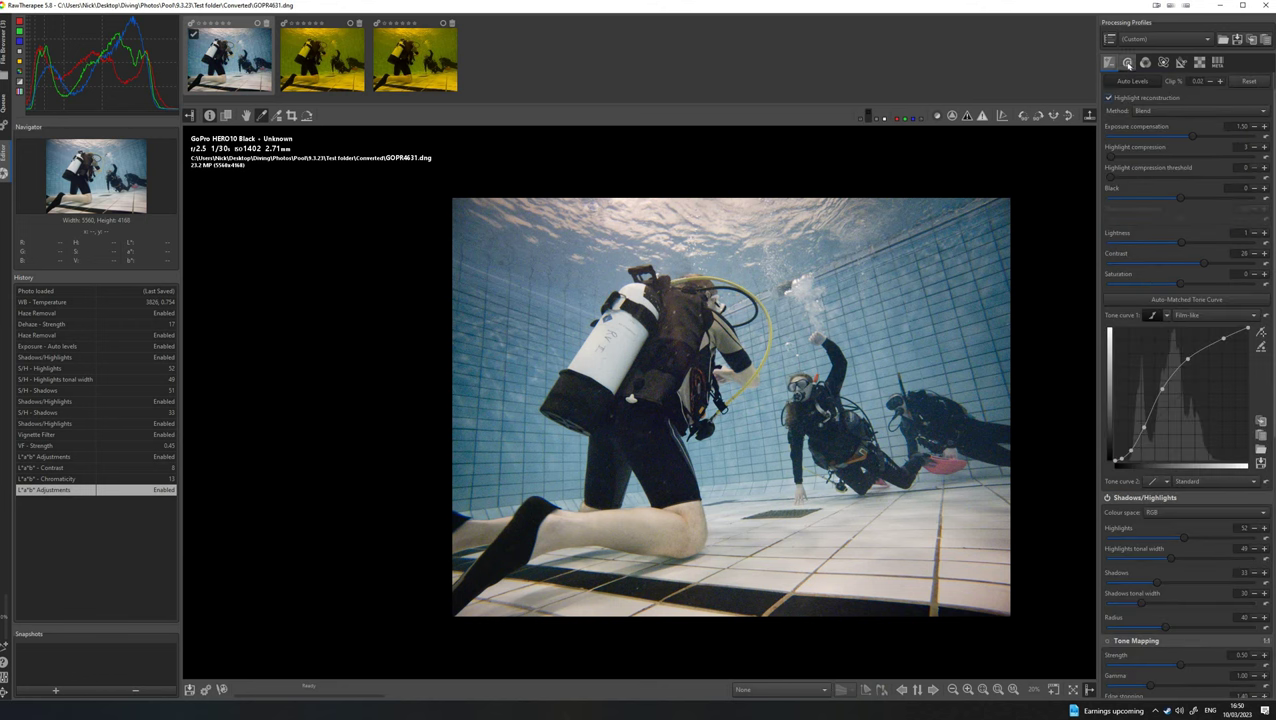
click(1127, 62)
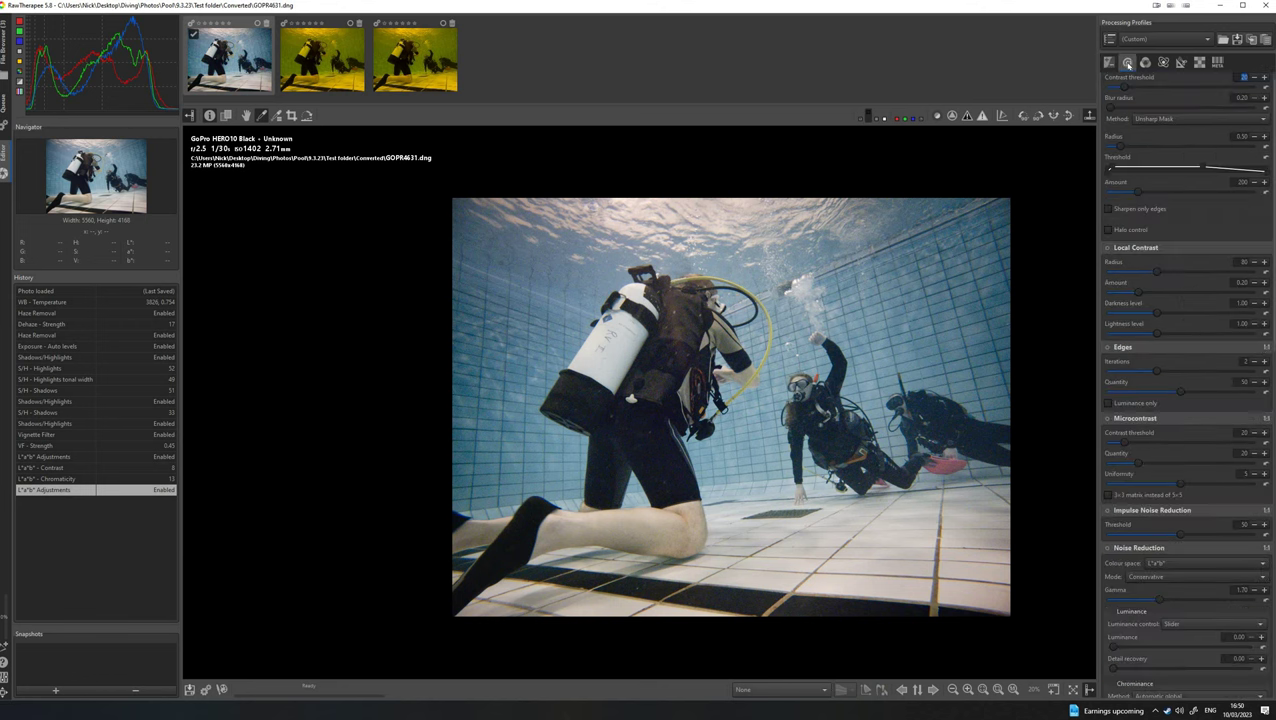
scroll(1188, 465, down, 10)
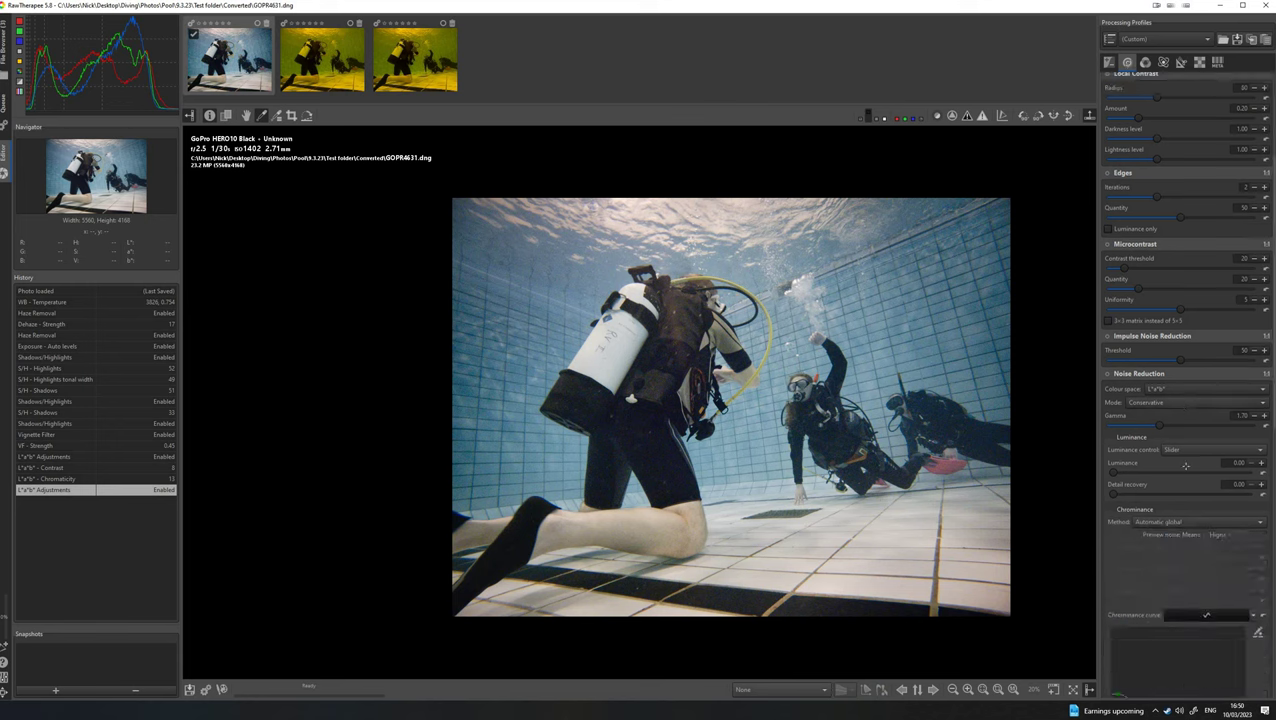
scroll(1188, 465, up, 7)
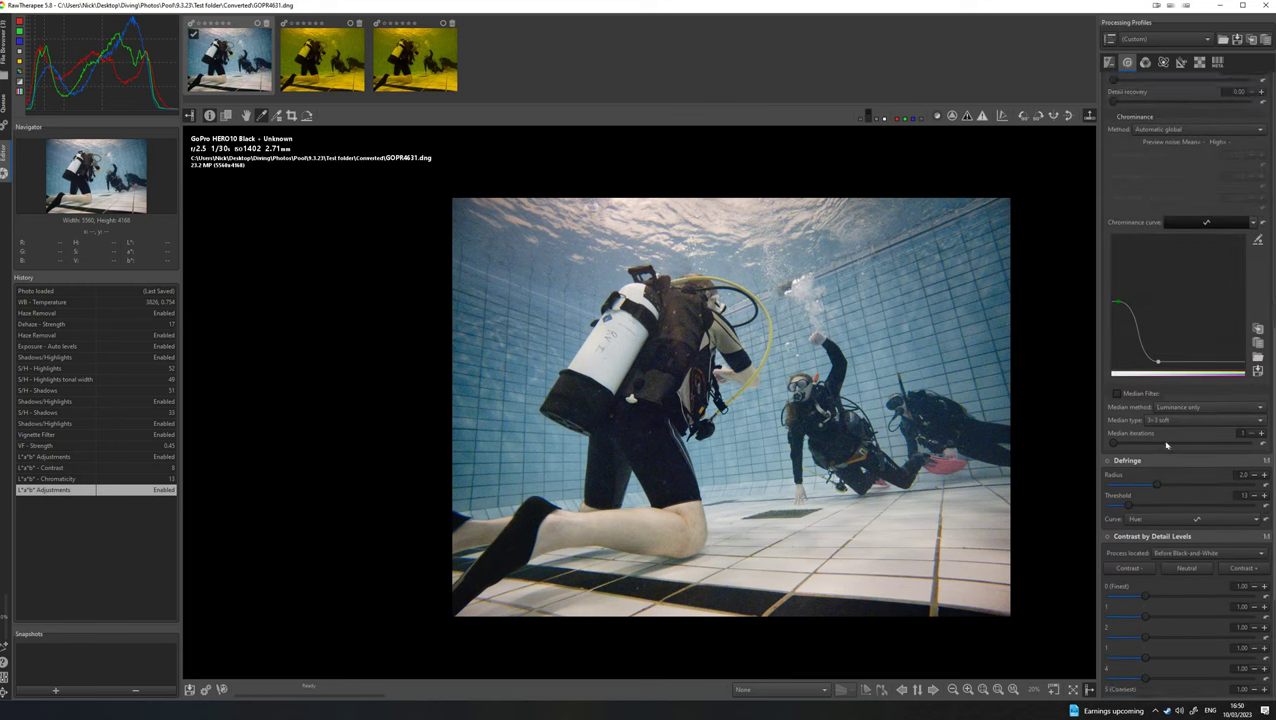
scroll(573, 613, up, 3)
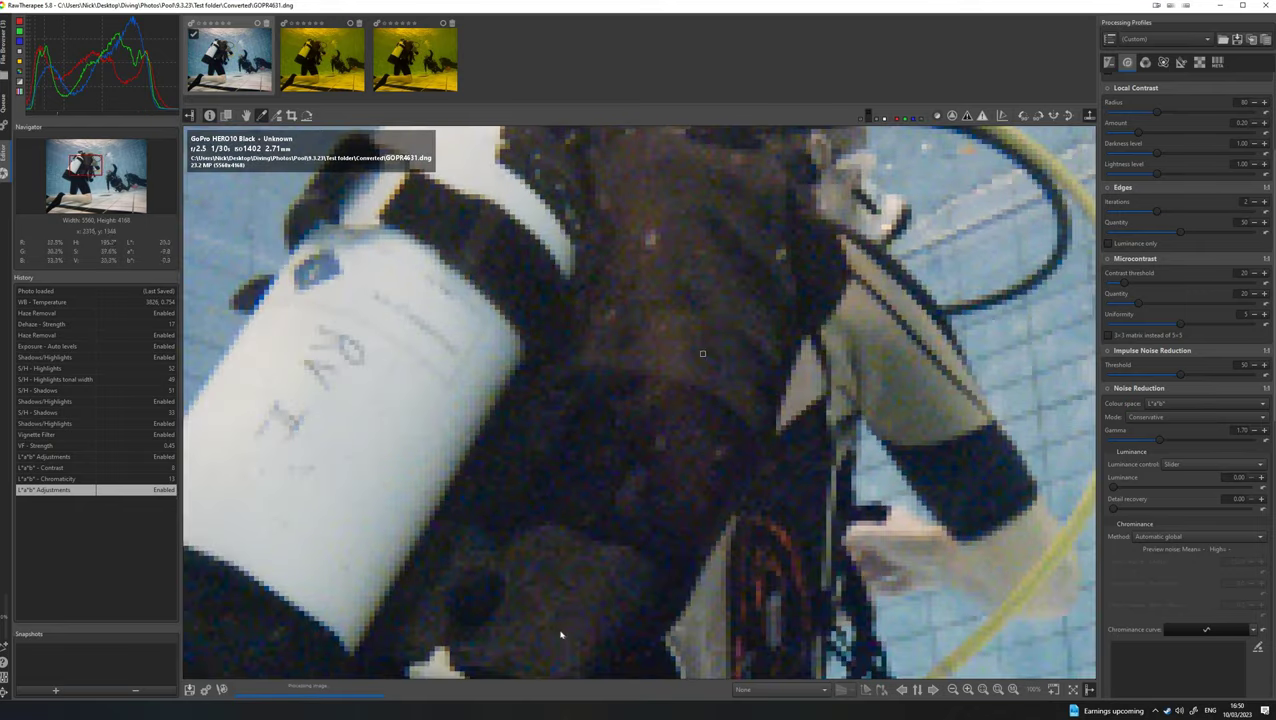
scroll(573, 613, up, 3)
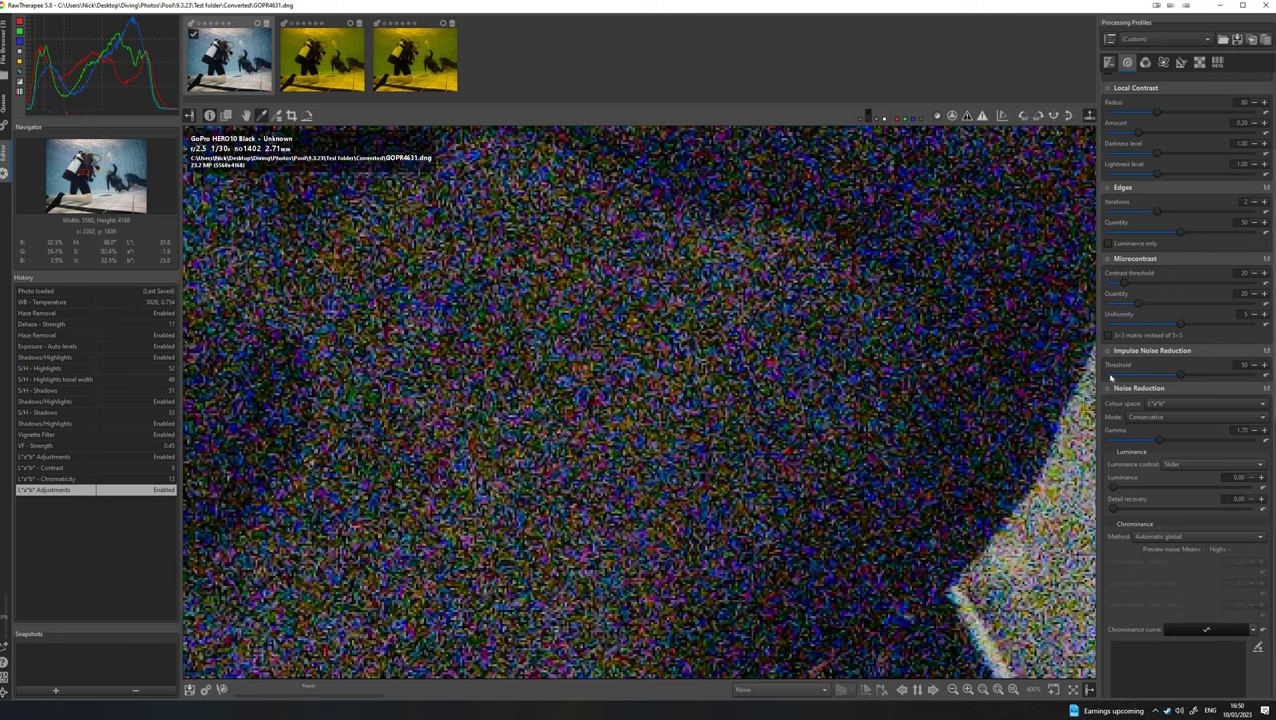
click(1106, 351)
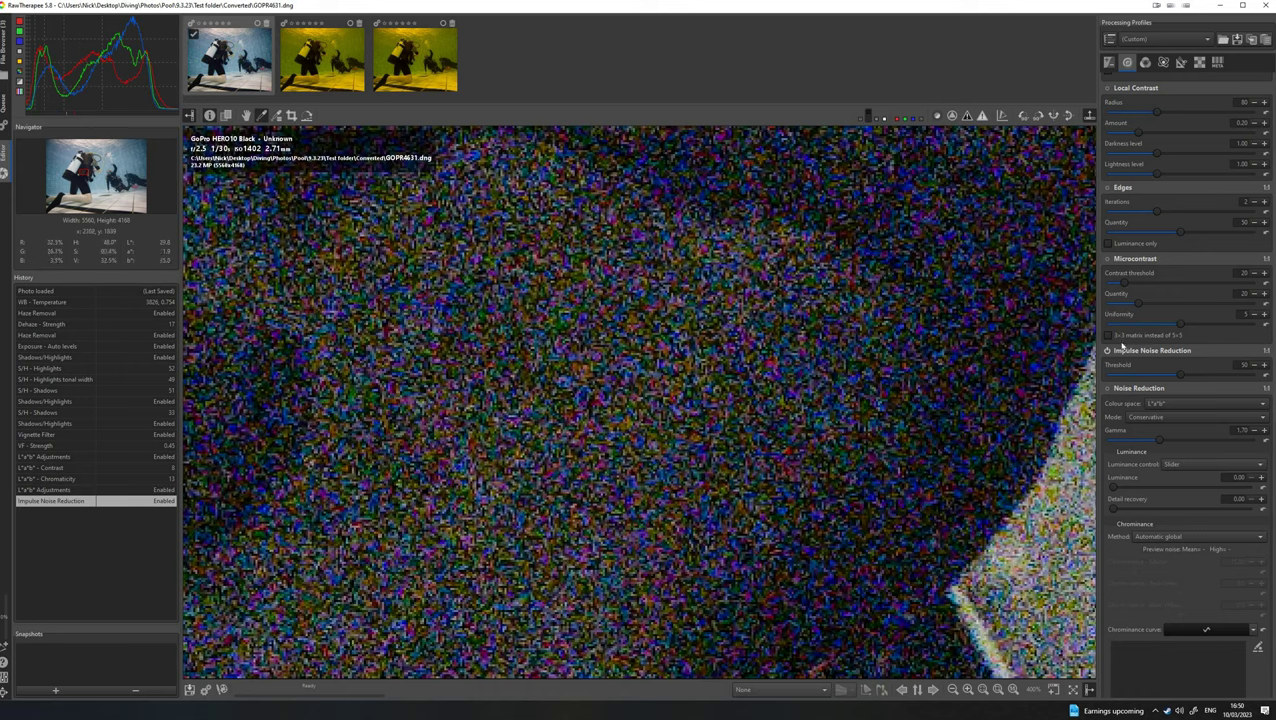
click(1106, 351)
click(1107, 352)
Enable Noise Reduction in Conservative mode with automatic global chrominance, checking the zoomed-in result.
click(1107, 389)
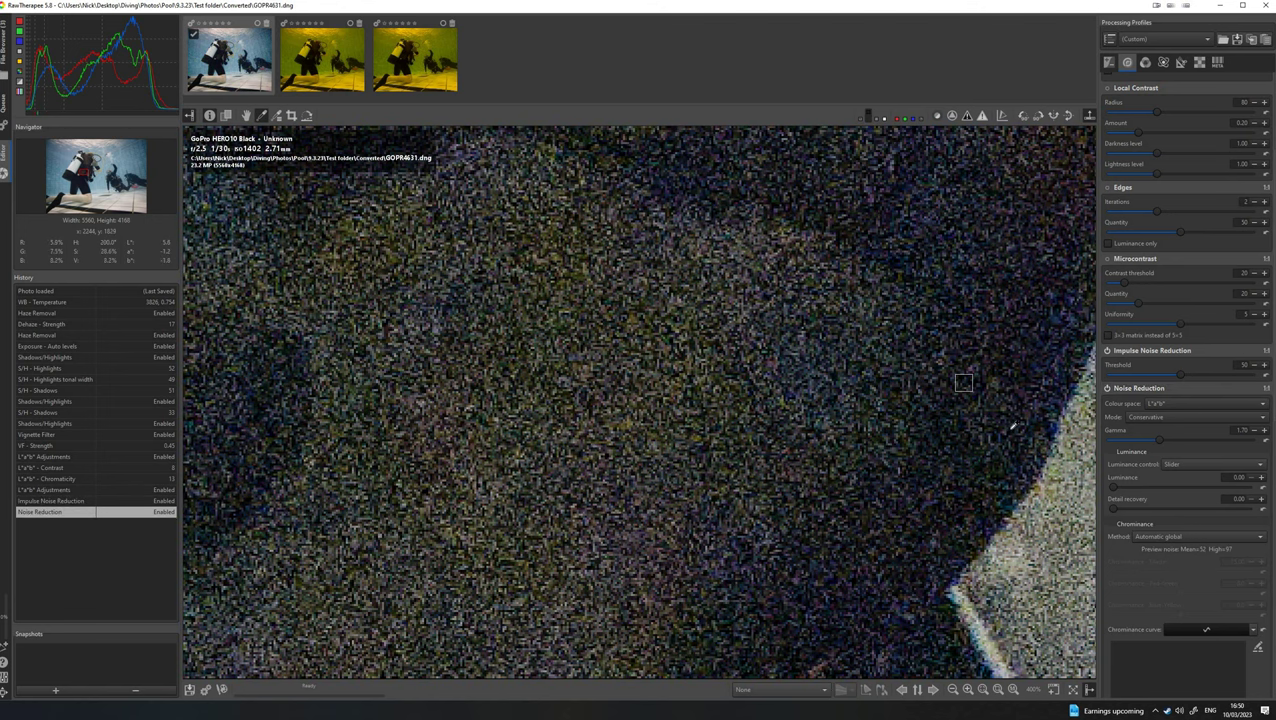
scroll(963, 382, down, 5)
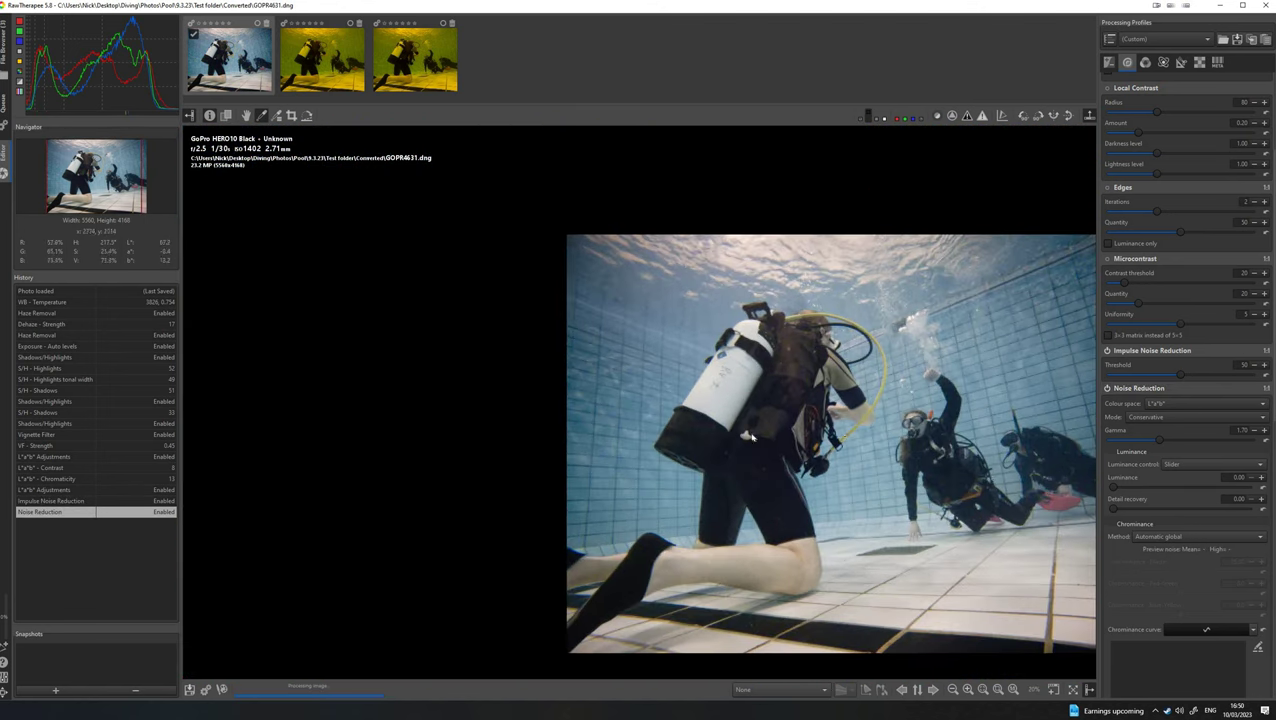
scroll(752, 437, up, 7)
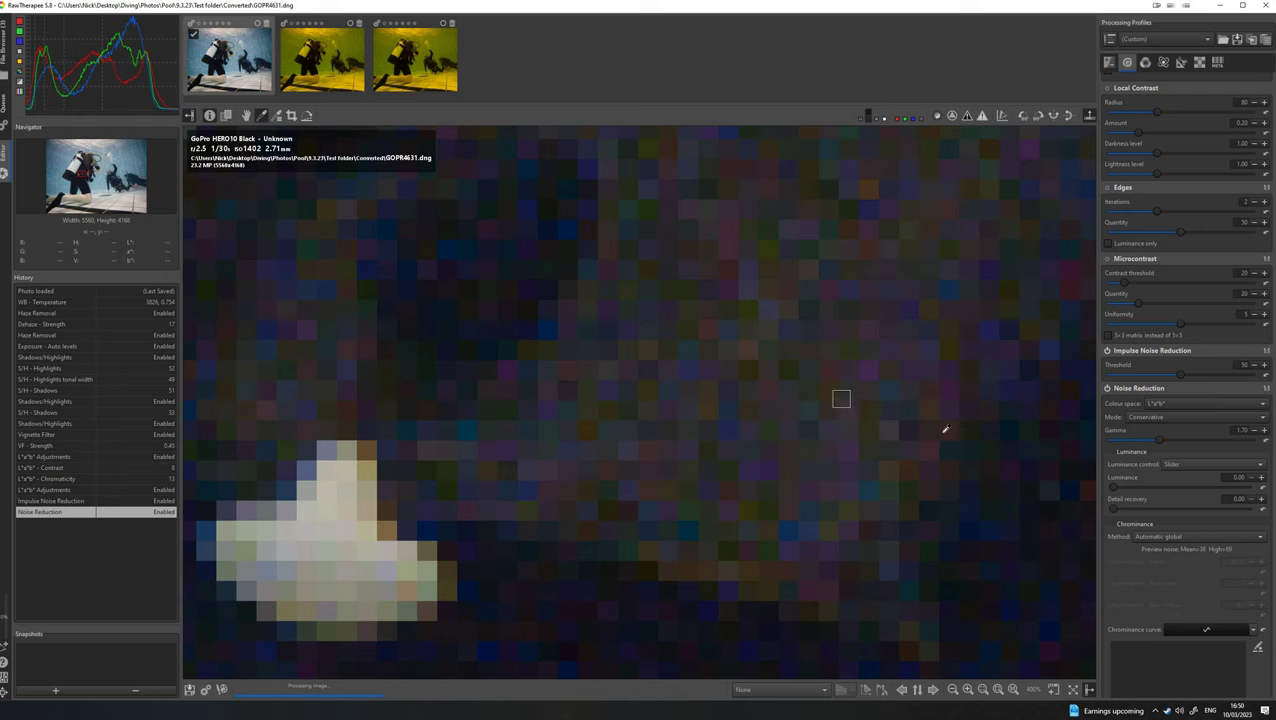
scroll(841, 399, down, 6)
scroll(900, 440, up, 2)
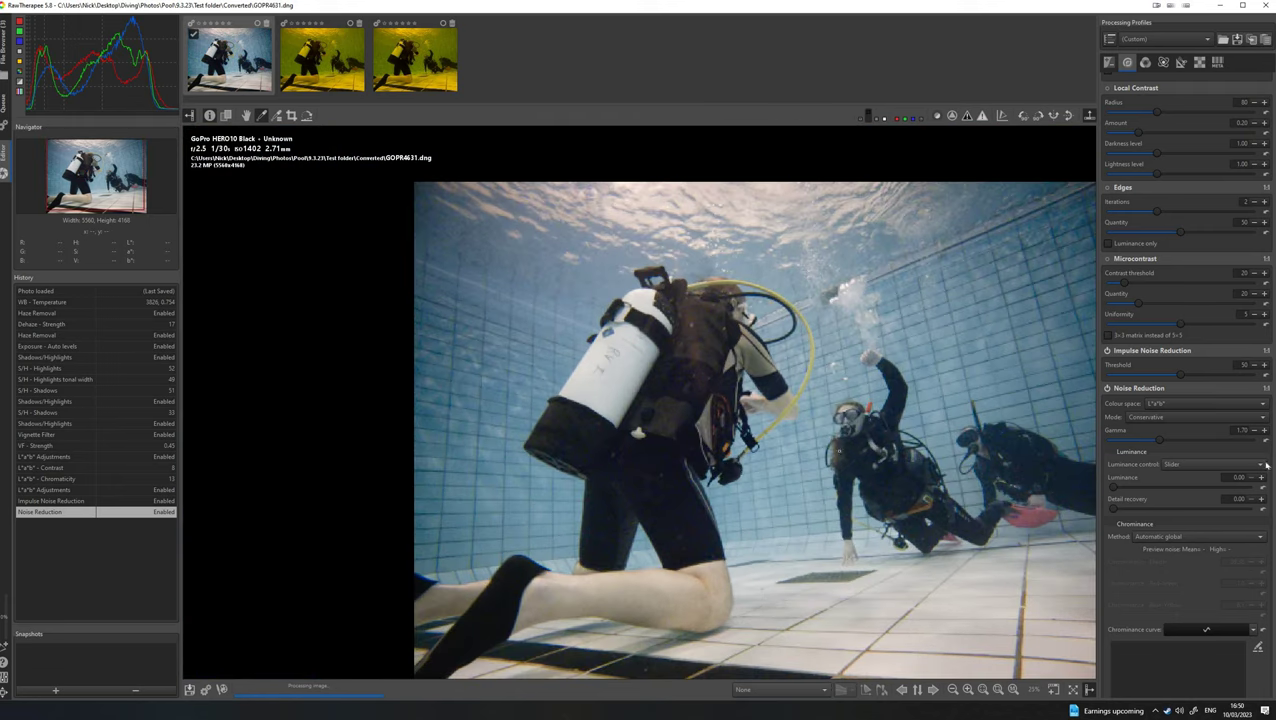
scroll(687, 429, up, 4)
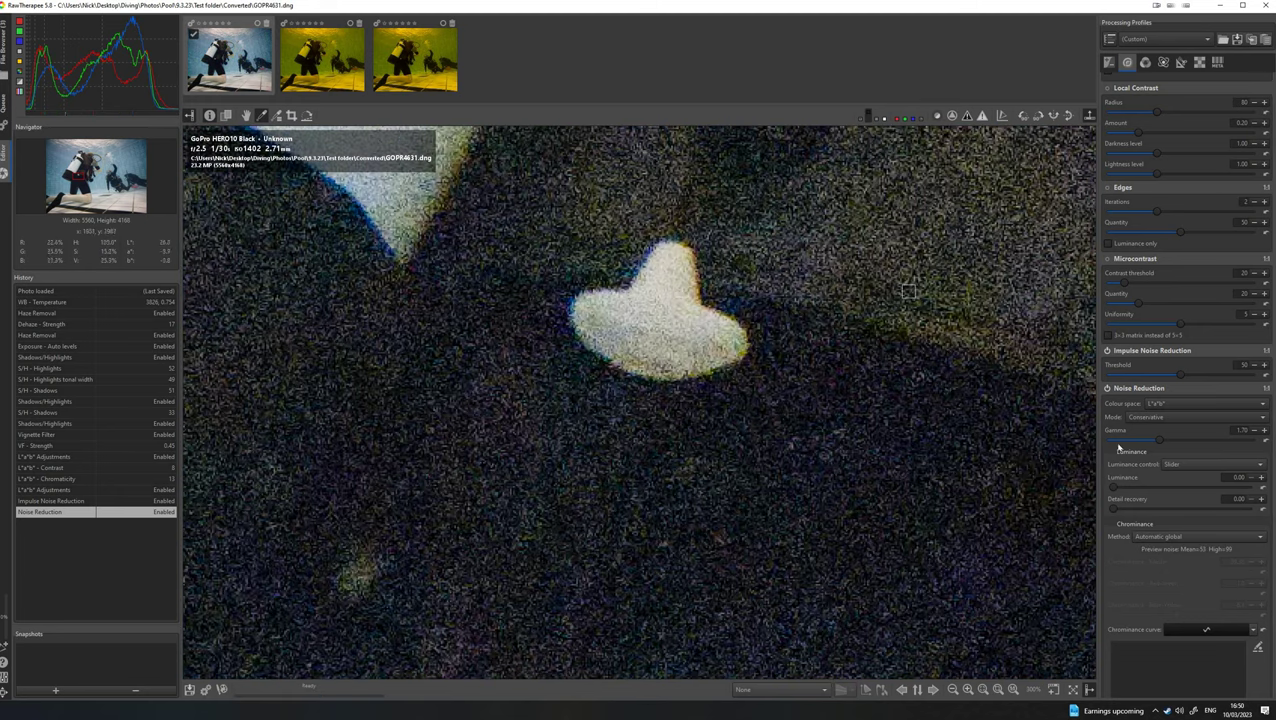
click(1107, 388)
scroll(1009, 417, down, 5)
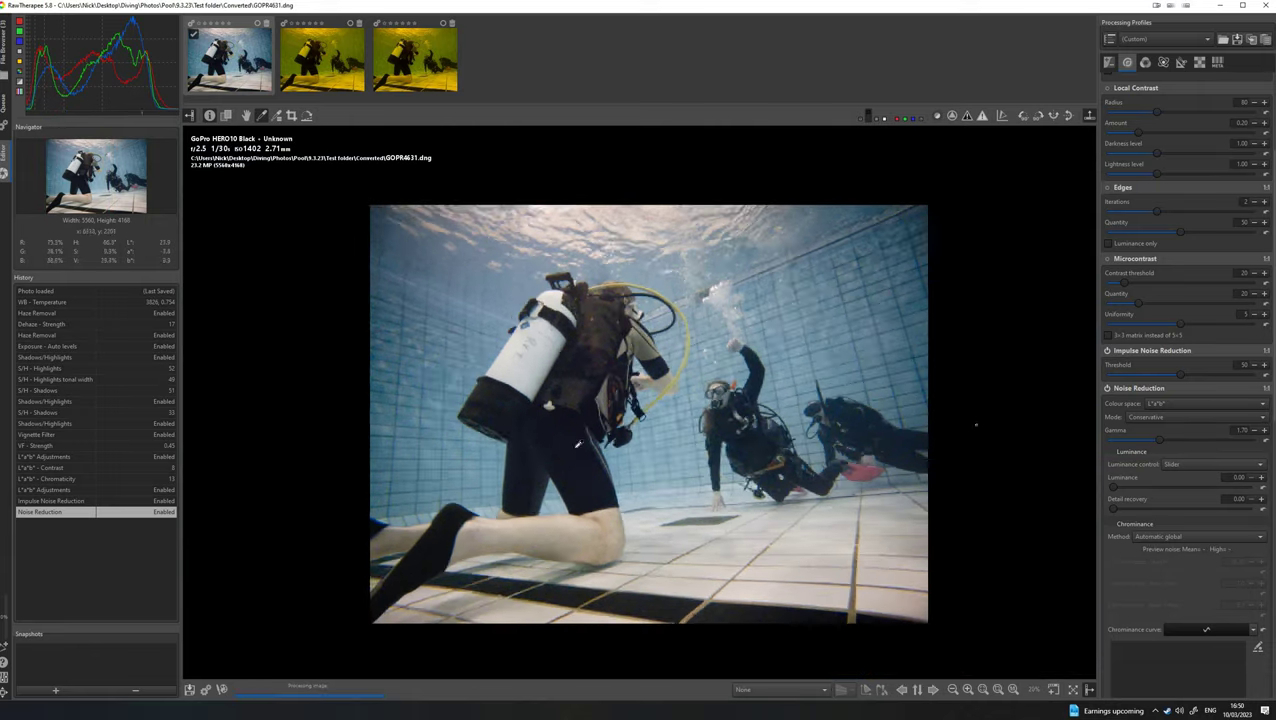
scroll(577, 443, up, 1)
scroll(617, 409, down, 2)
scroll(493, 397, up, 1)
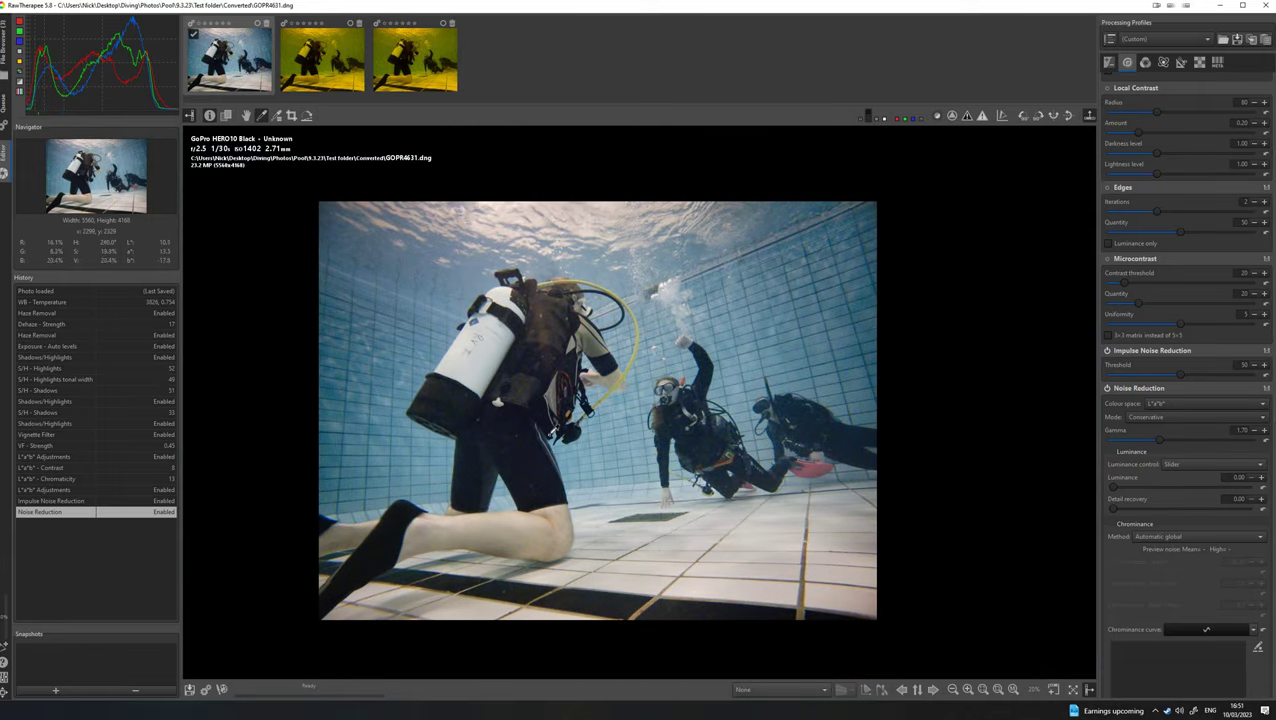
scroll(688, 367, up, 1)
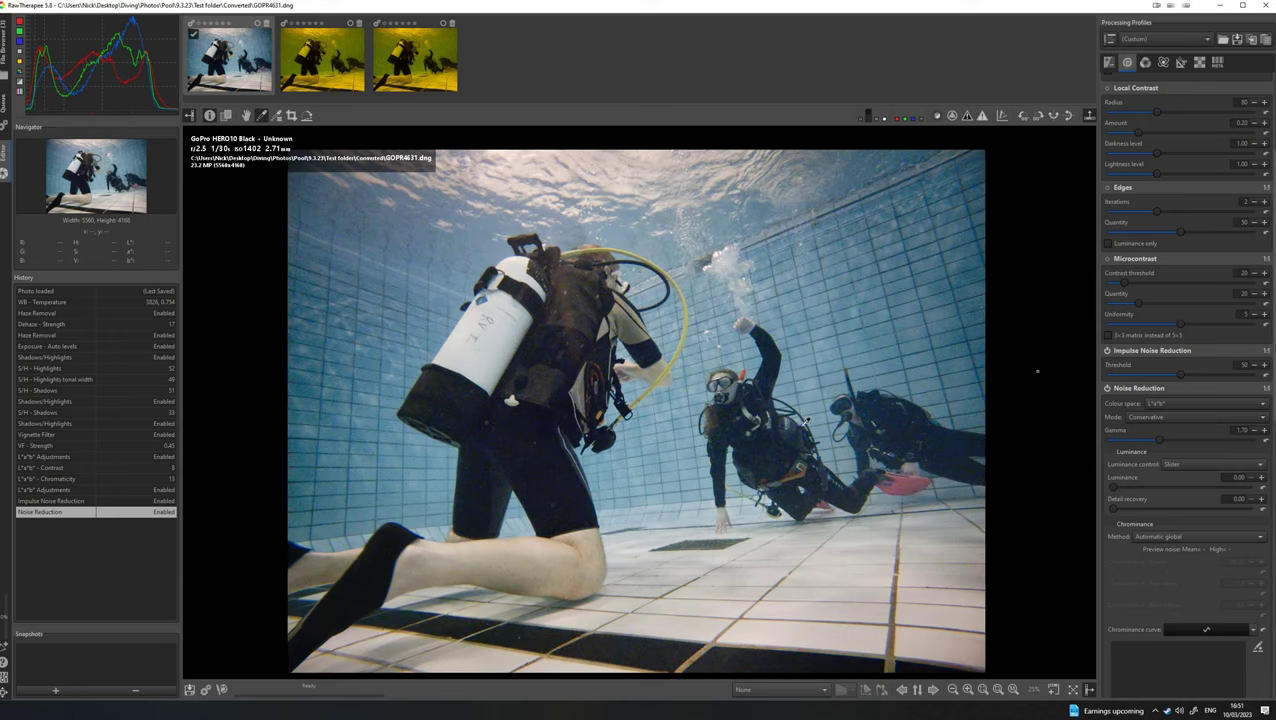
Enable Vibrance with Pastel Tones at 16, compare it off and on, then enable the Channel Mixer.
click(1145, 62)
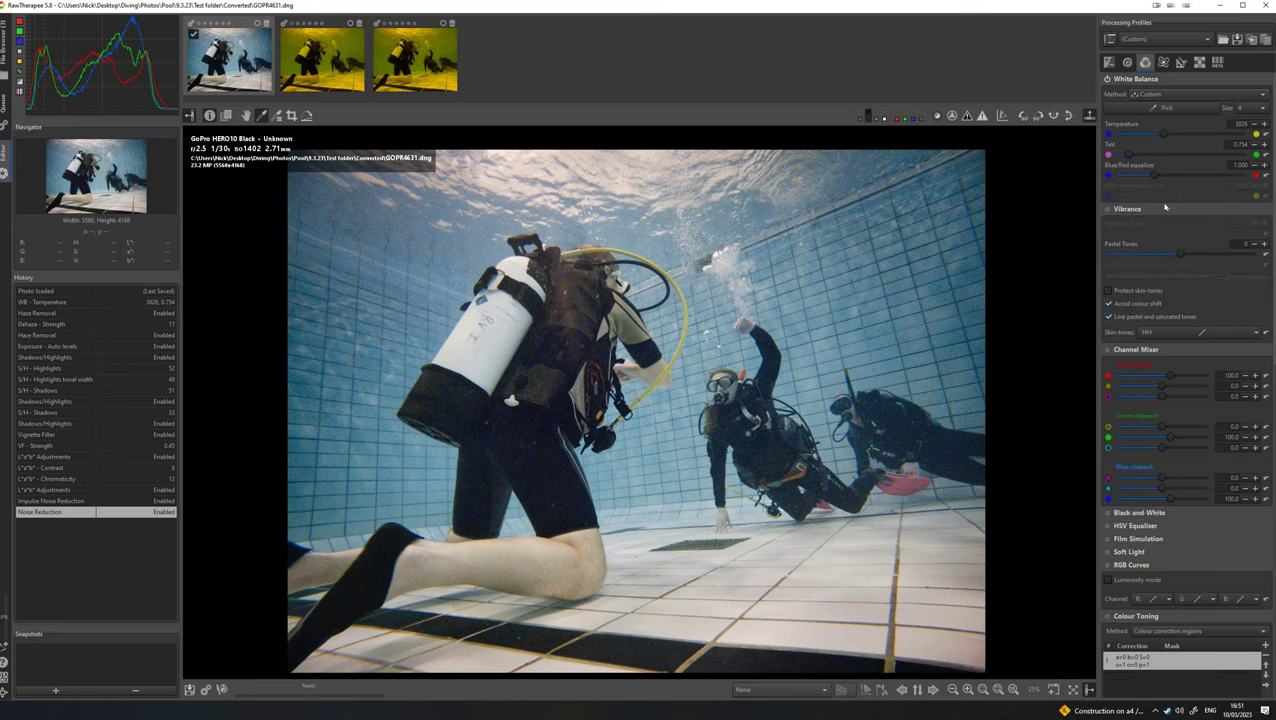
click(1107, 208)
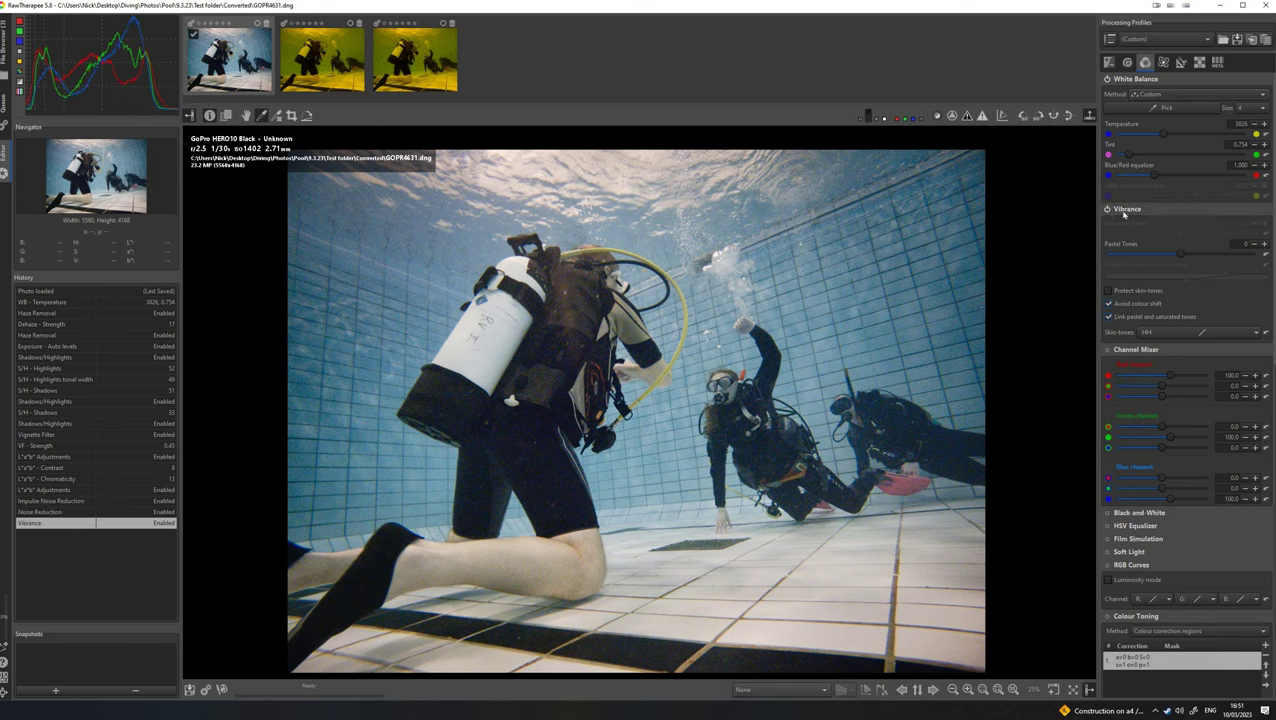
drag(1178, 259, 1192, 259)
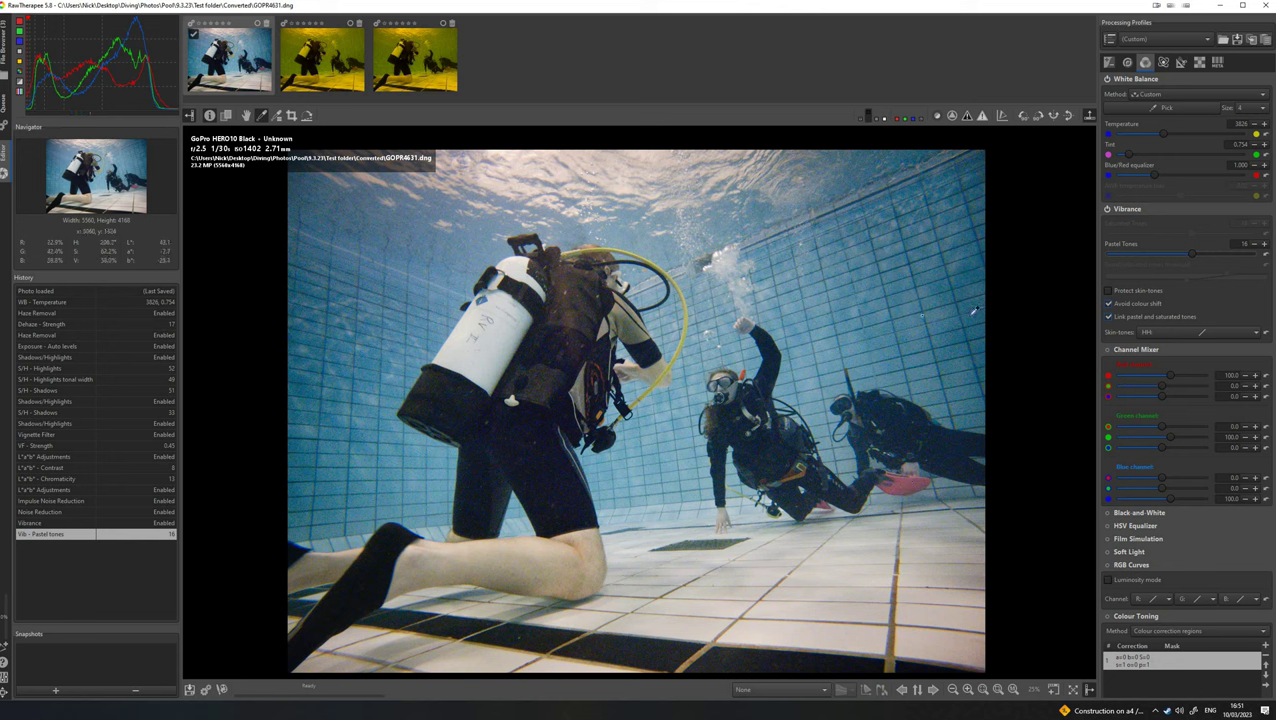
click(1107, 210)
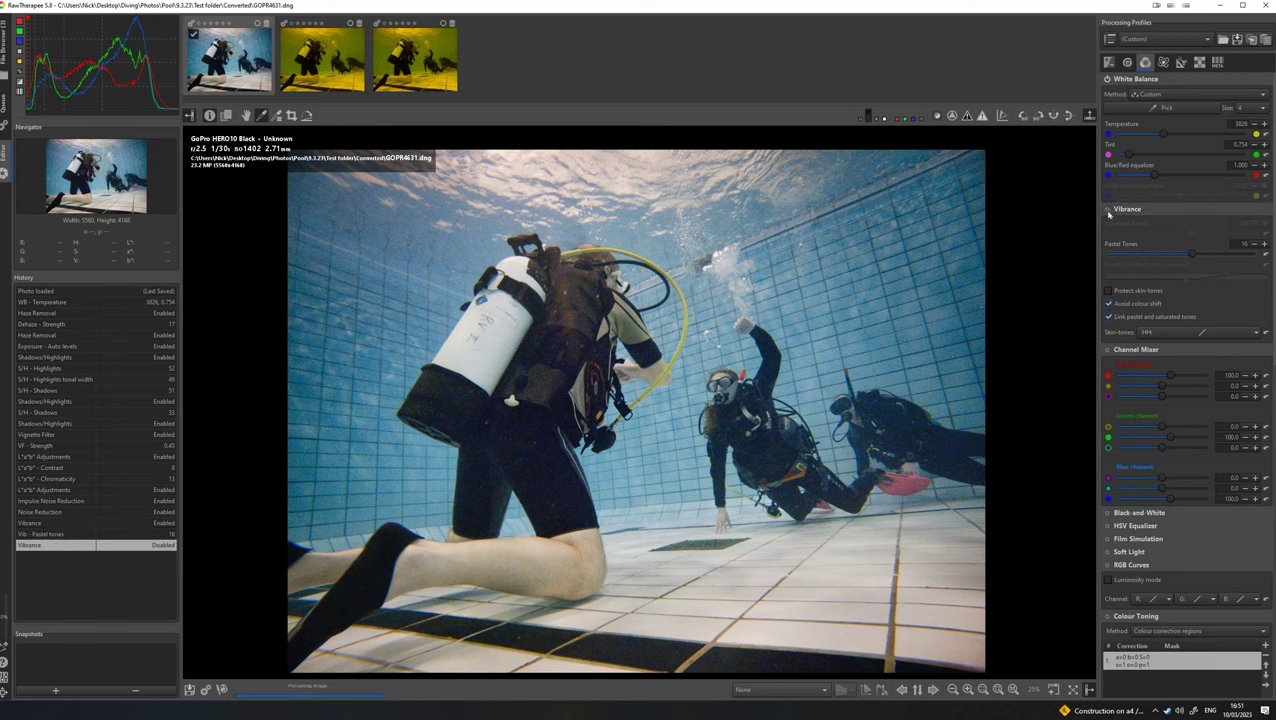
click(1107, 210)
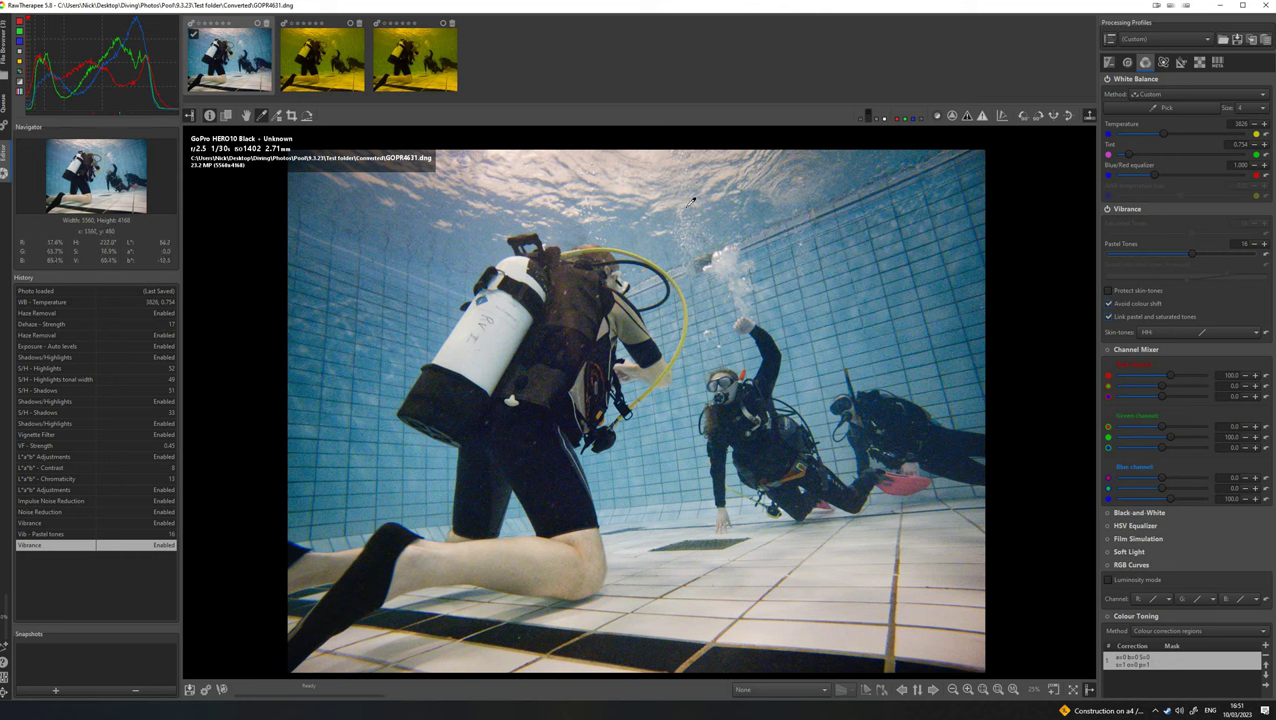
click(1107, 350)
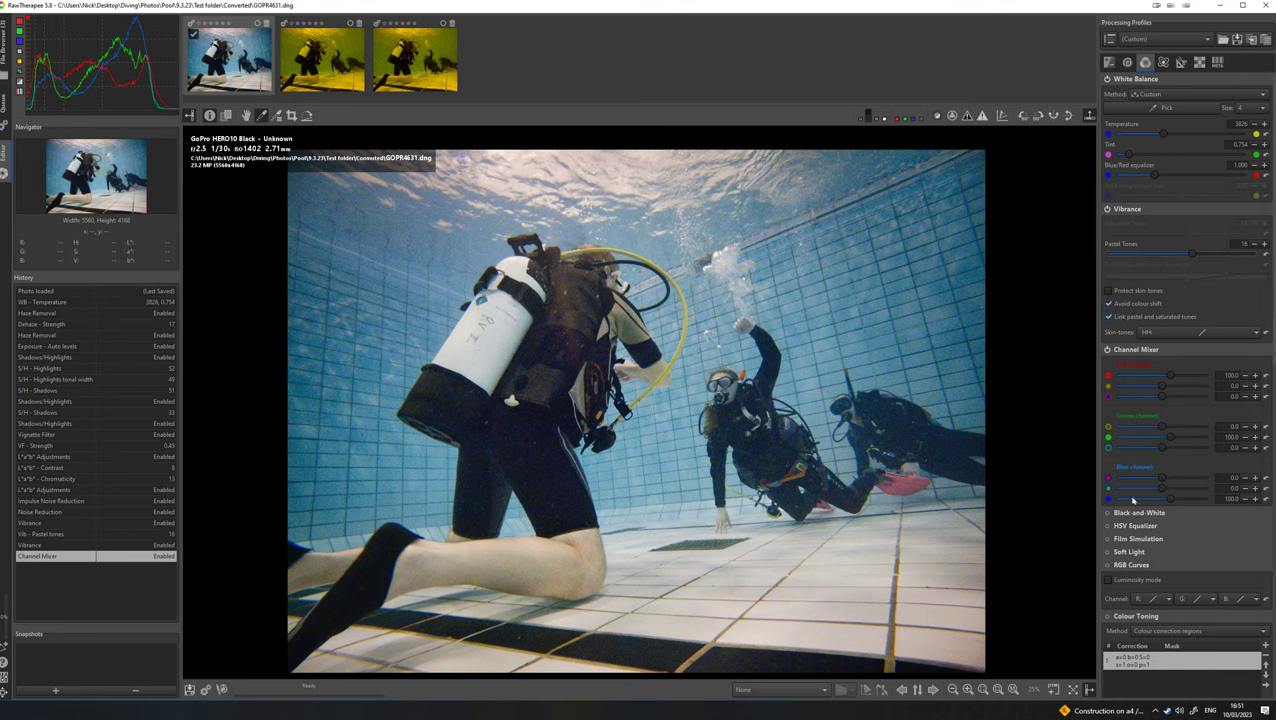
Enable Soft Light and adjust the red channel's red and green mix values.
click(1108, 552)
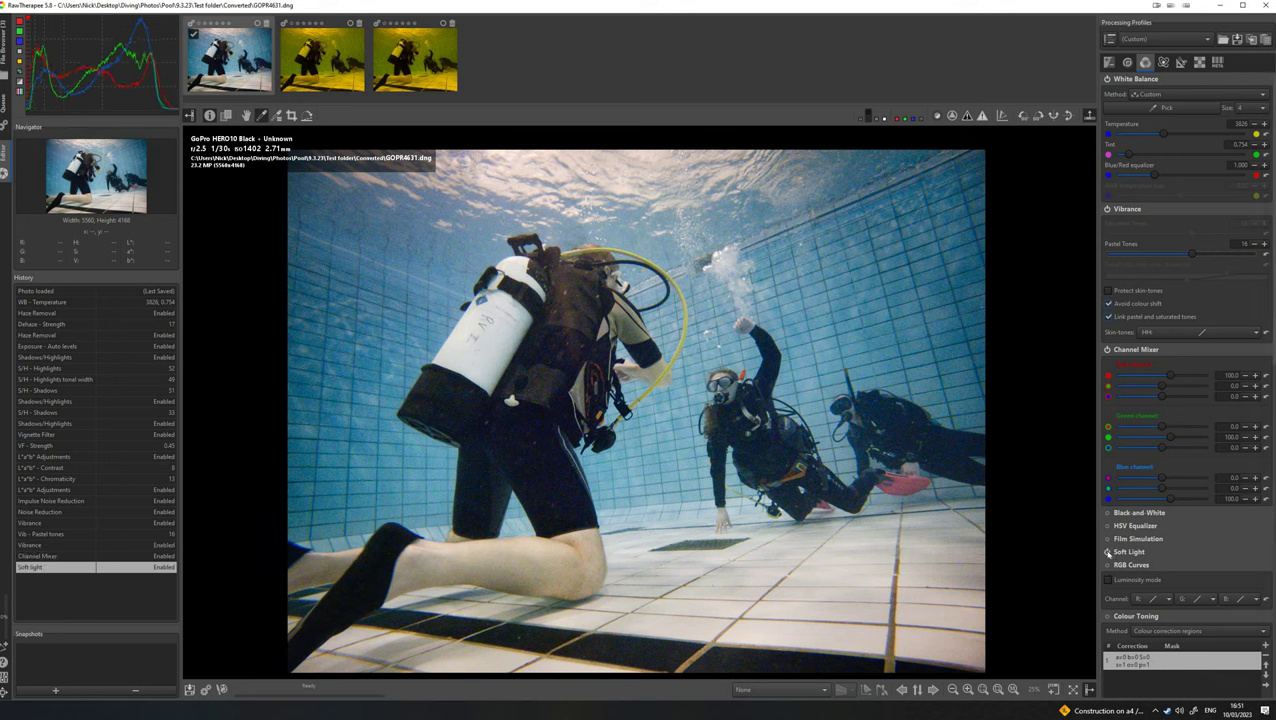
click(1108, 552)
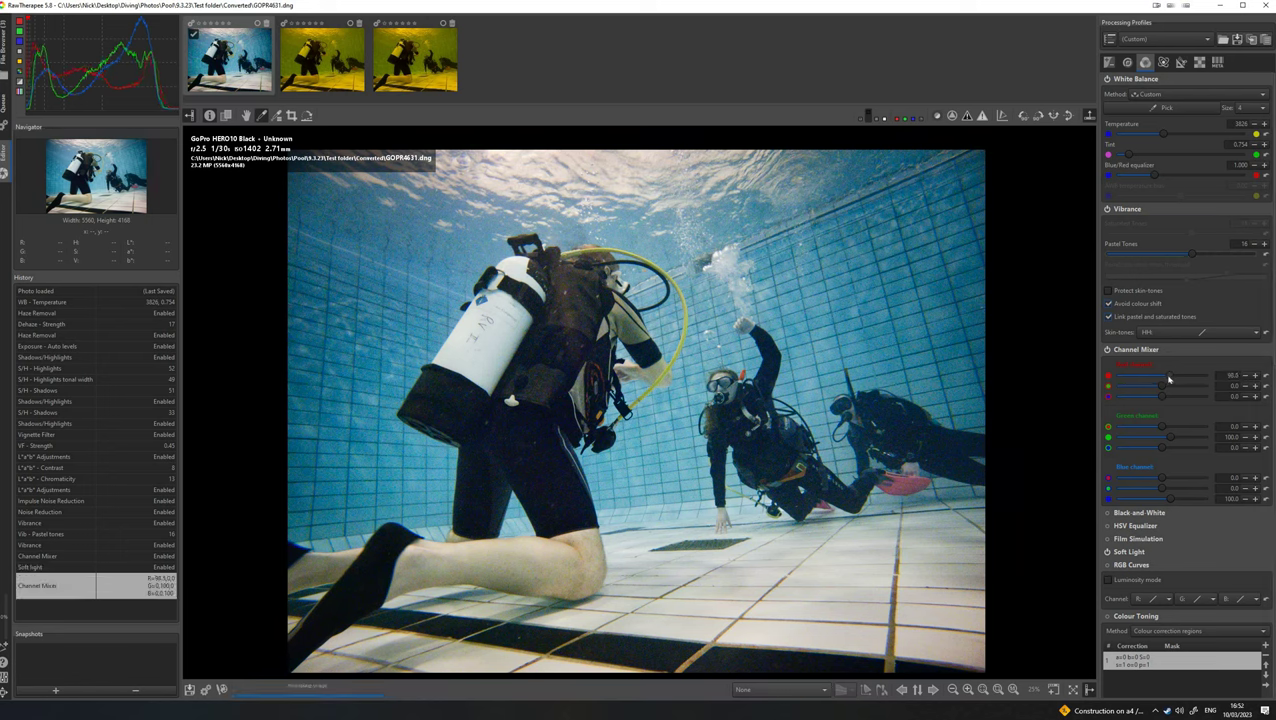
drag(1168, 378, 1170, 380)
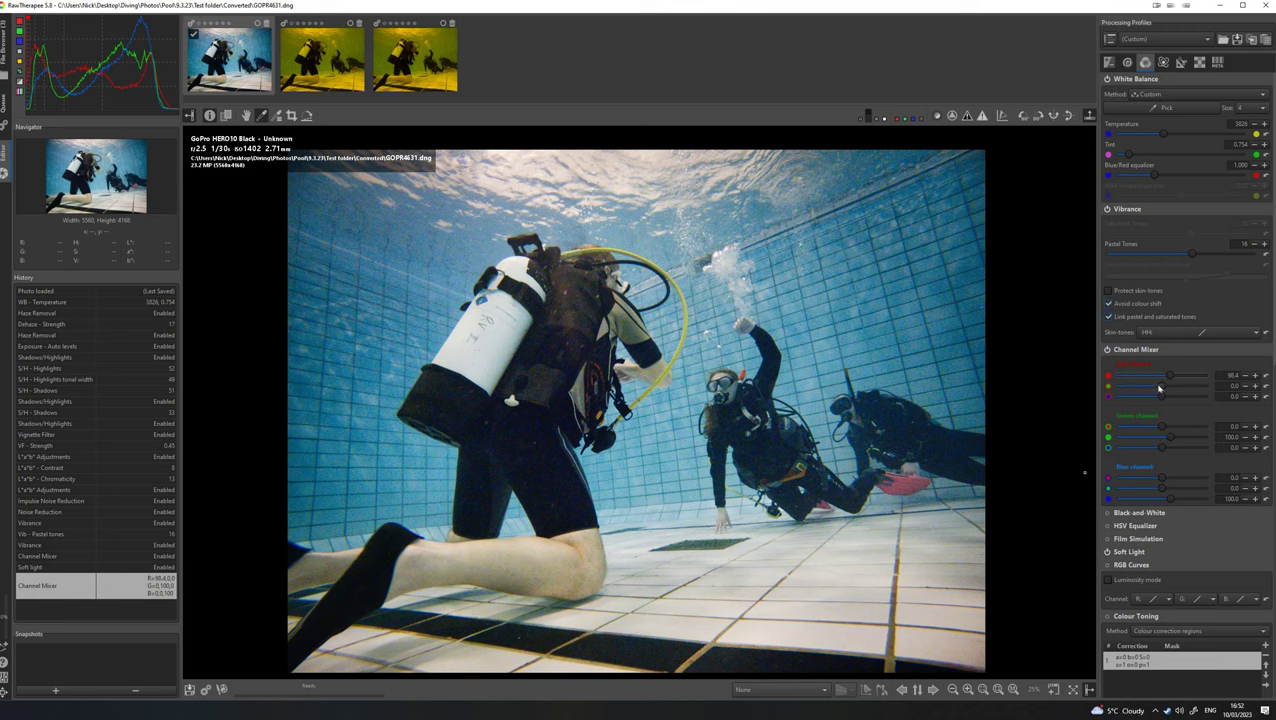
click(1160, 386)
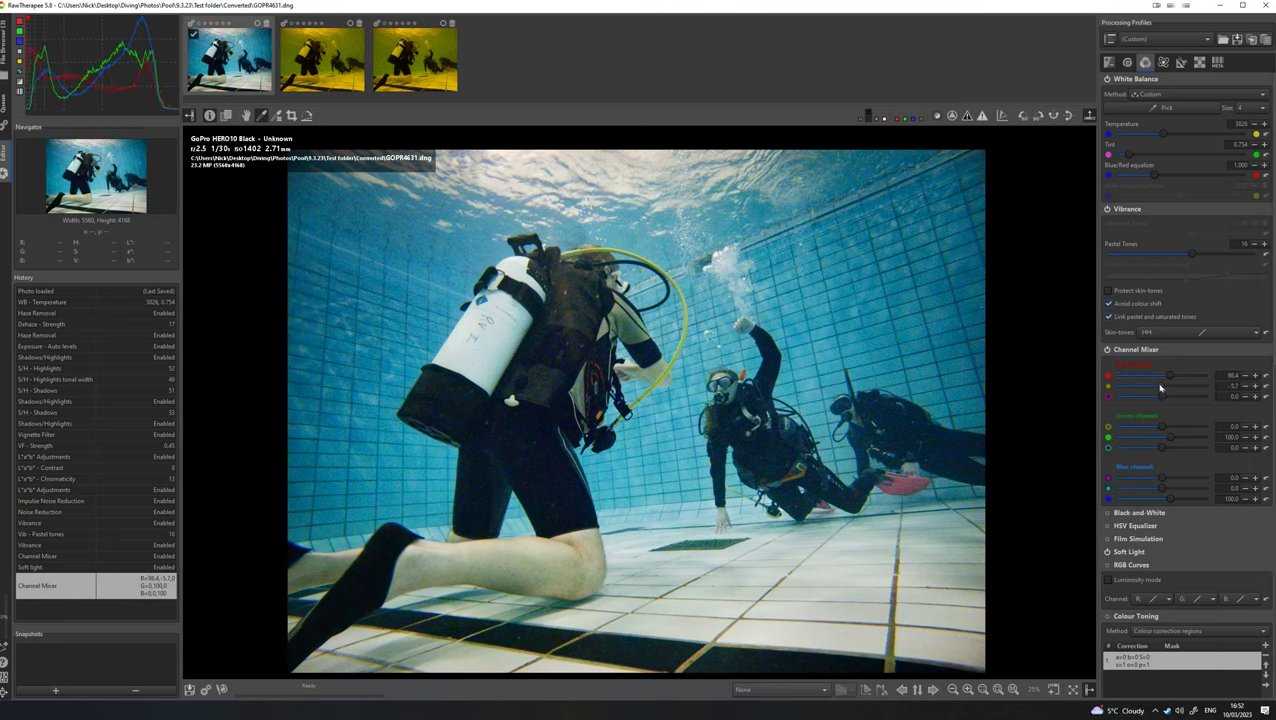
click(1160, 388)
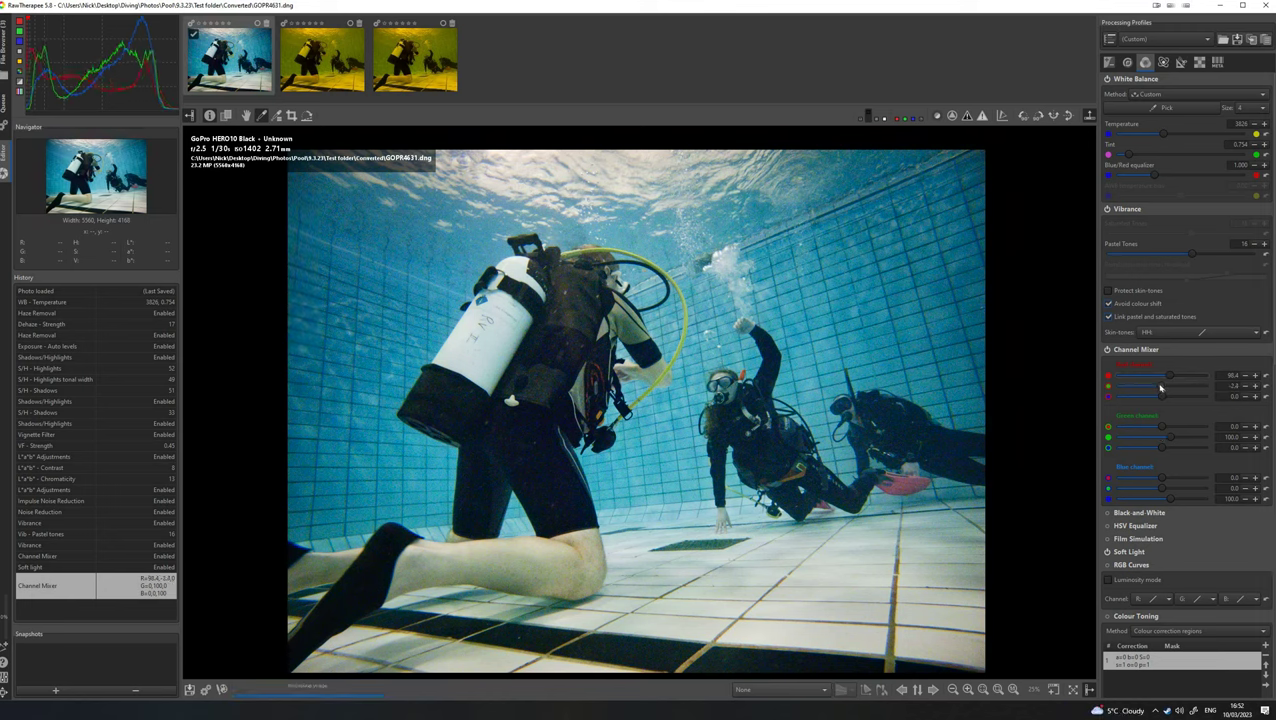
Compare the Channel Mixer off and on, resetting the red channel's values to 0.
click(1106, 349)
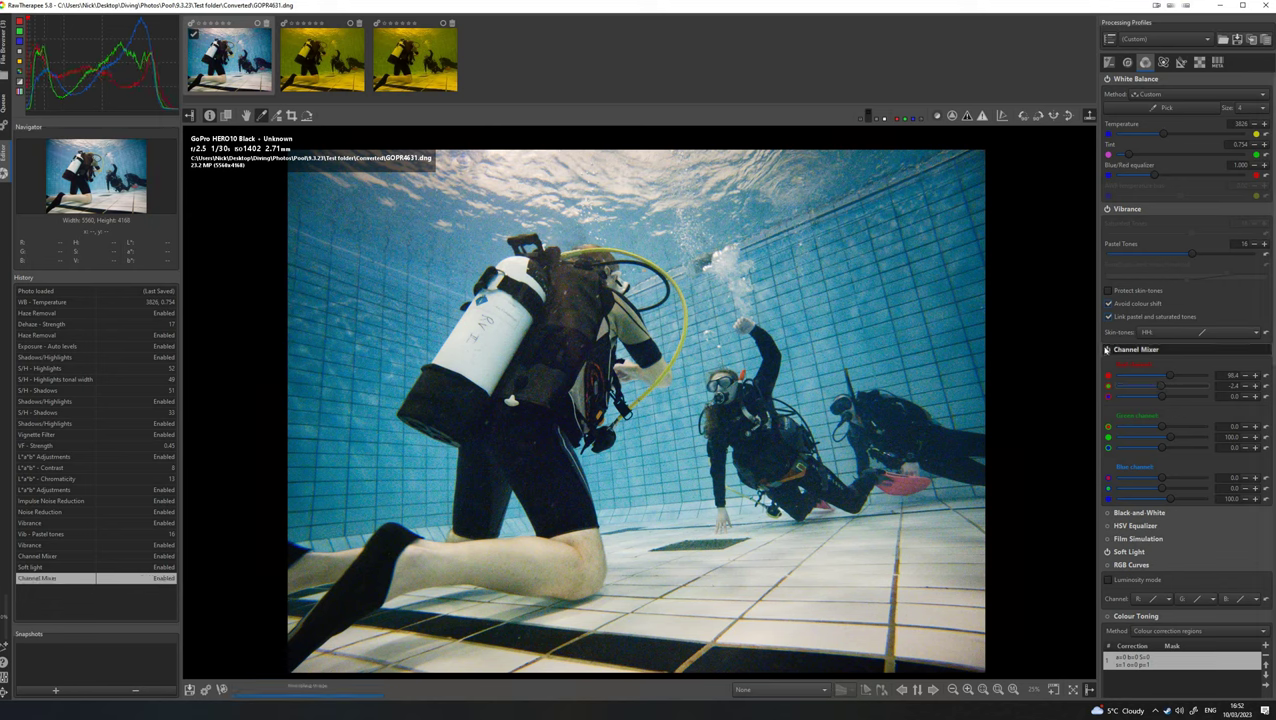
click(1106, 349)
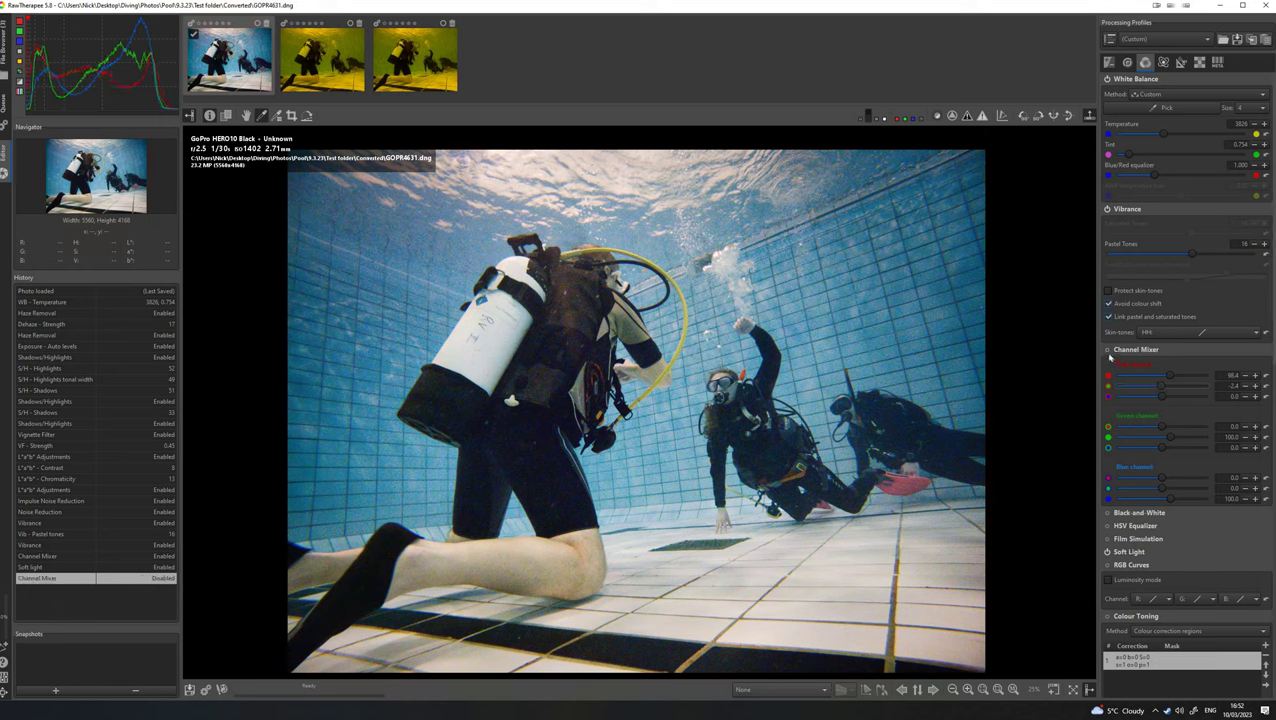
click(1265, 376)
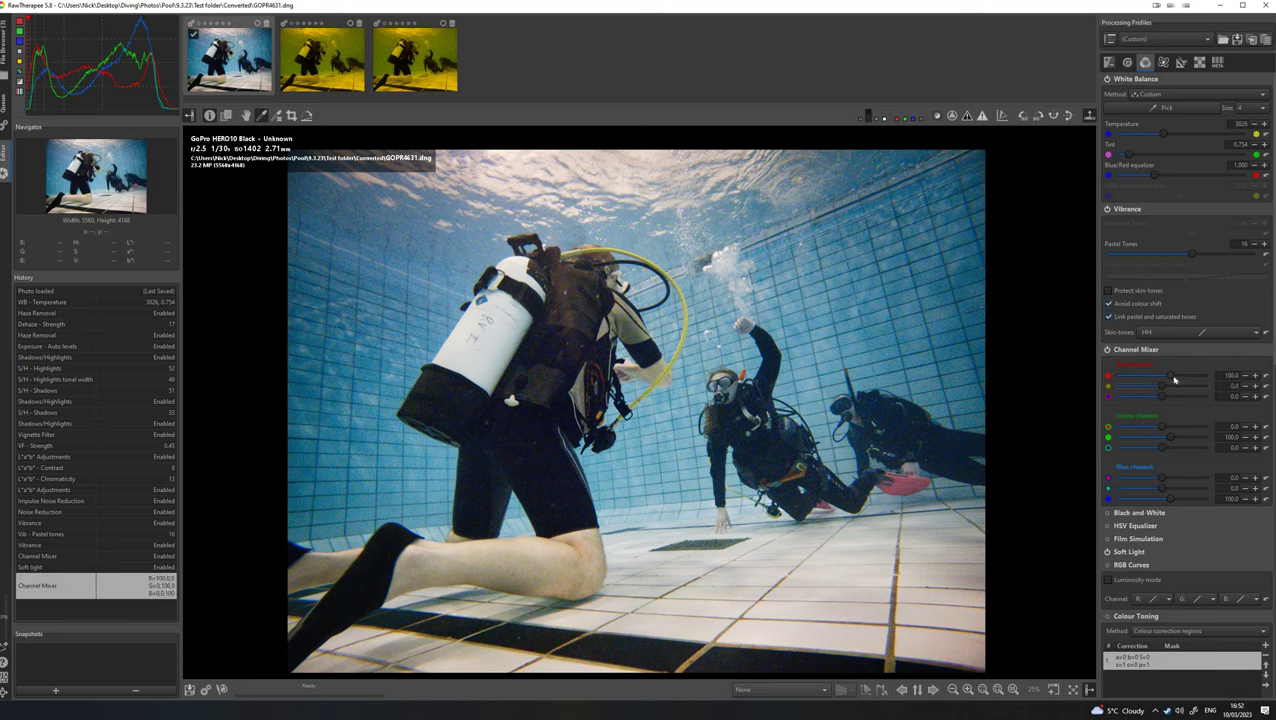
click(1107, 350)
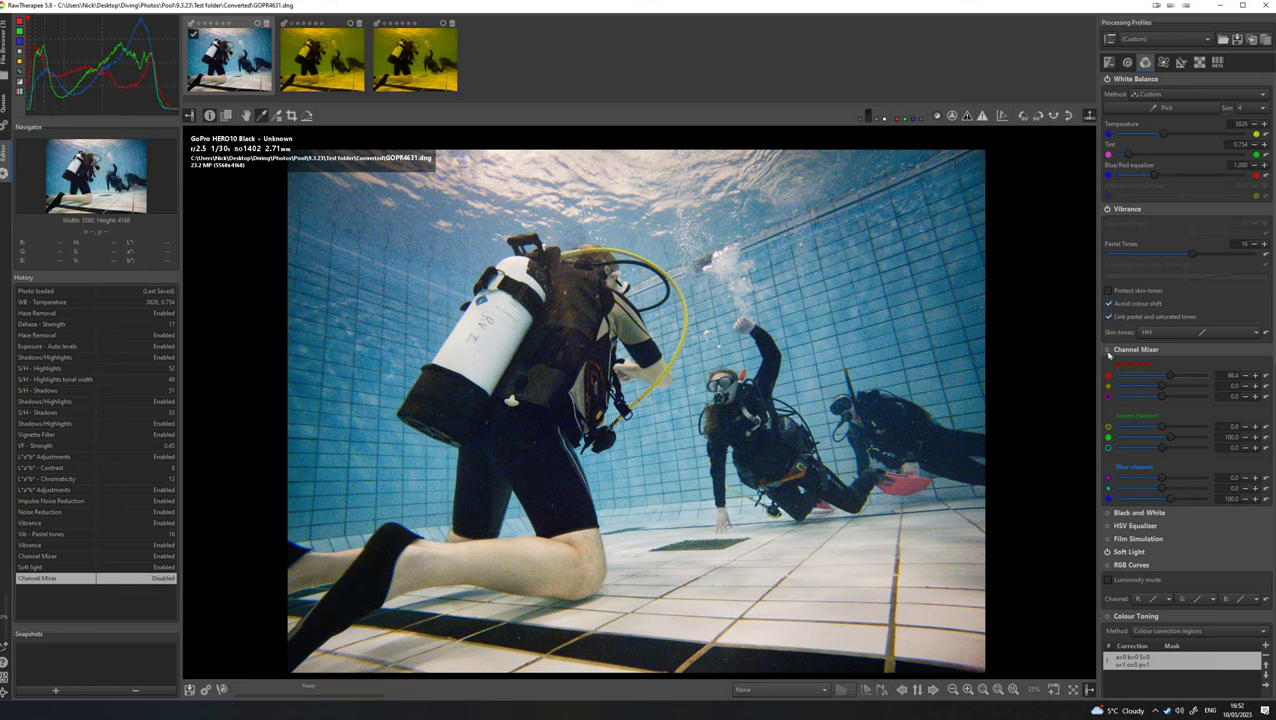
click(1107, 350)
Set the White Balance temperature to about 4165 after trying warmer values up to 4750.
drag(1164, 133, 1155, 134)
click(1175, 134)
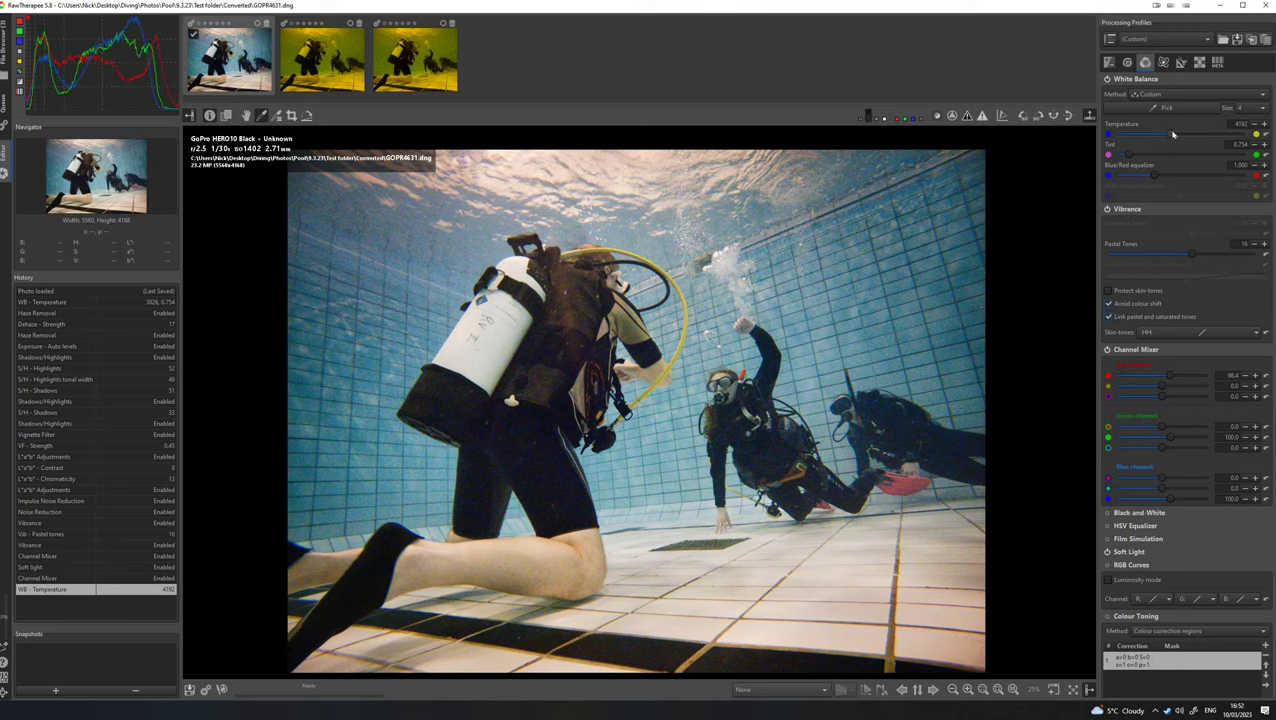
click(1183, 131)
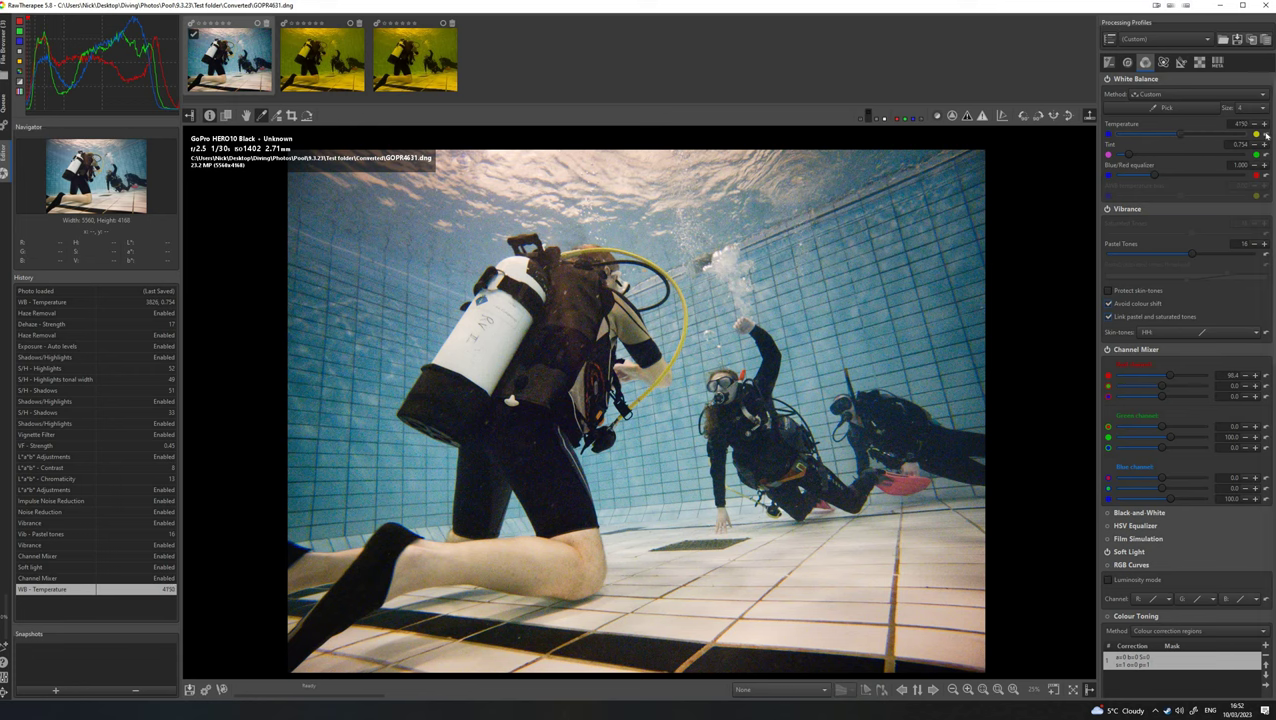
click(1176, 135)
scroll(1184, 362, down, 10)
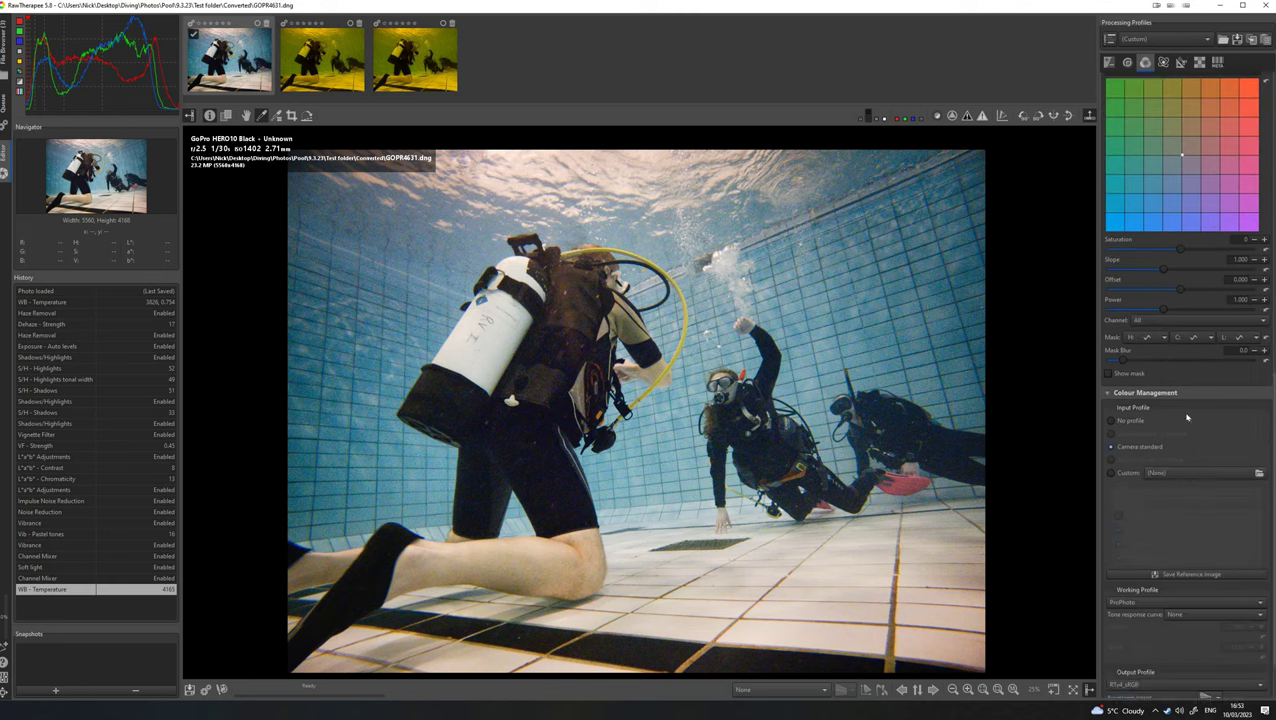
In the Transform tab, test the Rotate slider and leave the rotation at 0.00 degrees.
scroll(1184, 410, down, 1)
scroll(1196, 360, up, 10)
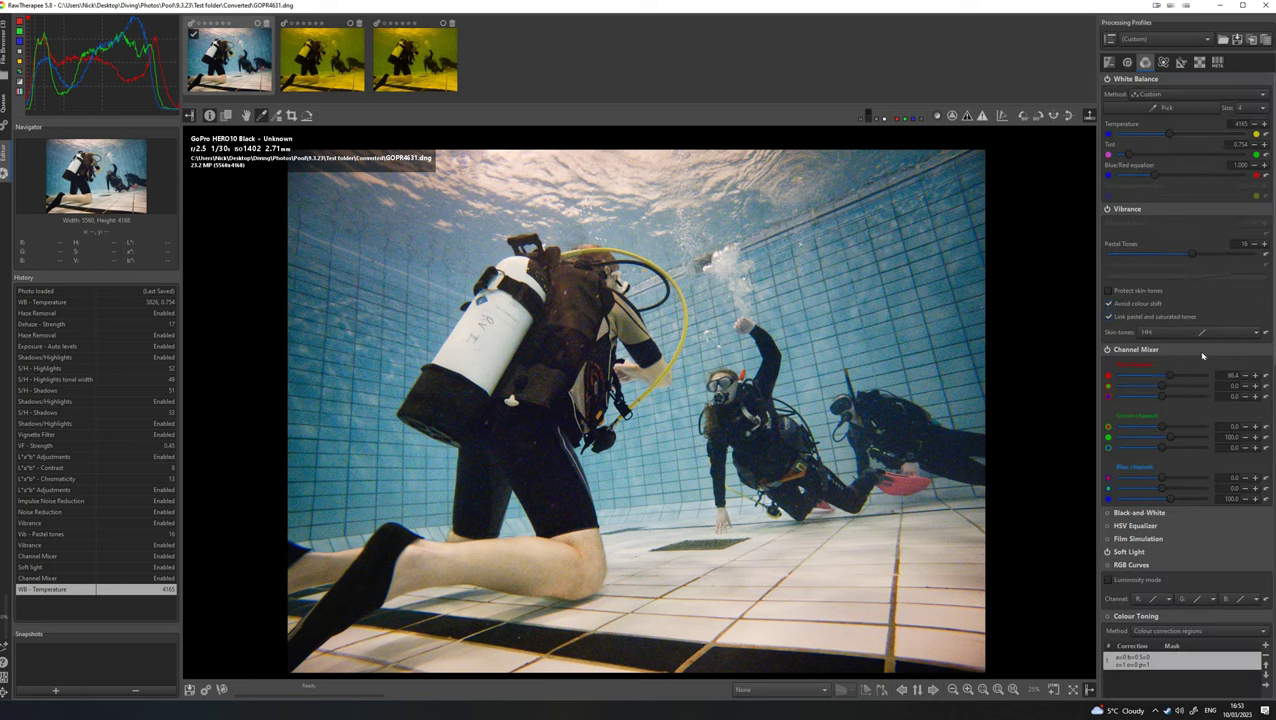
click(1181, 62)
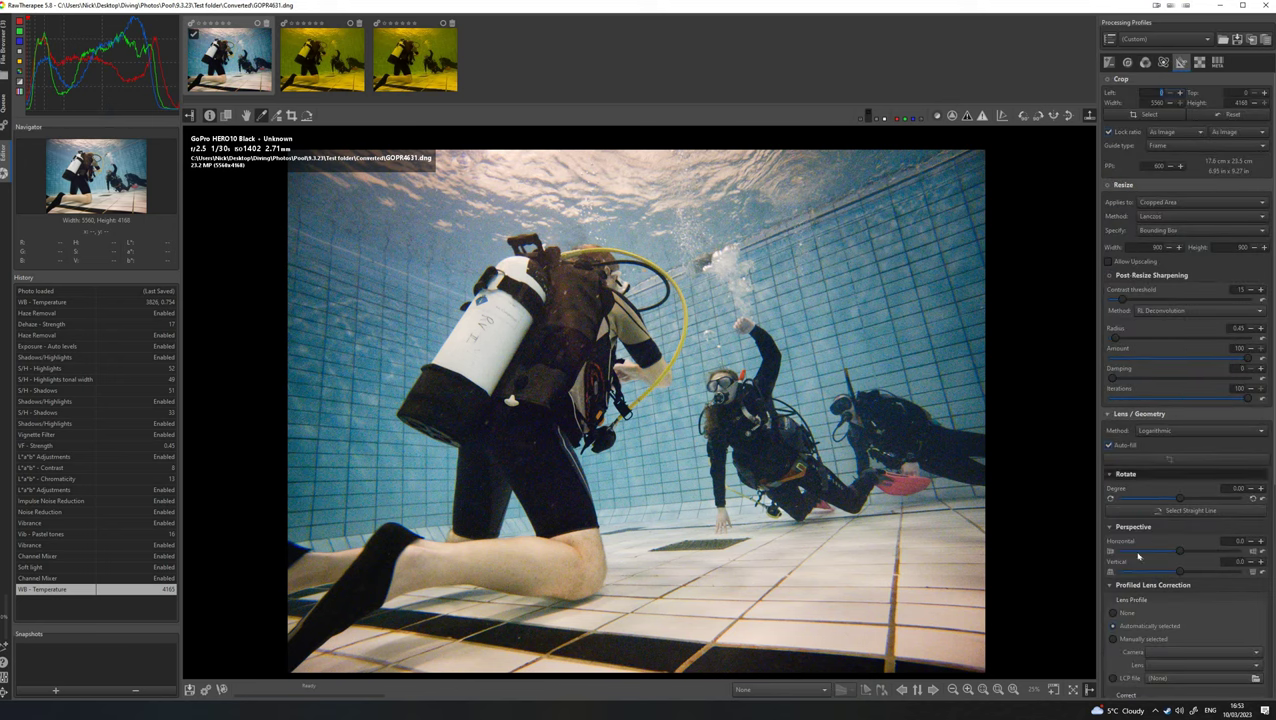
scroll(1186, 432, down, 5)
scroll(1163, 302, up, 2)
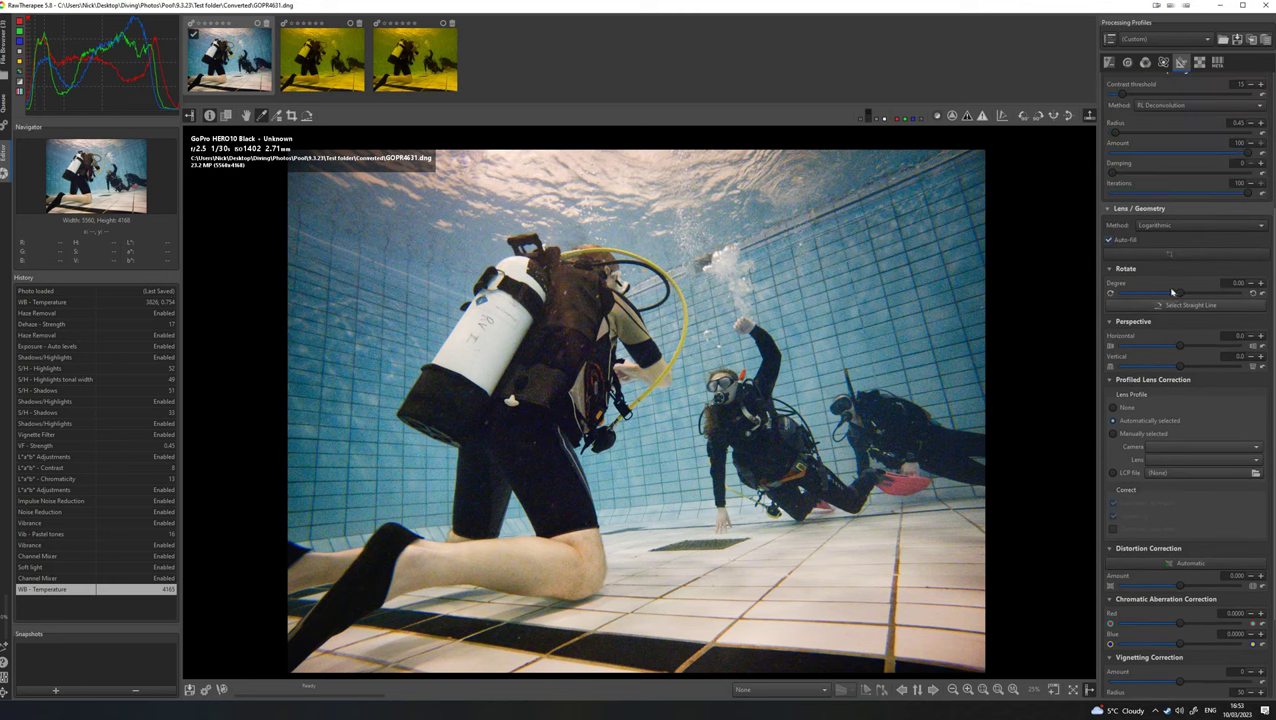
drag(1175, 293, 1177, 293)
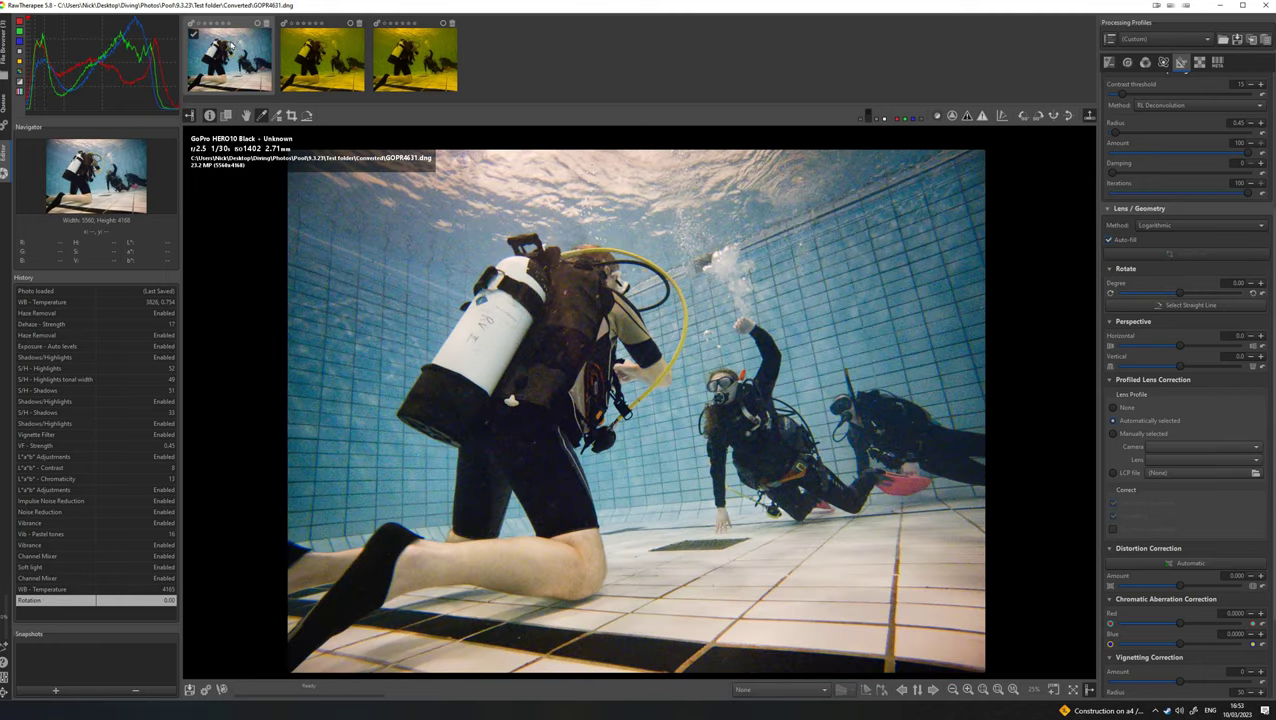
Copy the first filmstrip photo's processing profile.
right_click(243, 60)
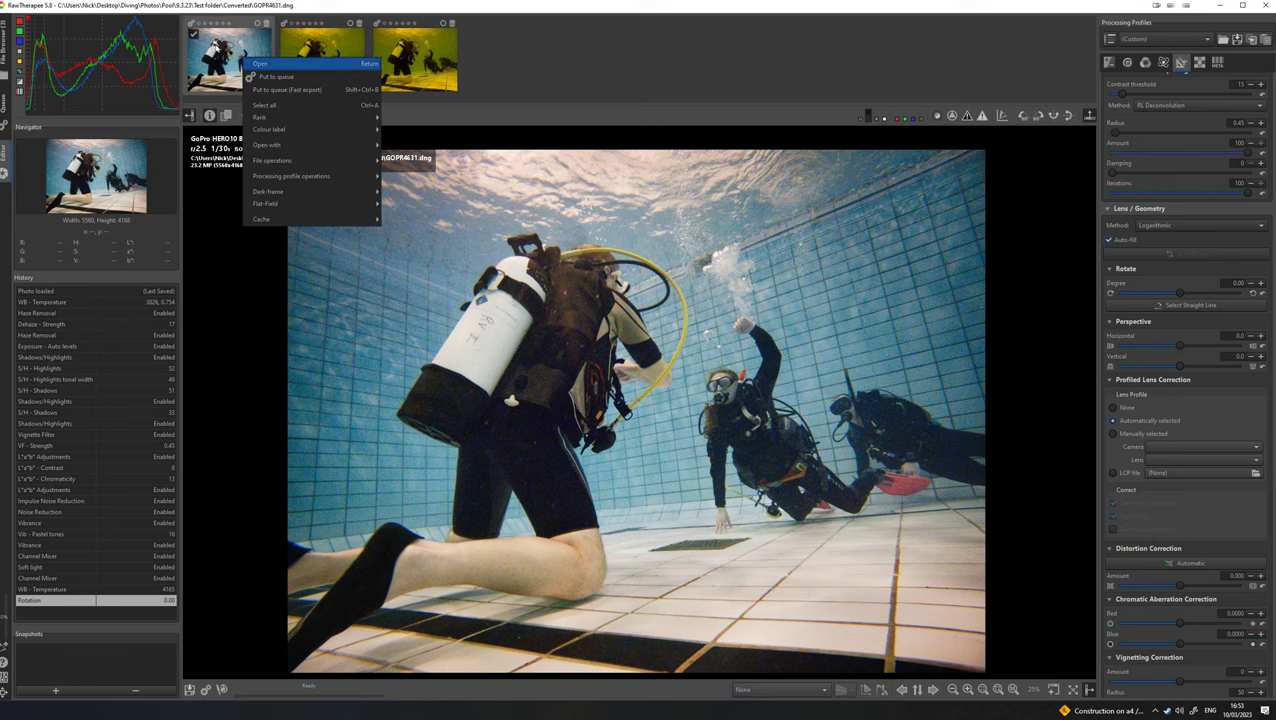
mouse_move(281, 179)
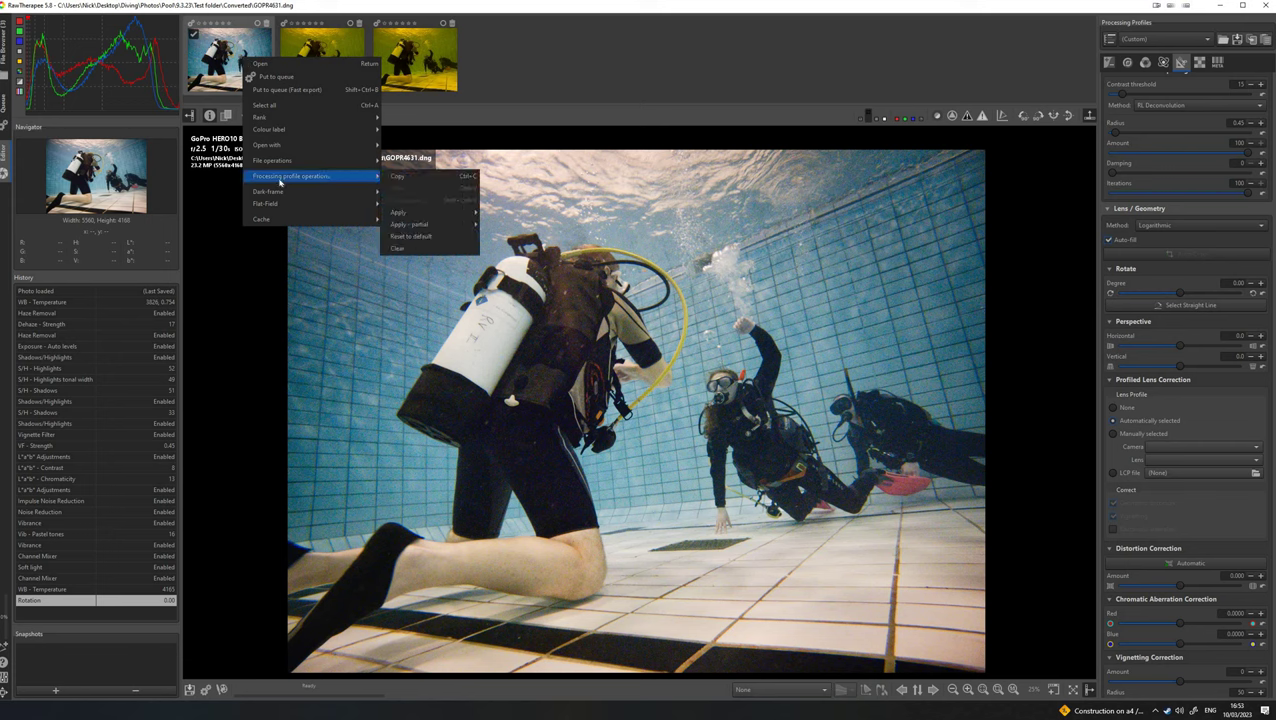
click(395, 177)
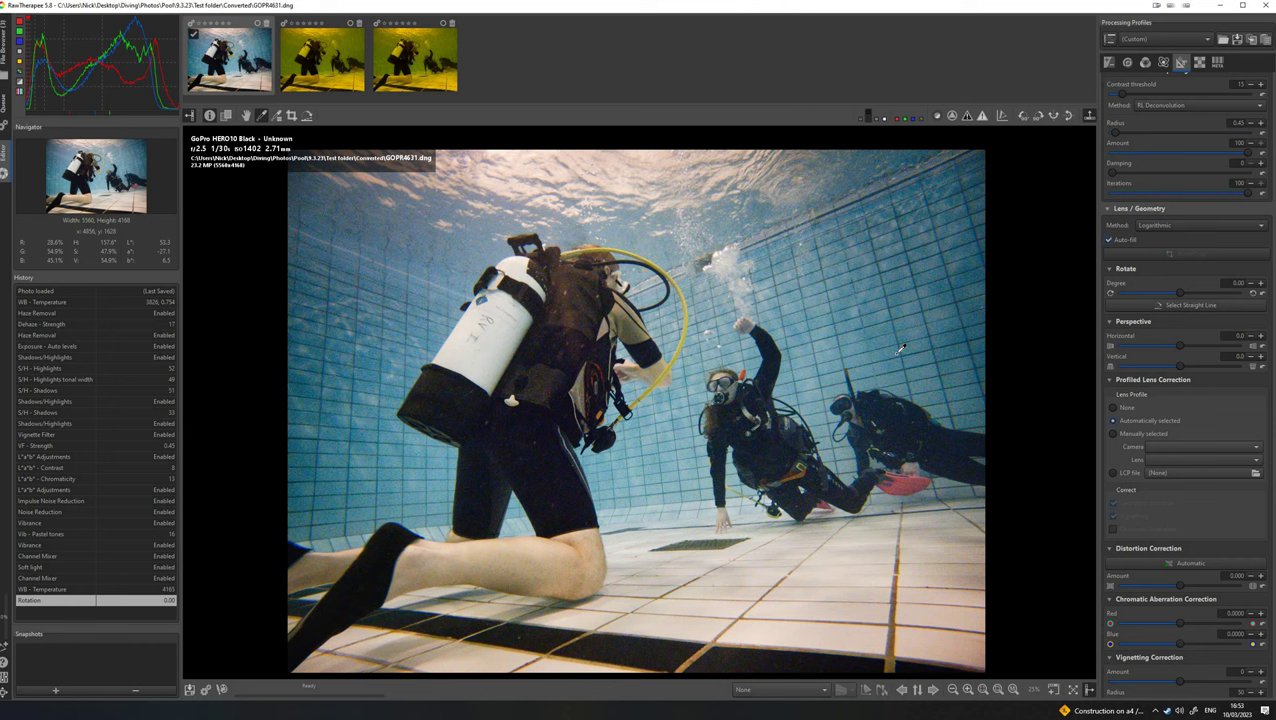
Paste the copied profile onto GOPR4631_1.dng and open it in the editor.
right_click(322, 58)
mouse_move(388, 172)
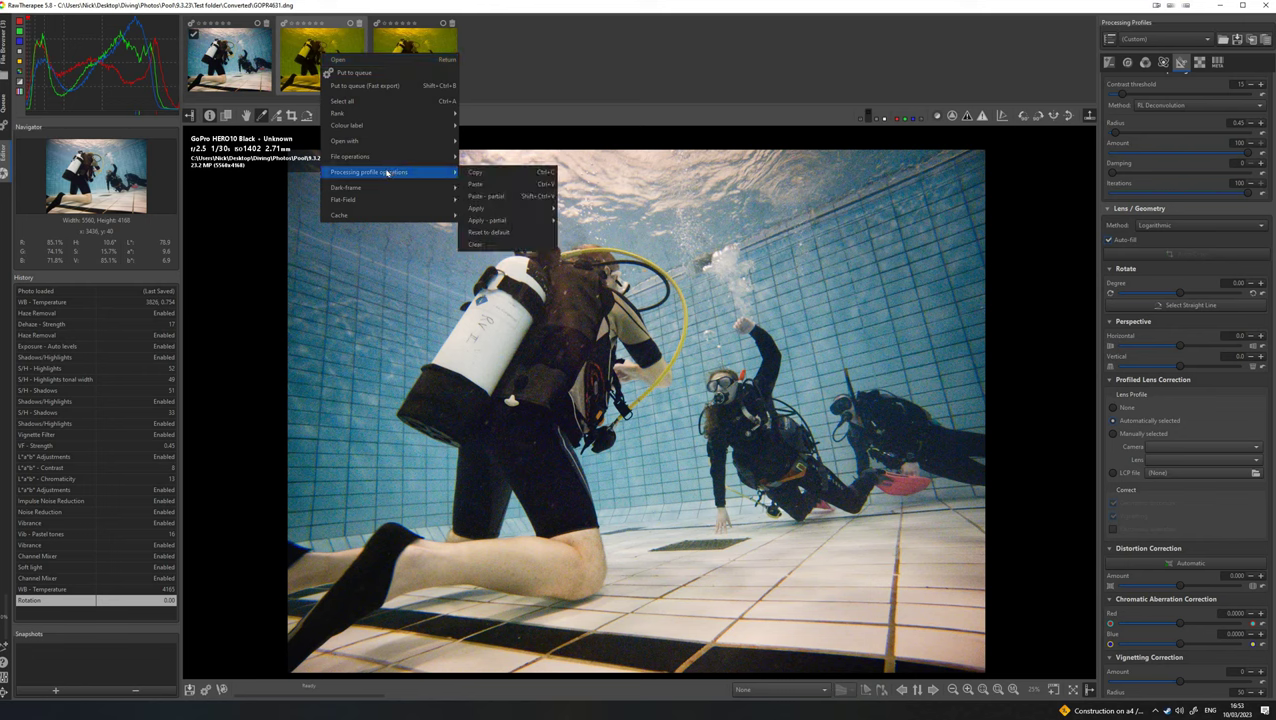
right_click(310, 57)
right_click(308, 56)
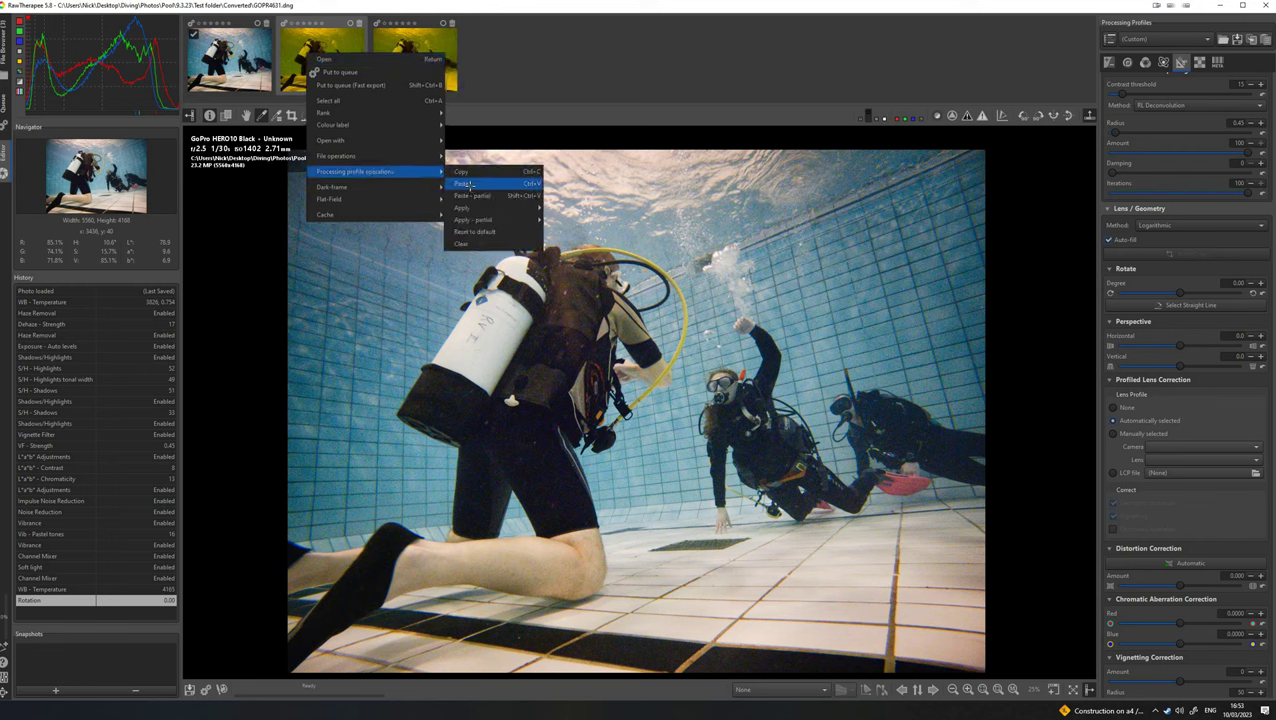
click(469, 185)
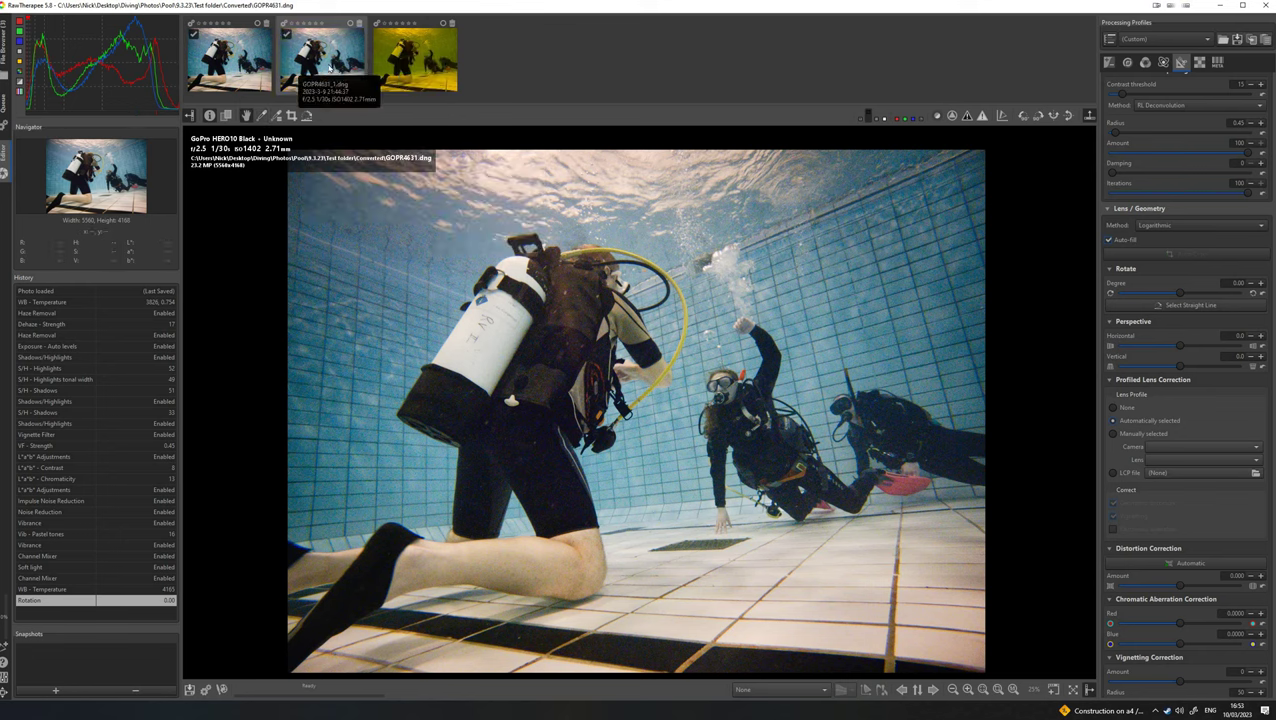
click(330, 67)
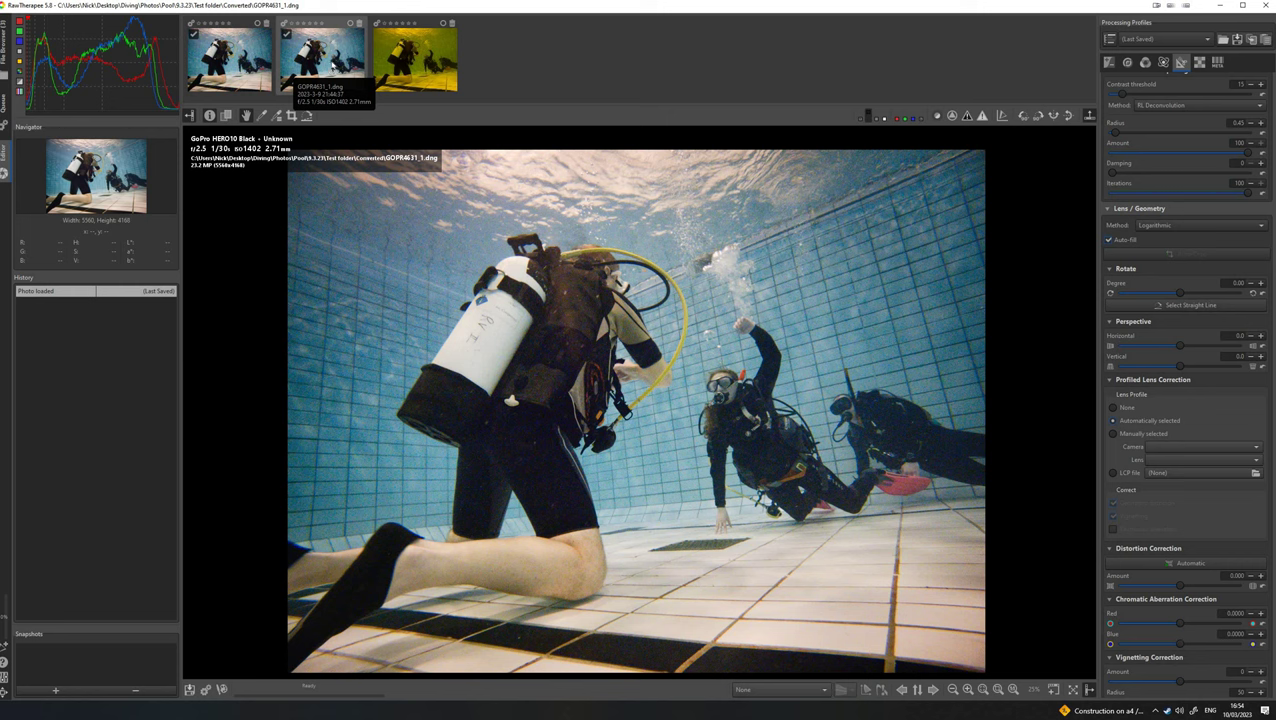
Reset a trial crop to the full photo and set the crop guide to Rule of Thirds.
click(245, 74)
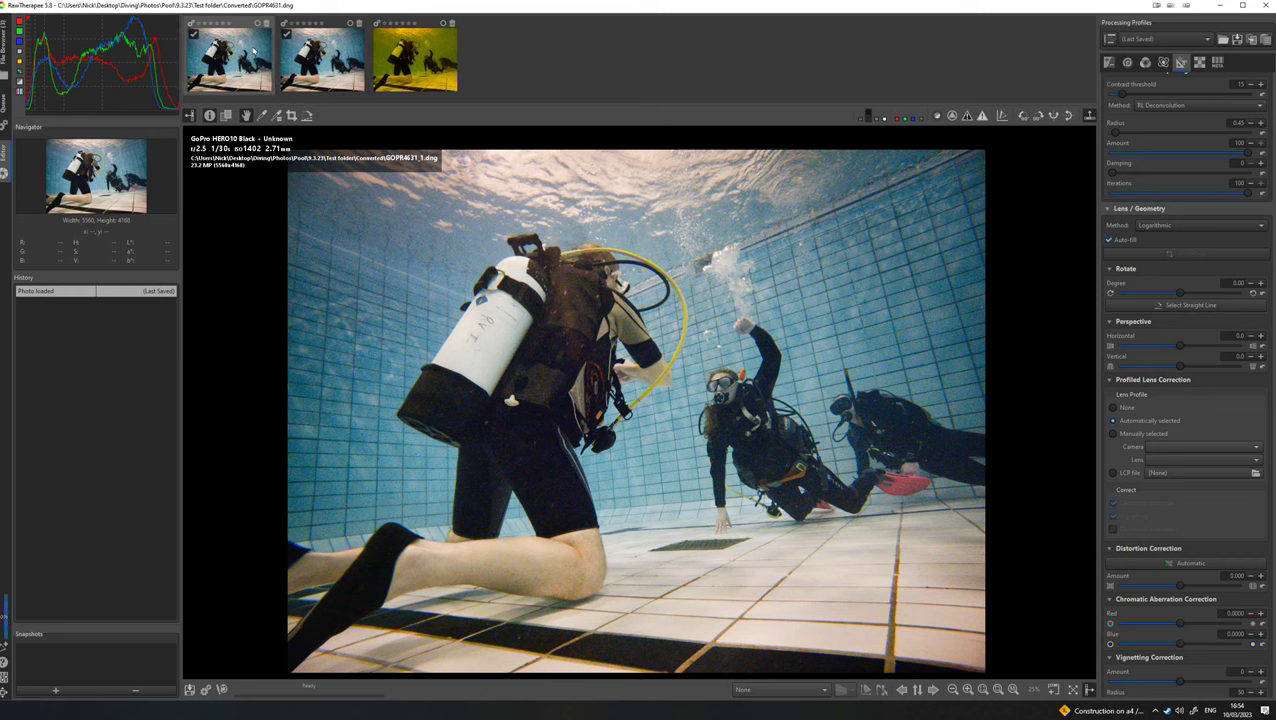
right_click(265, 152)
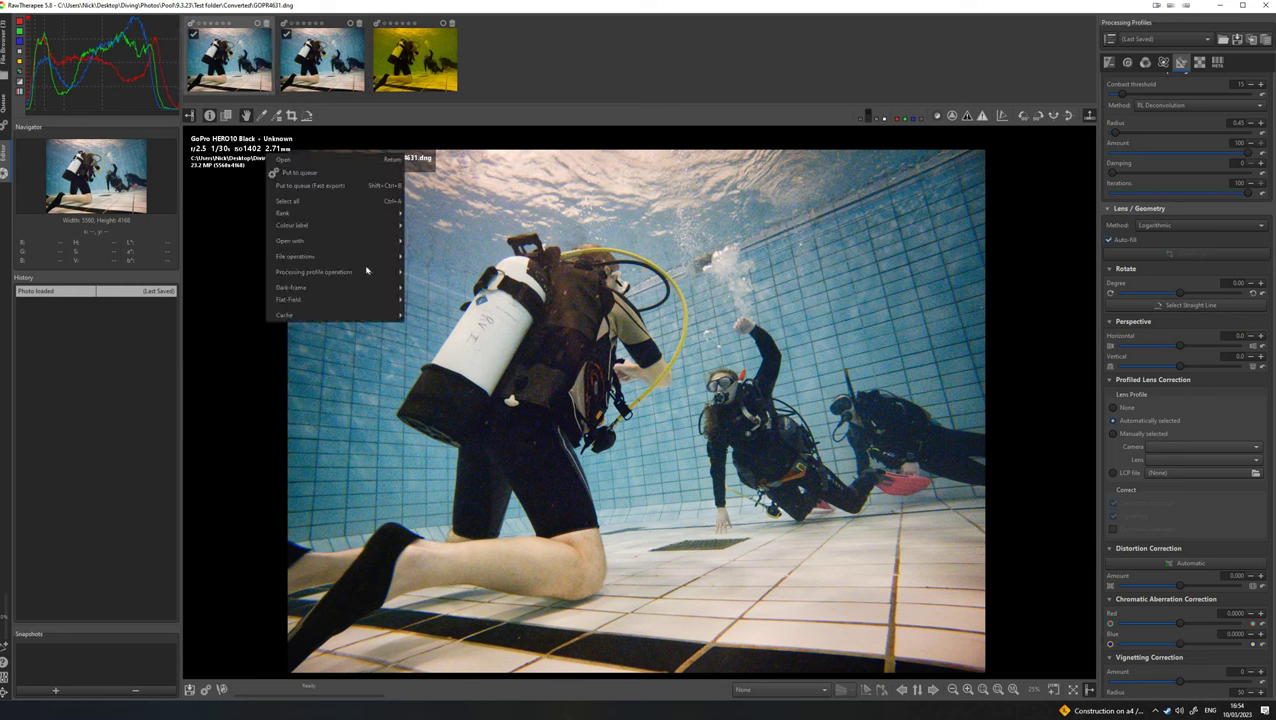
key(Escape)
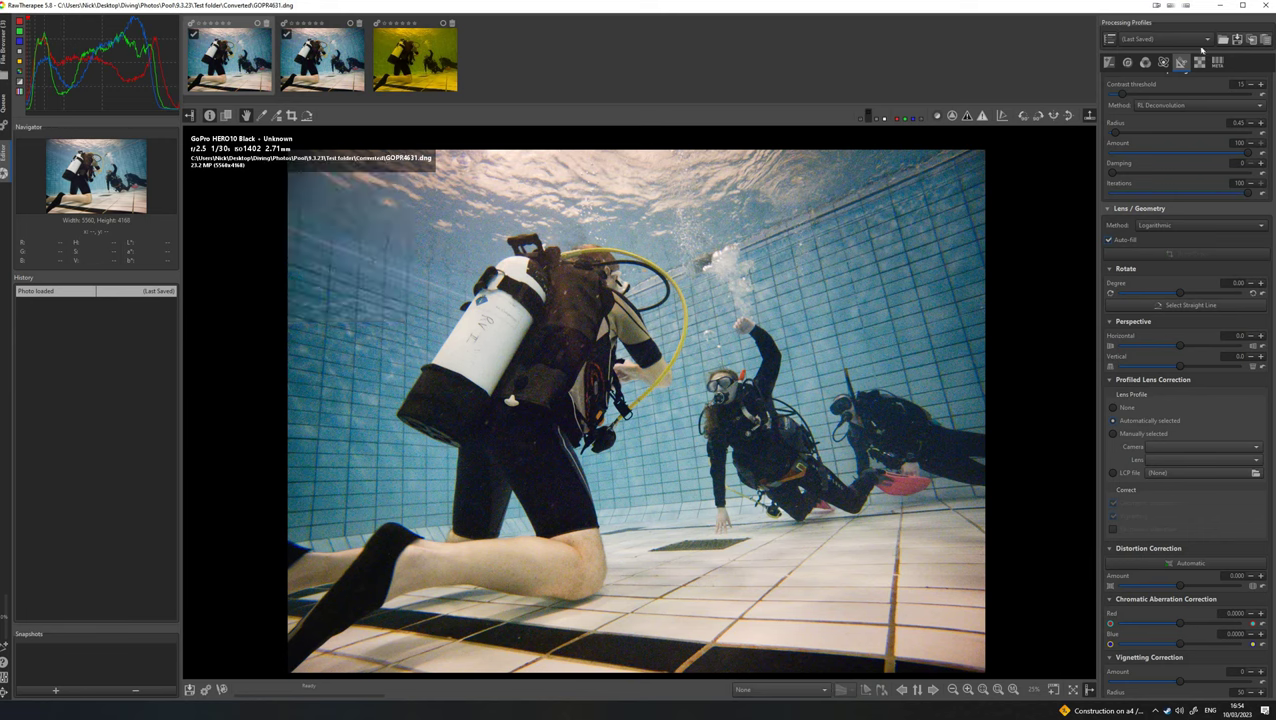
scroll(1164, 130, up, 5)
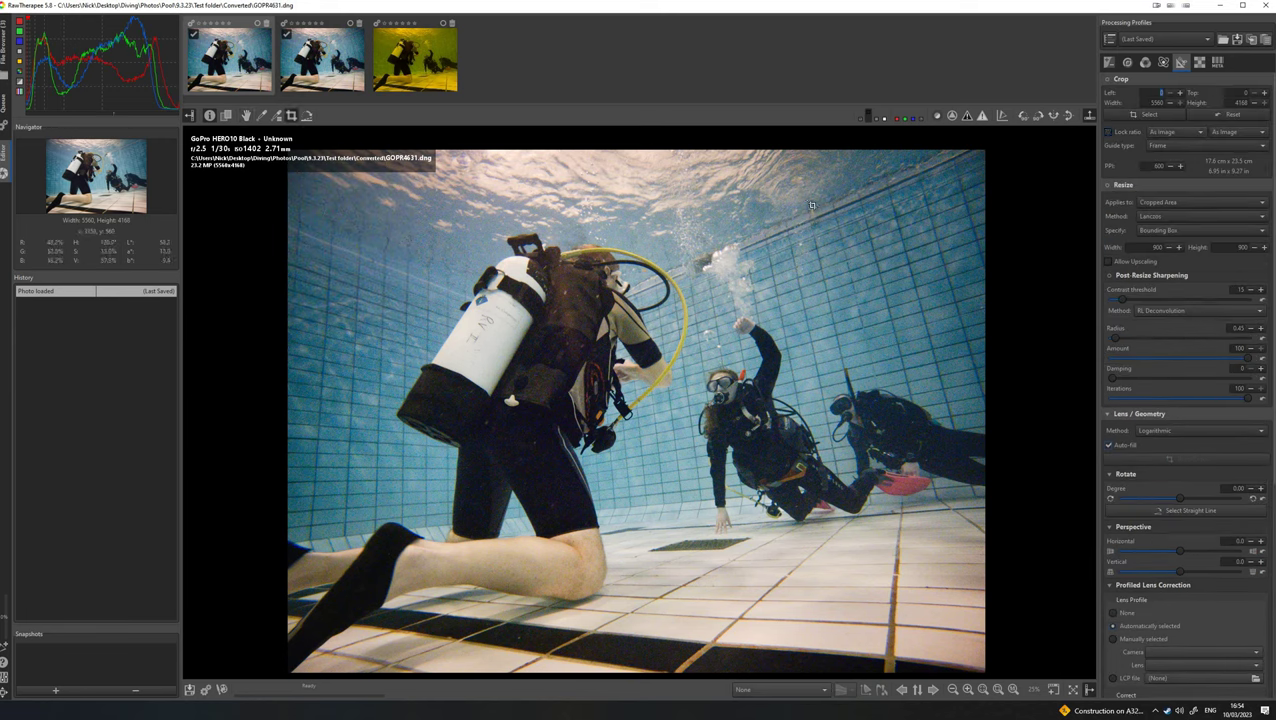
drag(322, 182, 985, 672)
click(1228, 114)
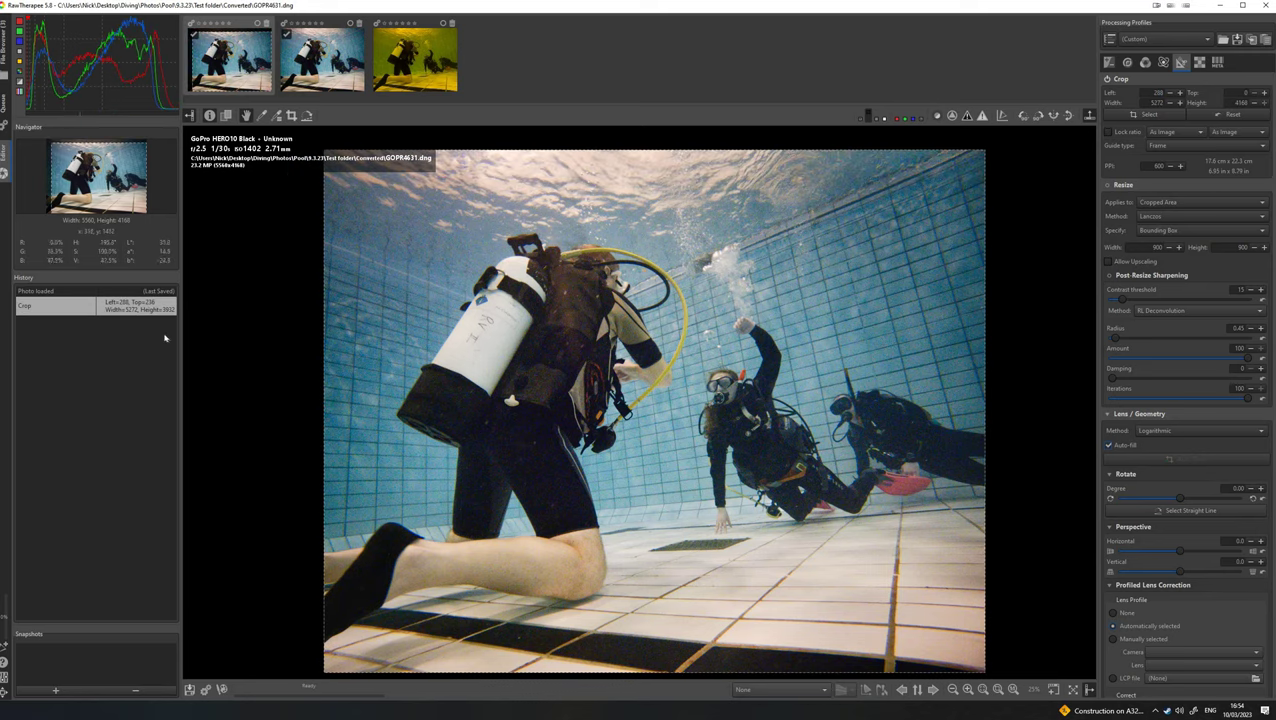
click(1167, 147)
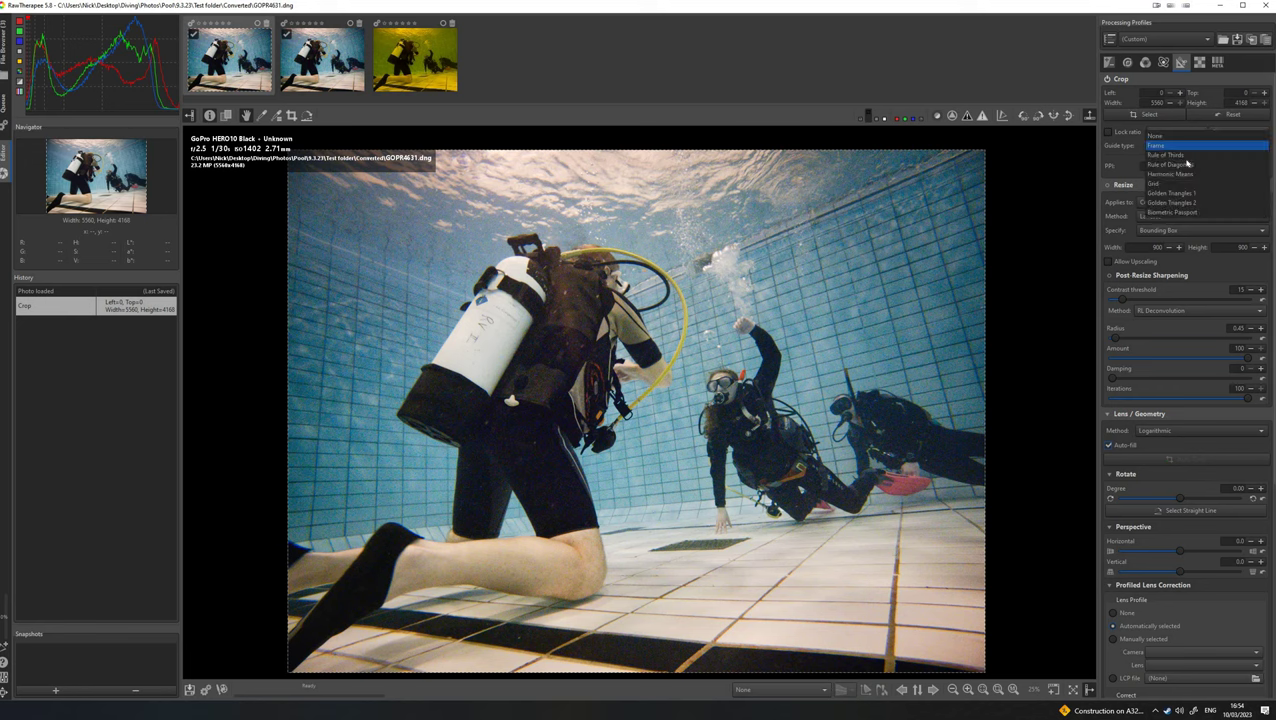
click(1184, 160)
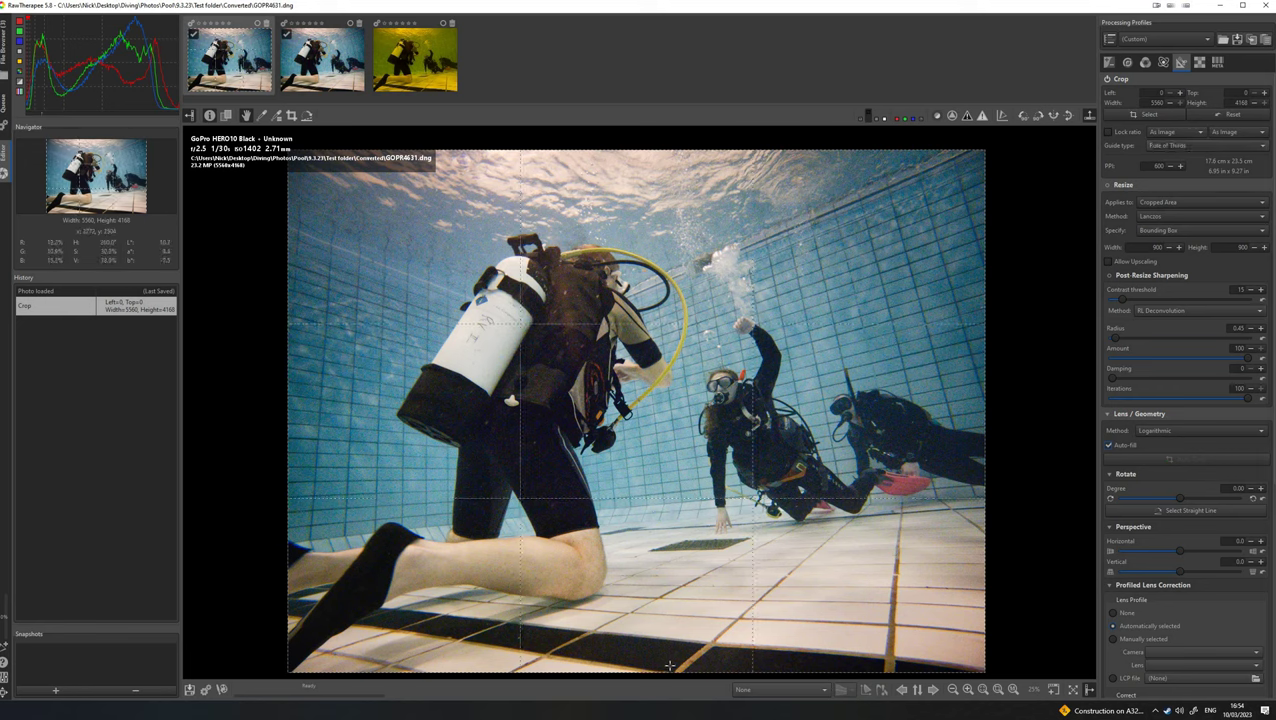
Trim the crop's bottom and left edges to Left 696, Width 4864, Height 3832.
drag(667, 597, 667, 630)
drag(287, 215, 364, 215)
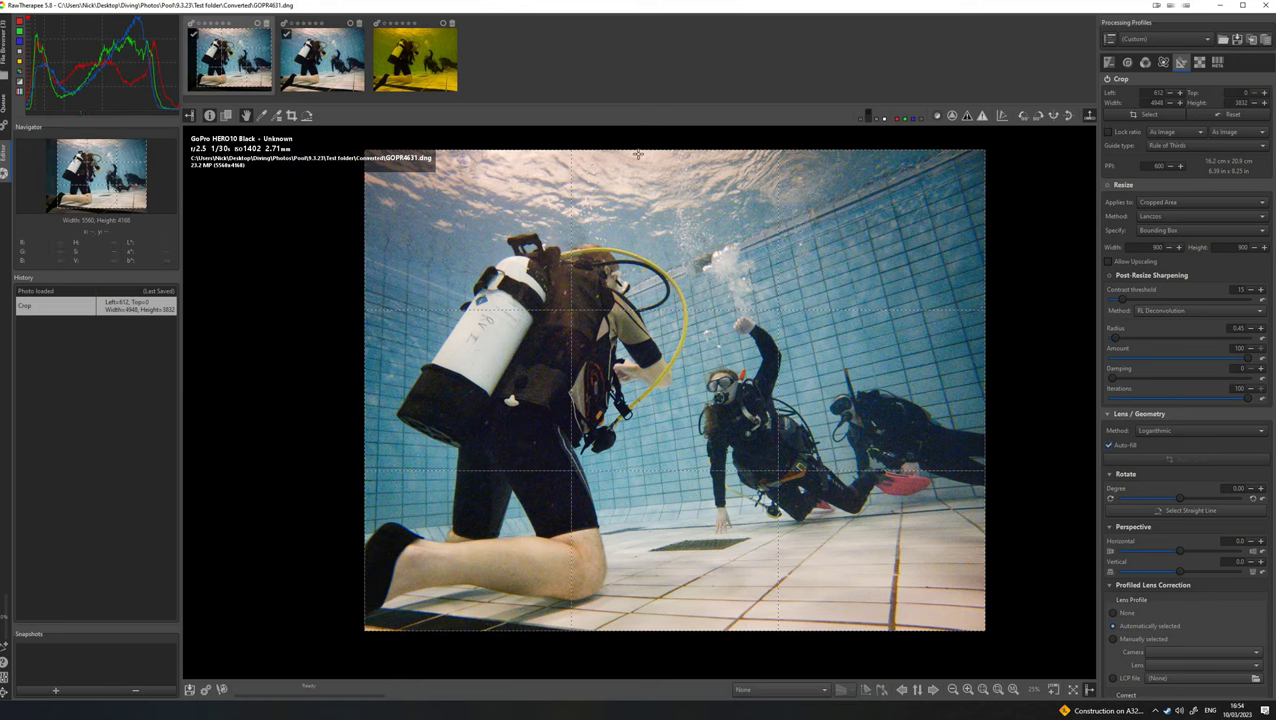
click(368, 212)
drag(368, 212, 375, 211)
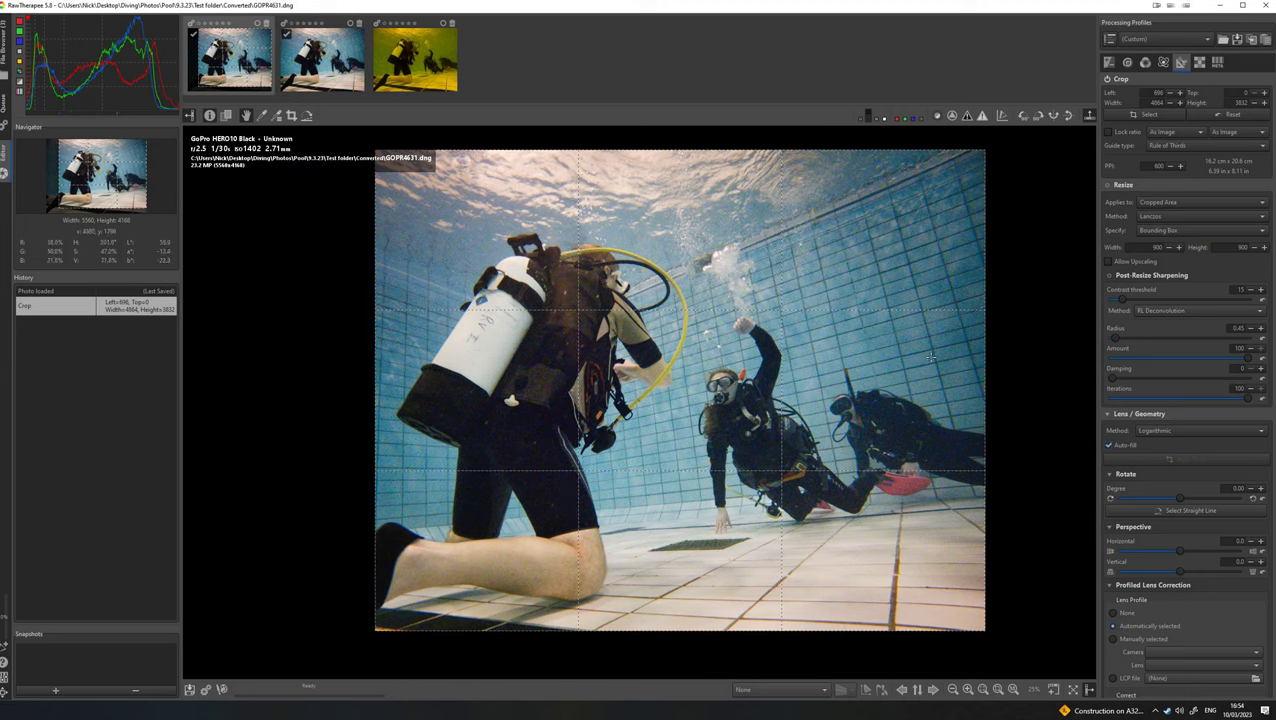
Straighten the photo to -8.91° along a drawn line and enlarge the crop to 5224 × 3956.
scroll(1177, 440, down, 1)
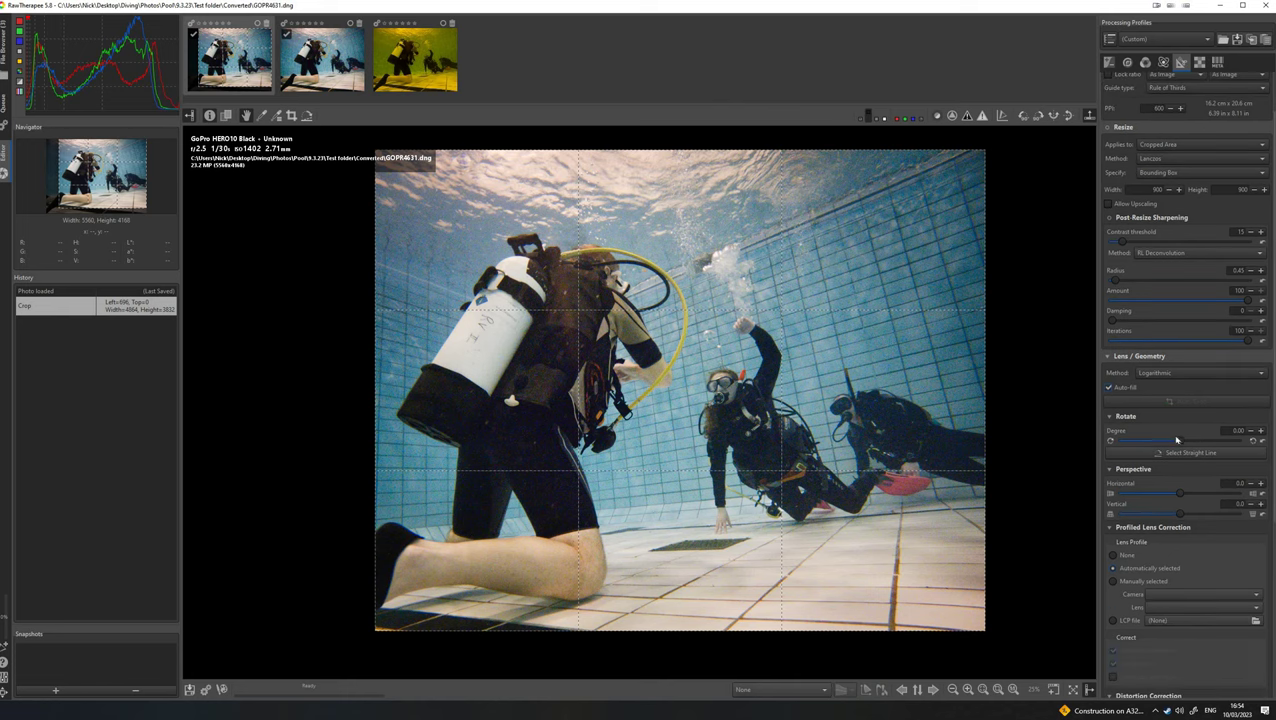
drag(1177, 441, 1162, 441)
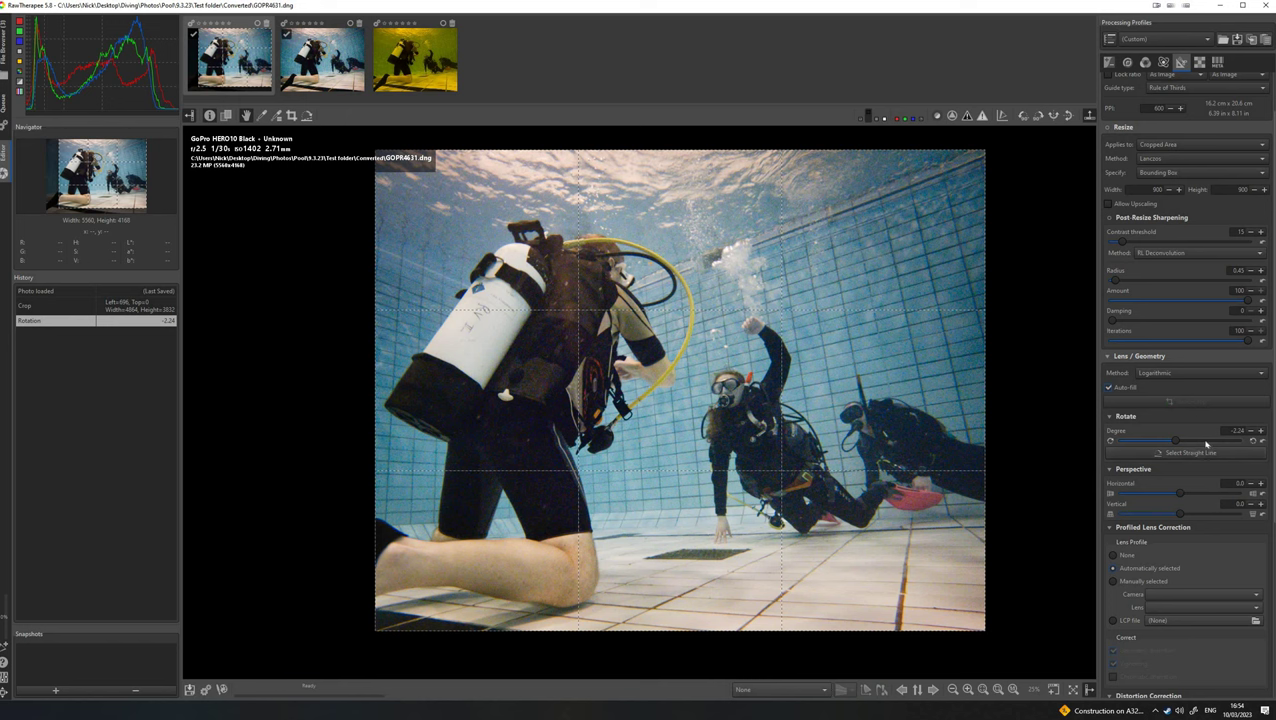
click(1188, 454)
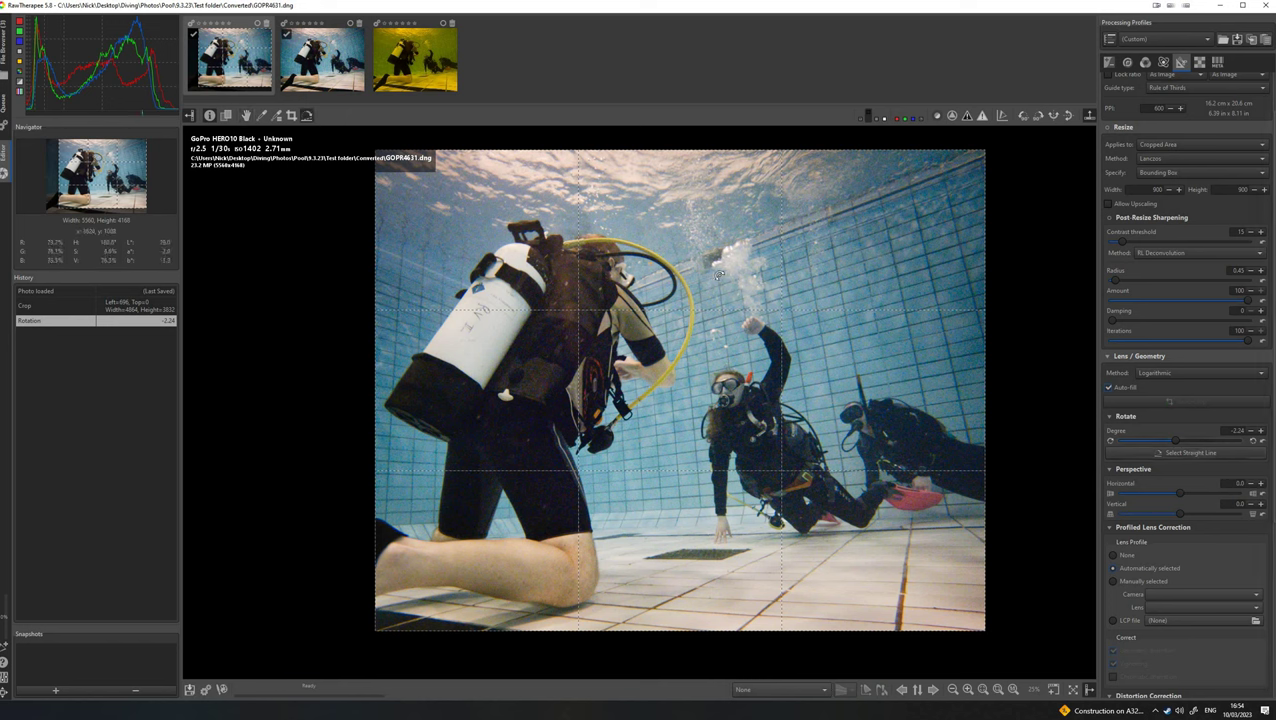
drag(744, 492, 741, 388)
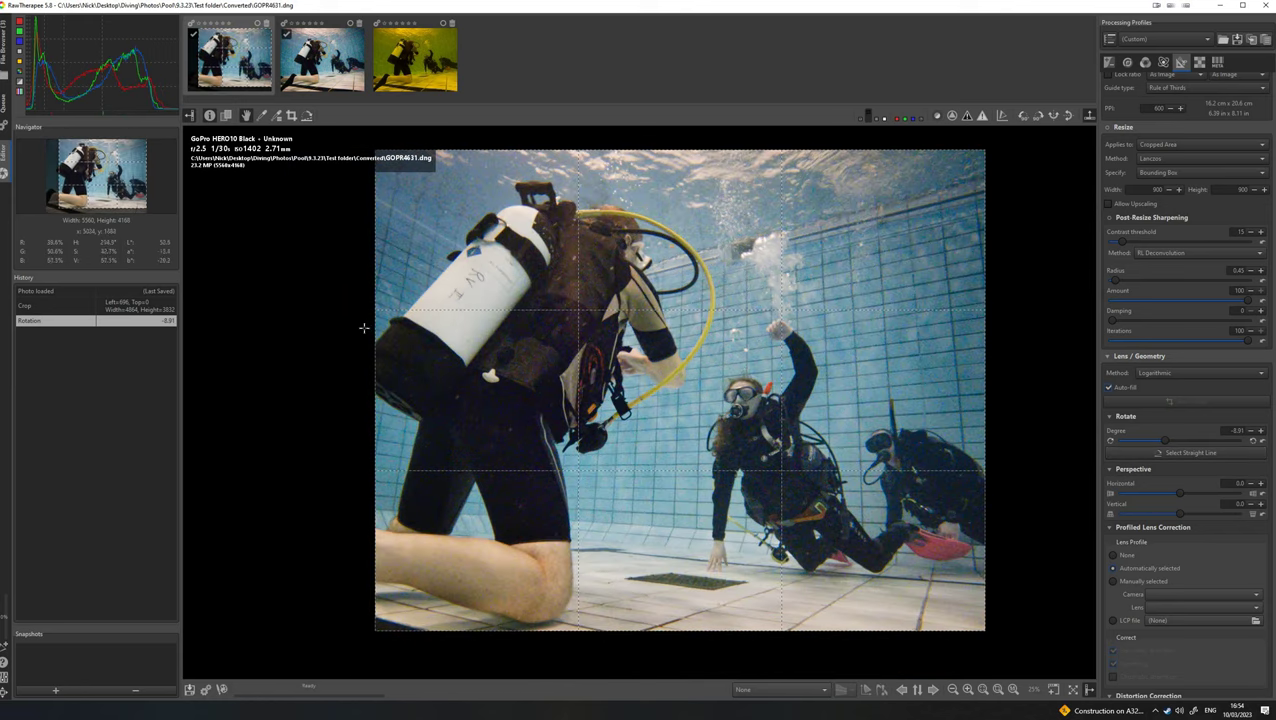
drag(370, 286, 330, 286)
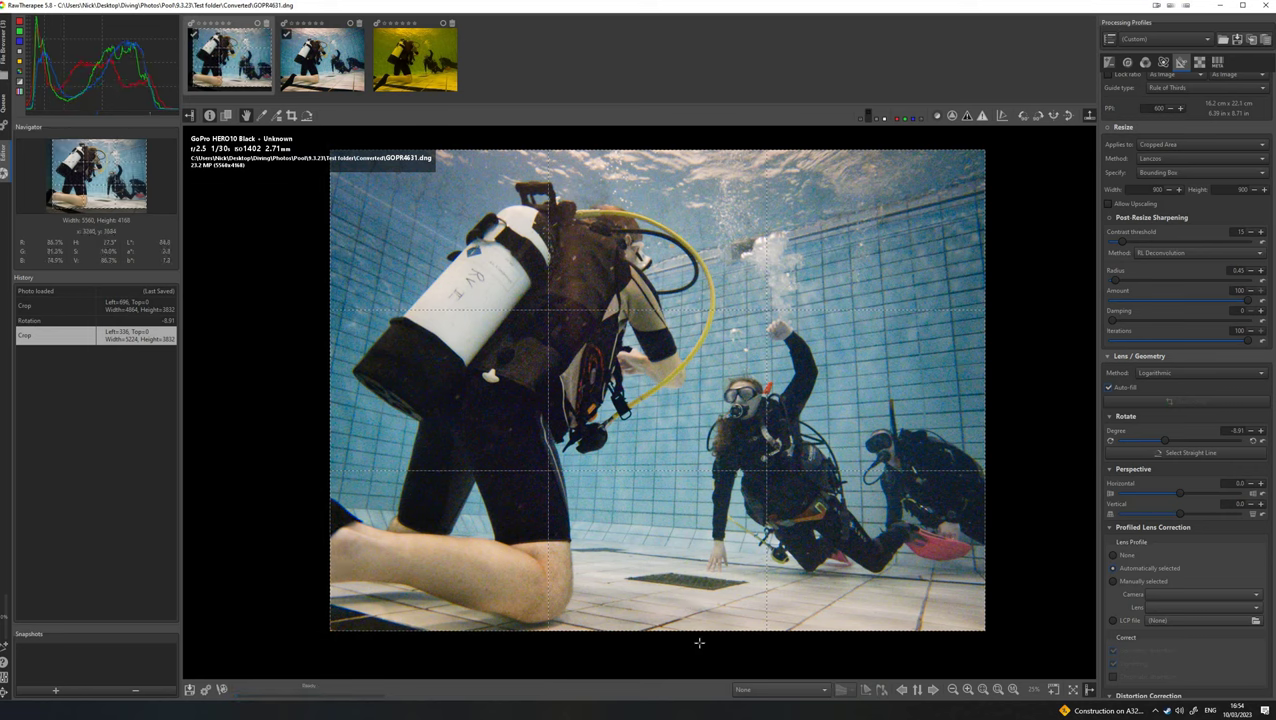
drag(698, 634, 698, 646)
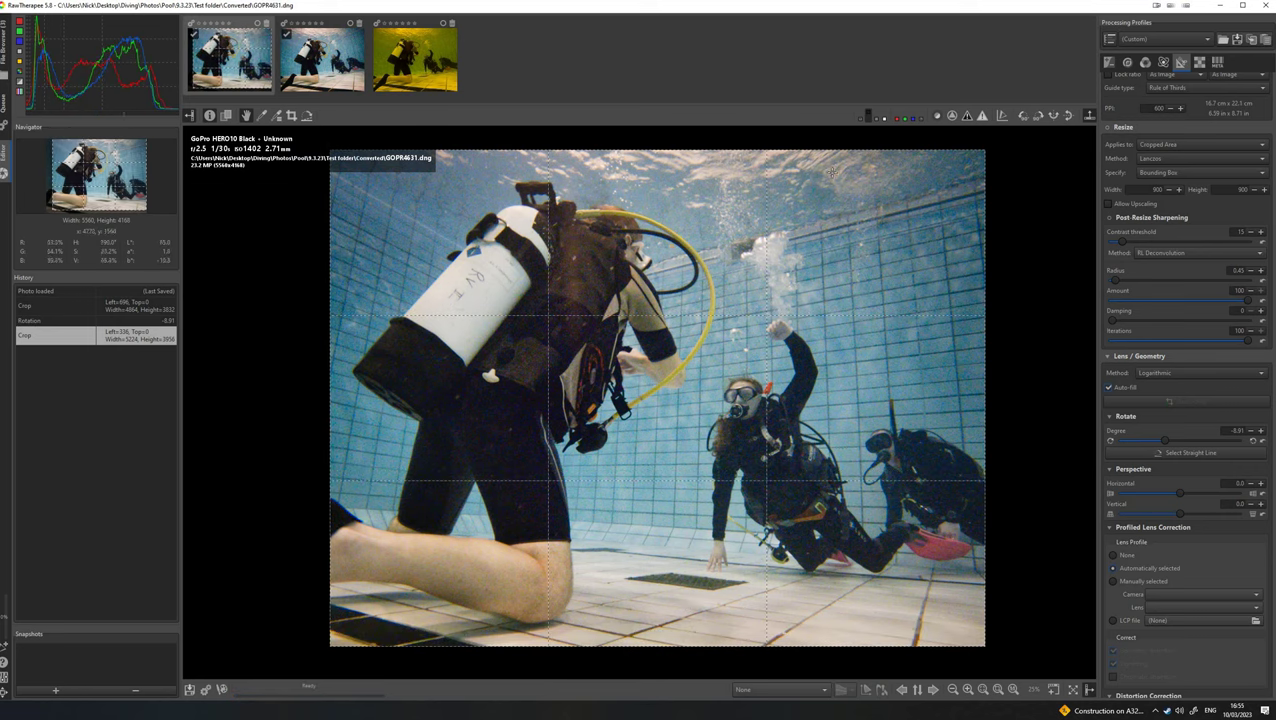
Save the photo as JPEG GOPR4631.jpg in a new 'Edited' folder inside Test folder.
click(189, 690)
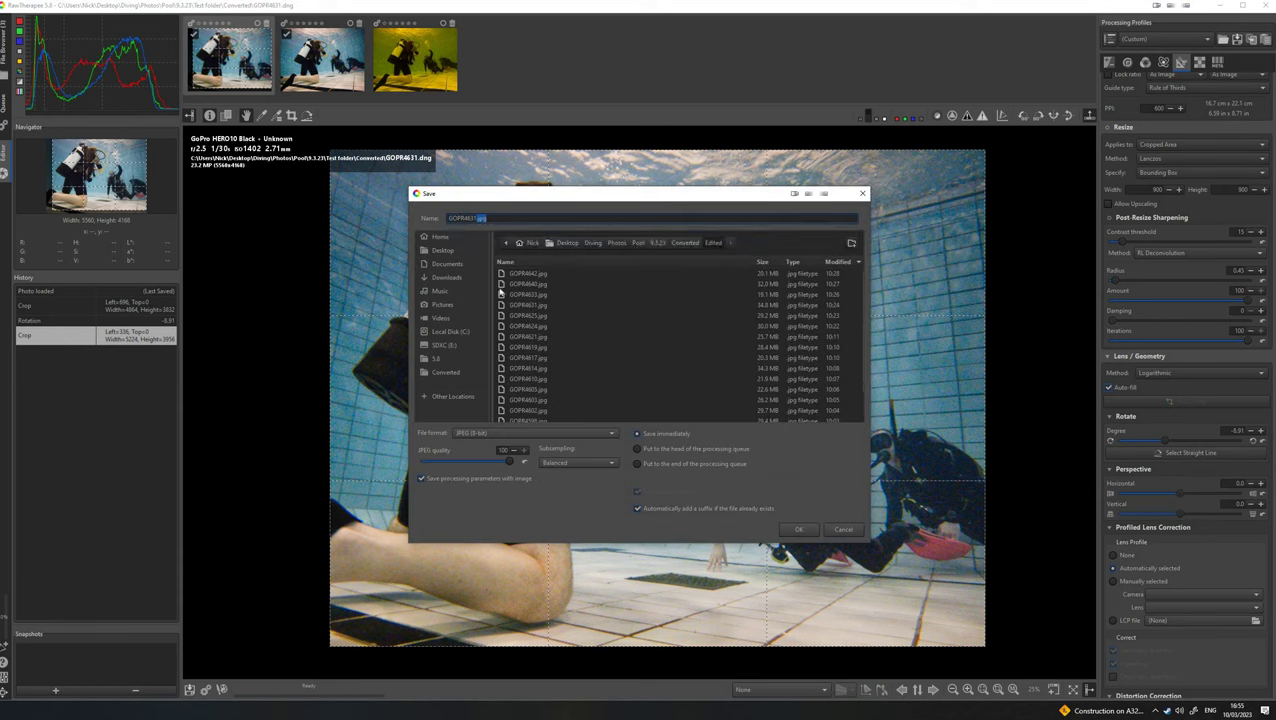
click(657, 242)
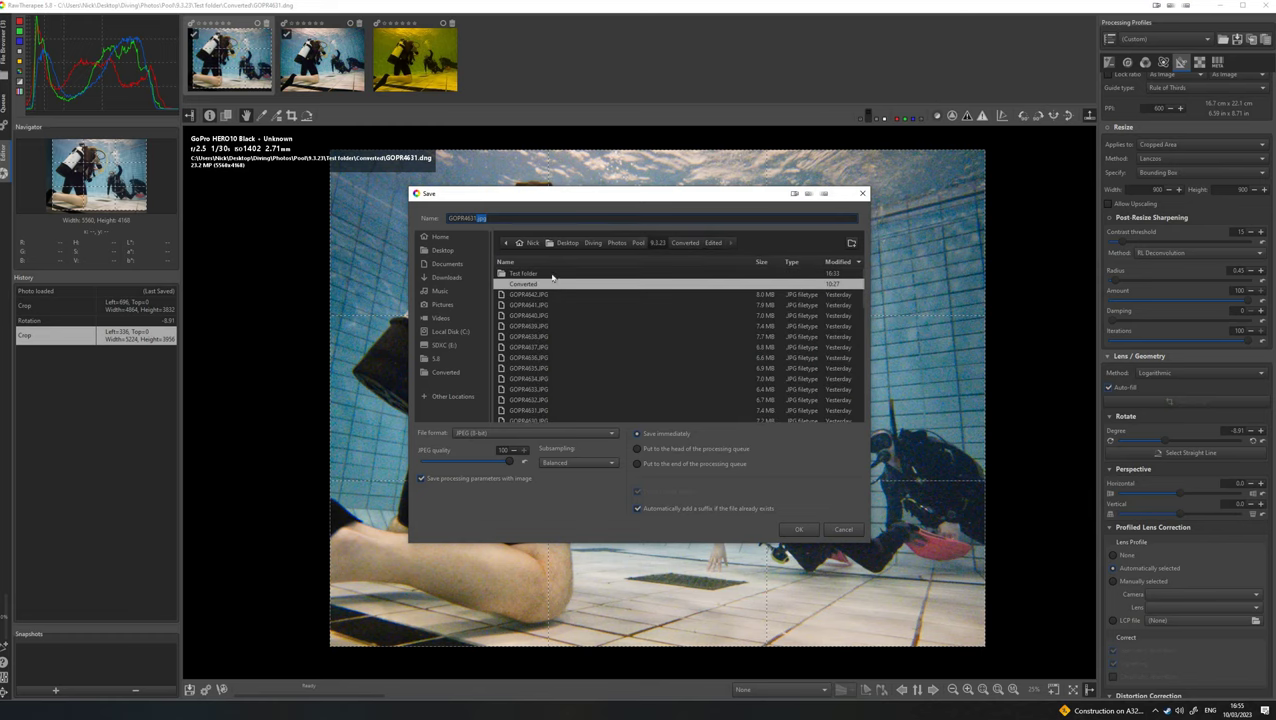
double_click(530, 274)
right_click(577, 411)
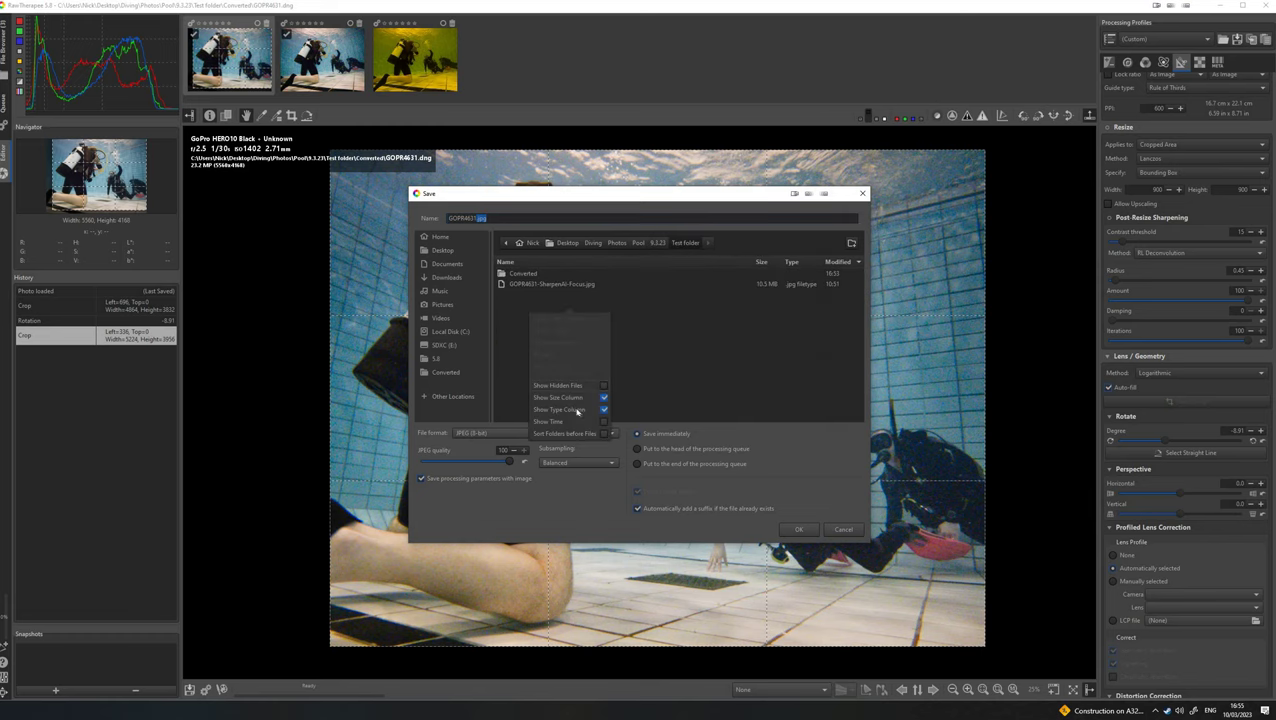
key(Escape)
click(851, 243)
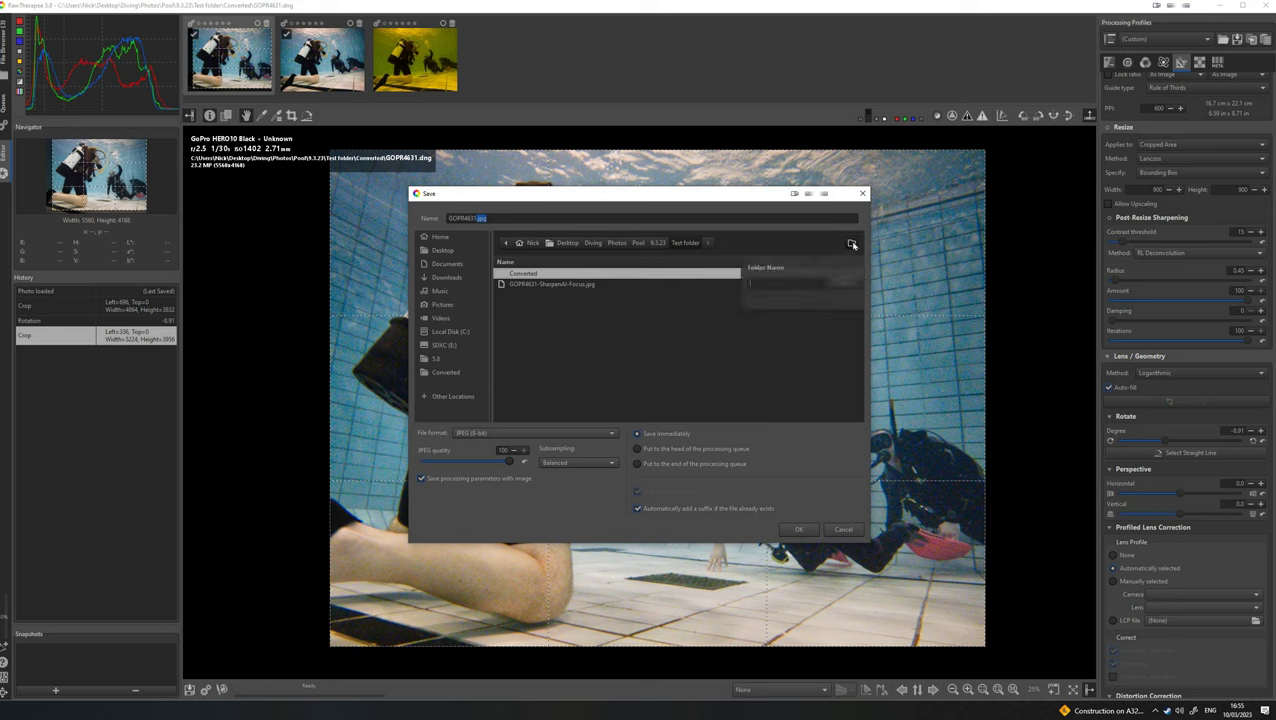
text(Edited)
key(Return)
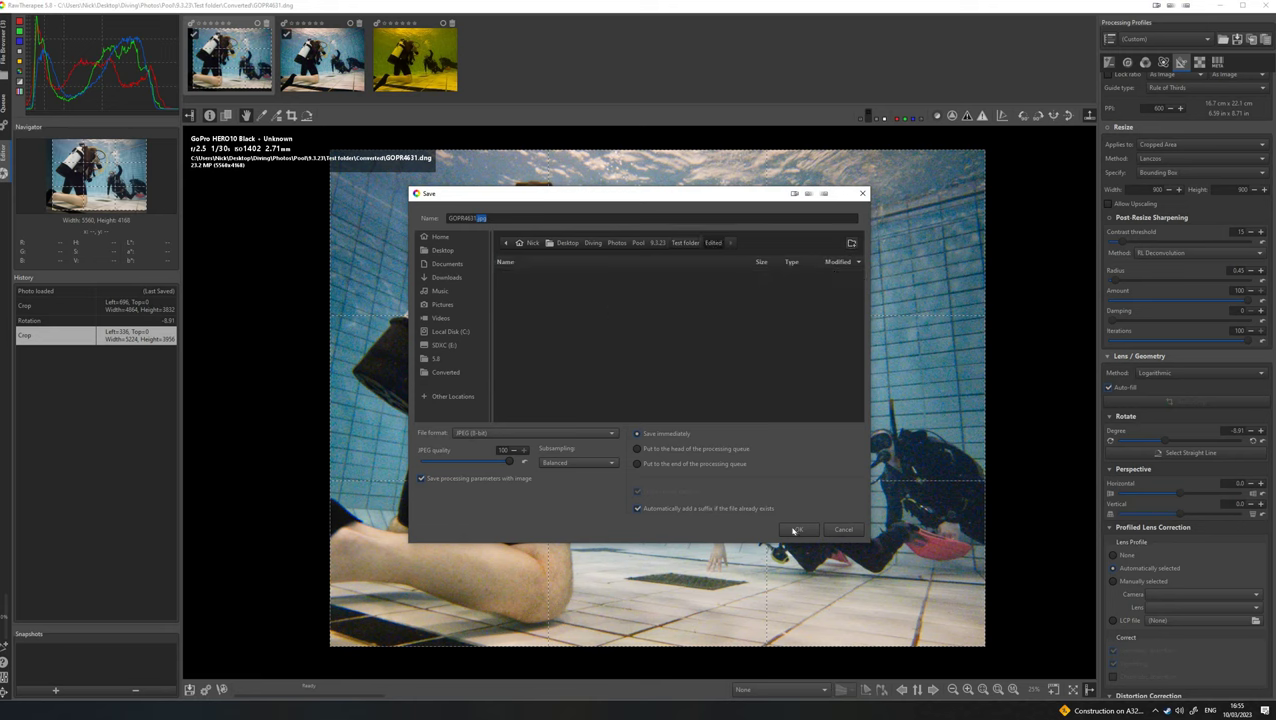
click(793, 530)
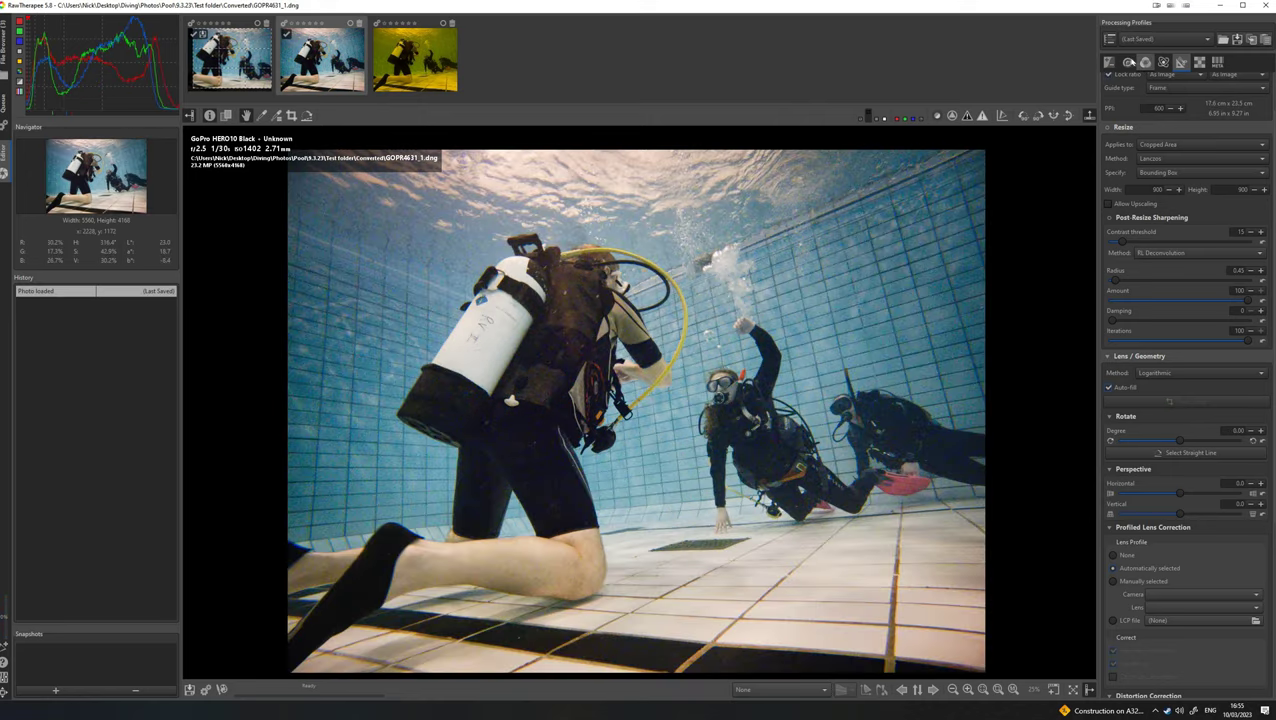
Review GOPR4631_1's Detail and Exposure settings, scrolling the Detail panel up to Sharpening.
click(1127, 62)
scroll(1141, 560, down, 10)
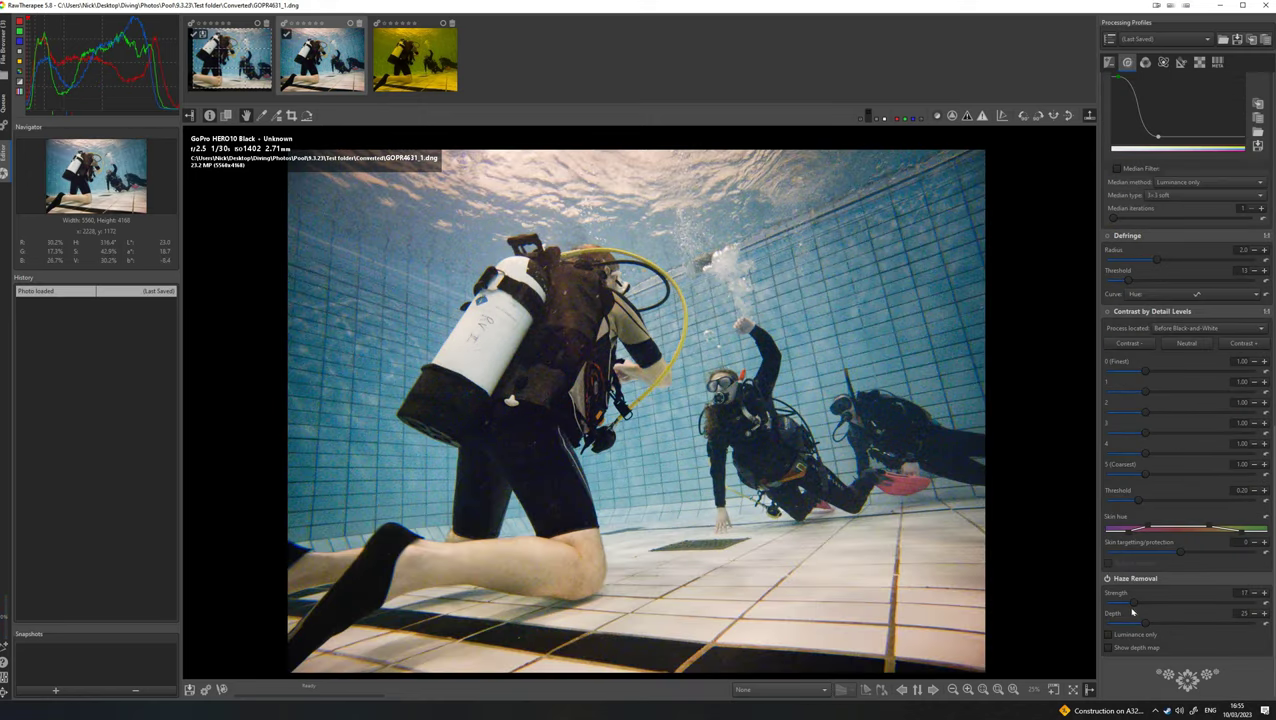
click(1109, 62)
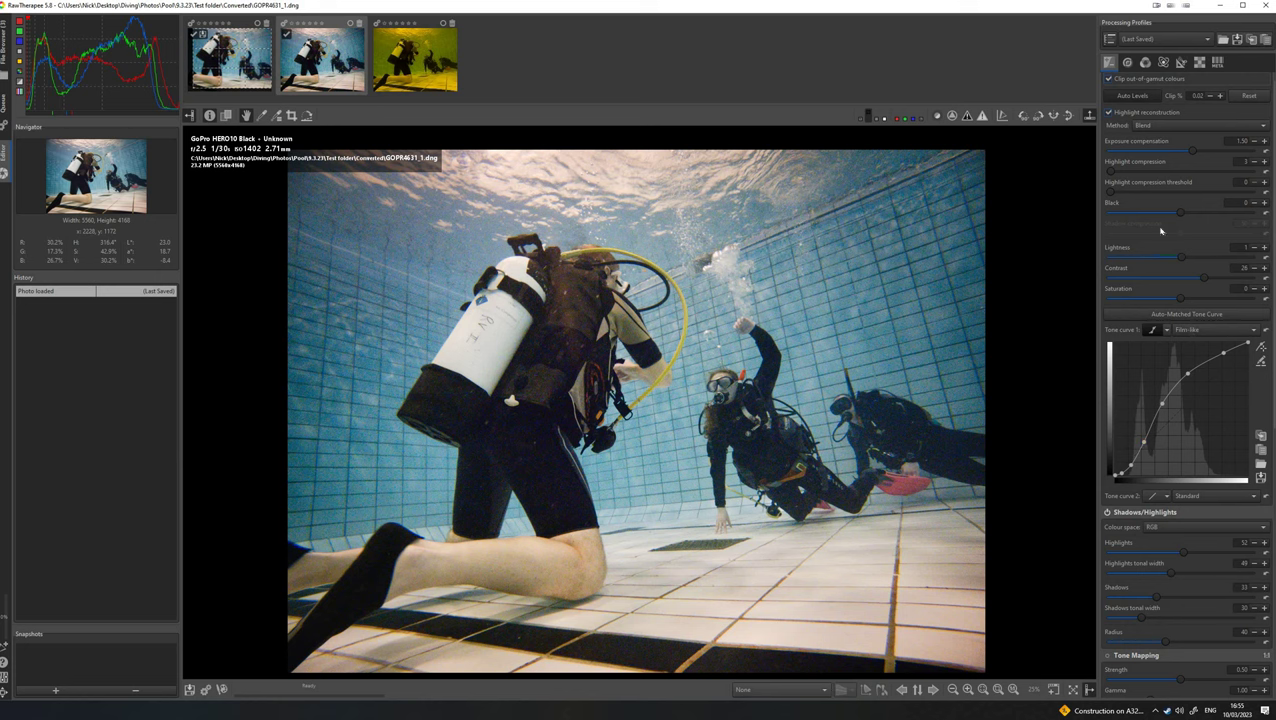
scroll(1188, 231, up, 1)
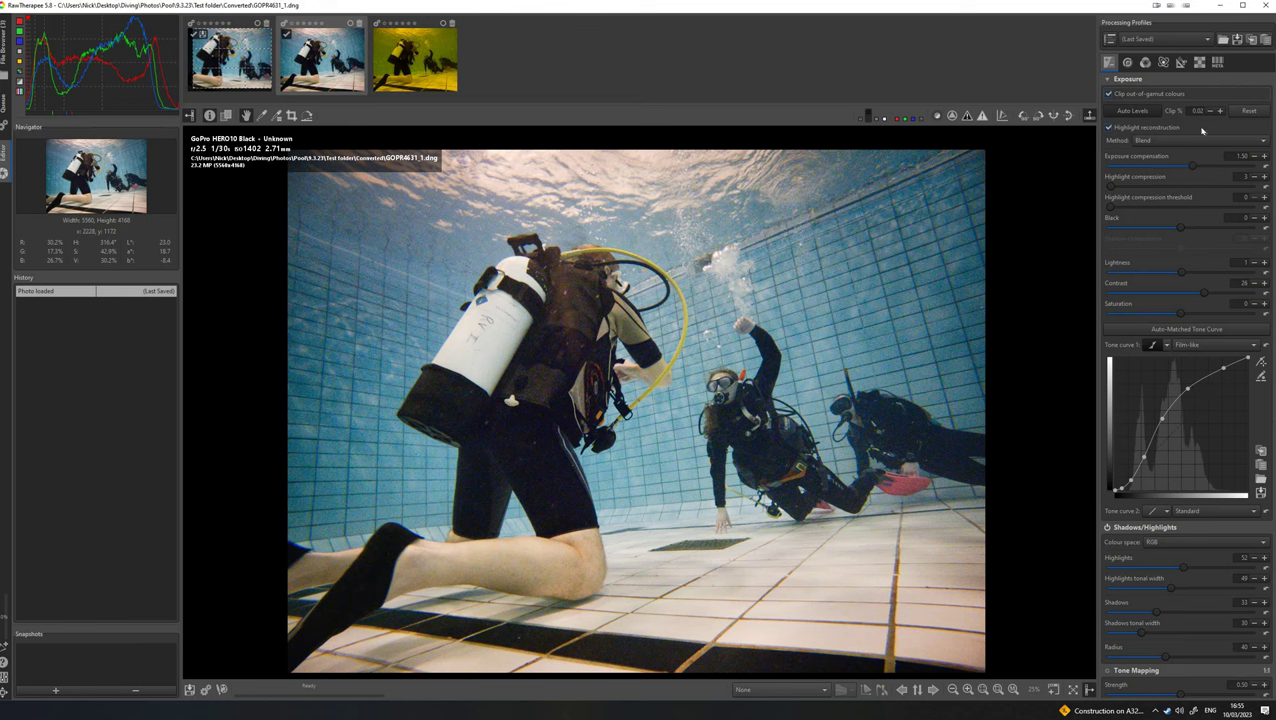
click(1127, 62)
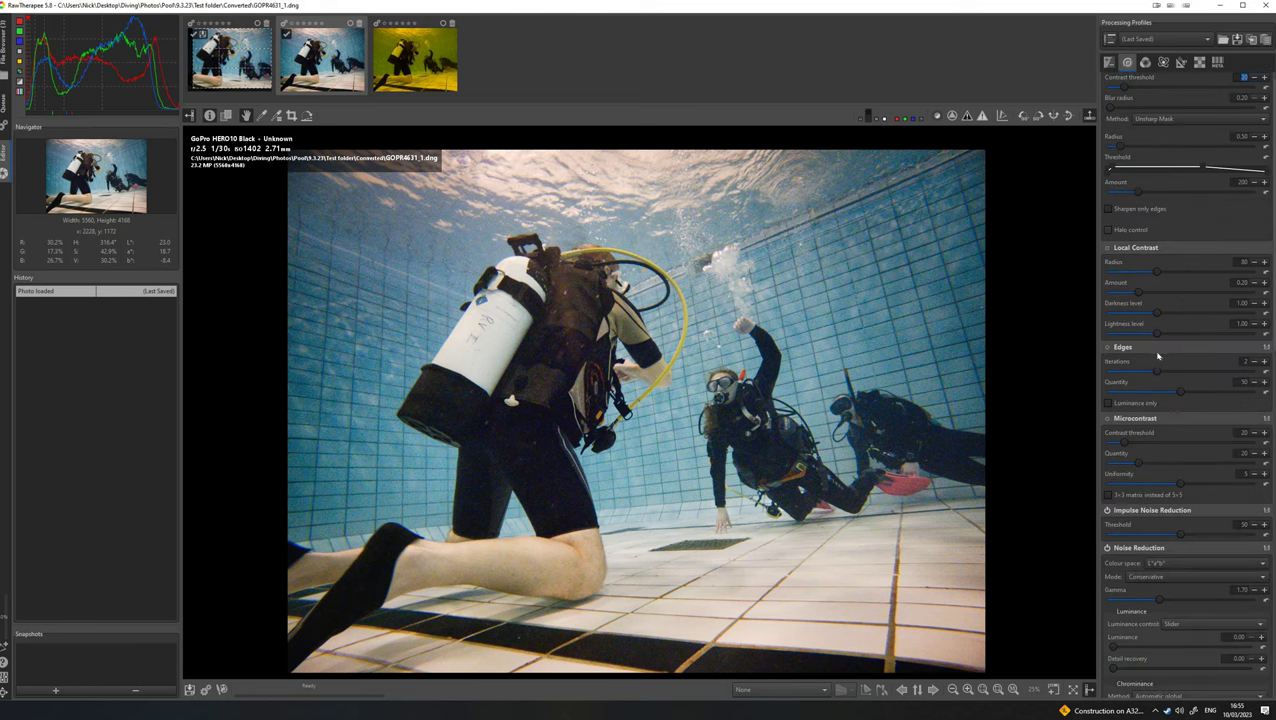
scroll(1150, 320, down, 5)
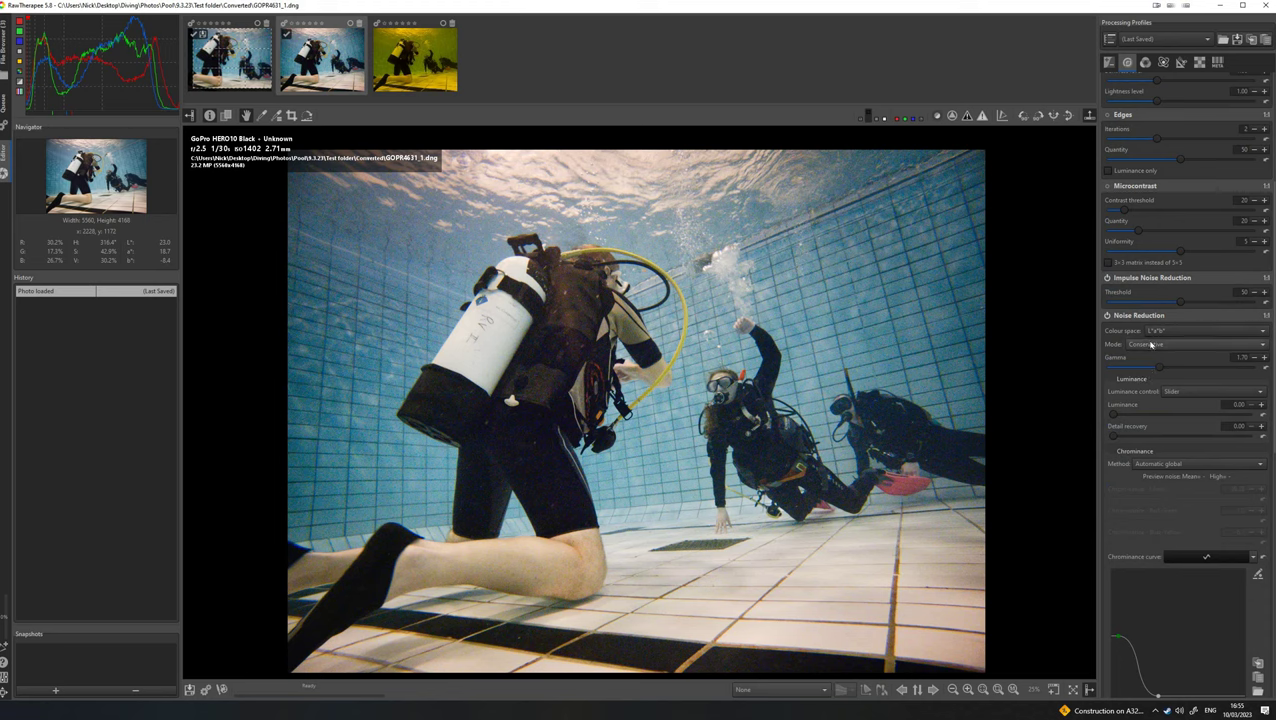
scroll(1150, 340, up, 4)
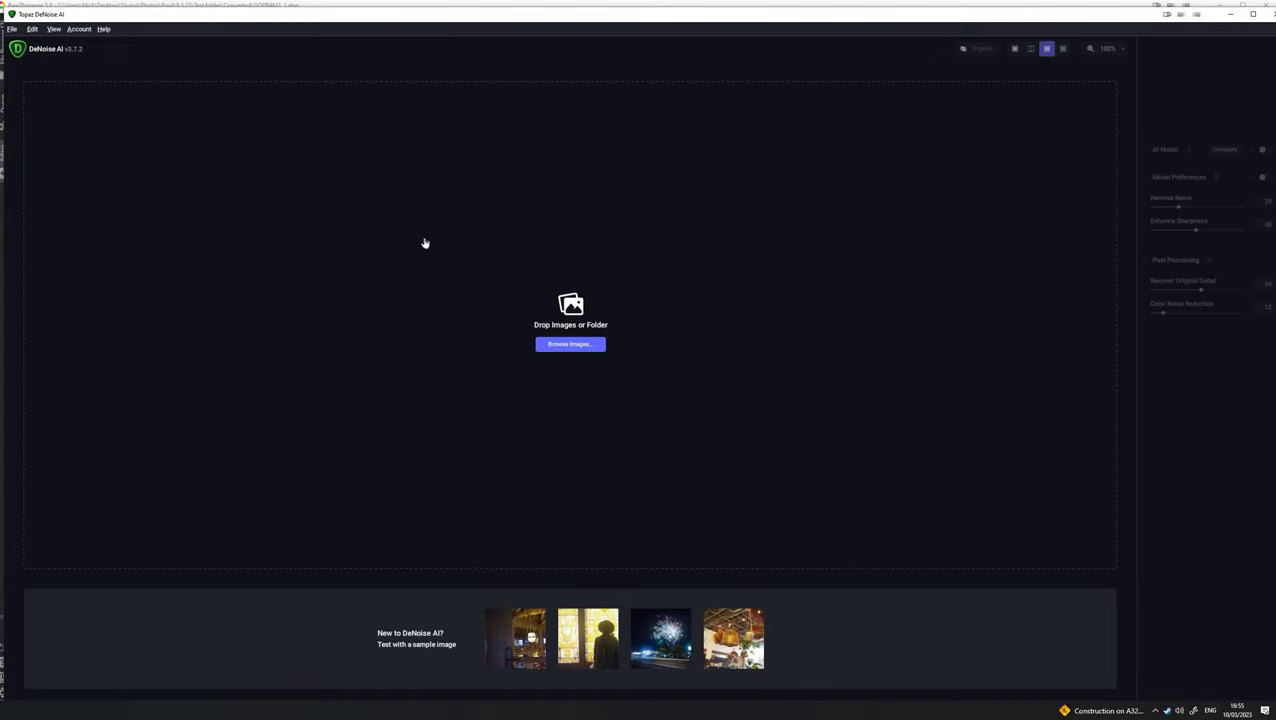
click(582, 346)
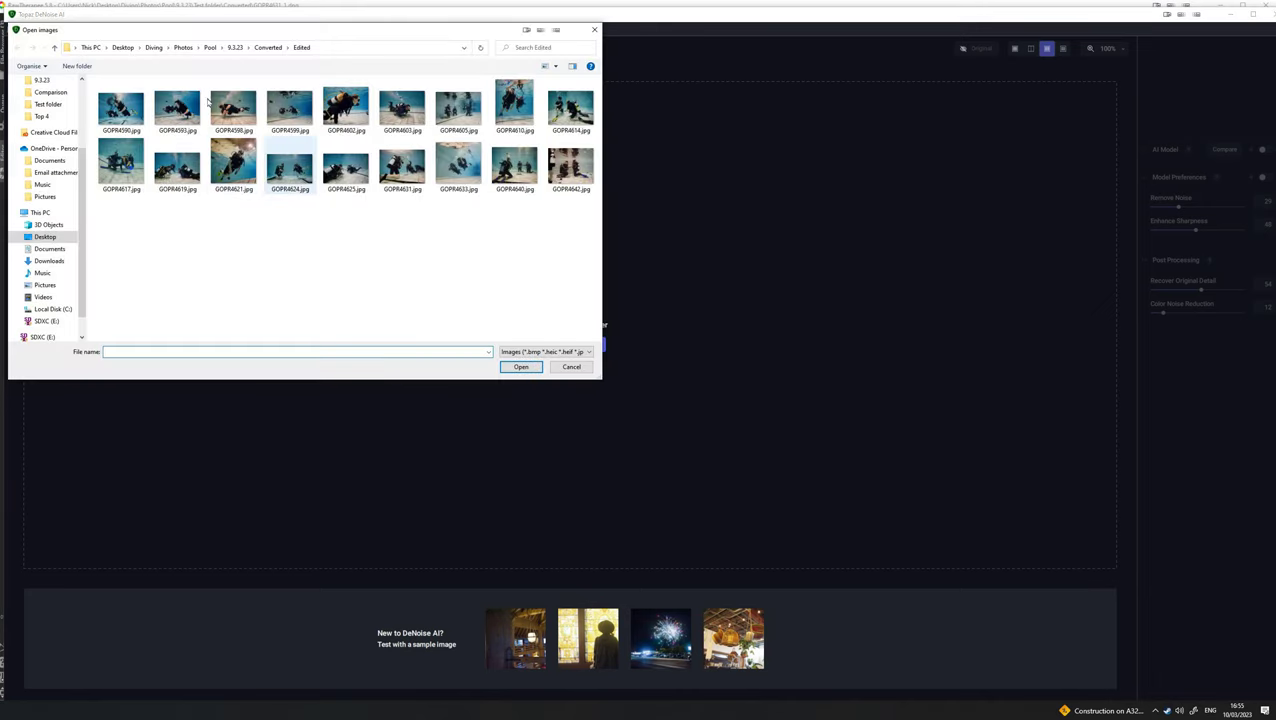
click(573, 367)
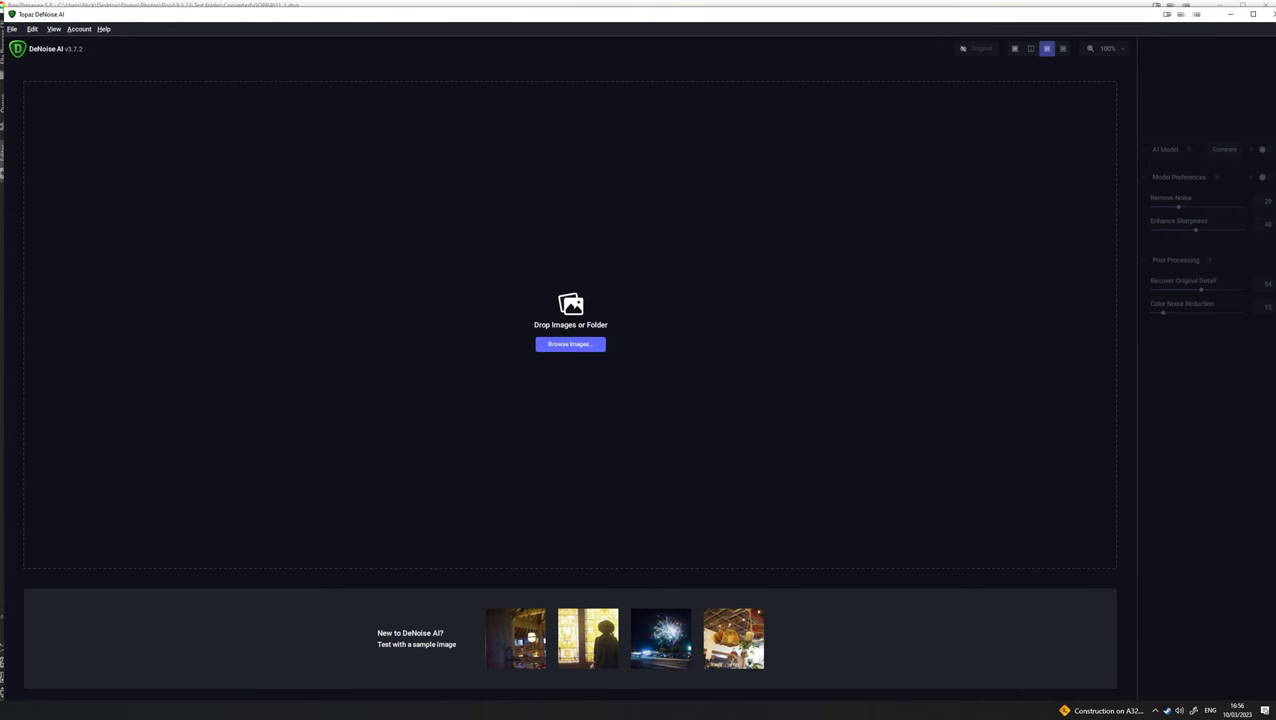
click(1267, 15)
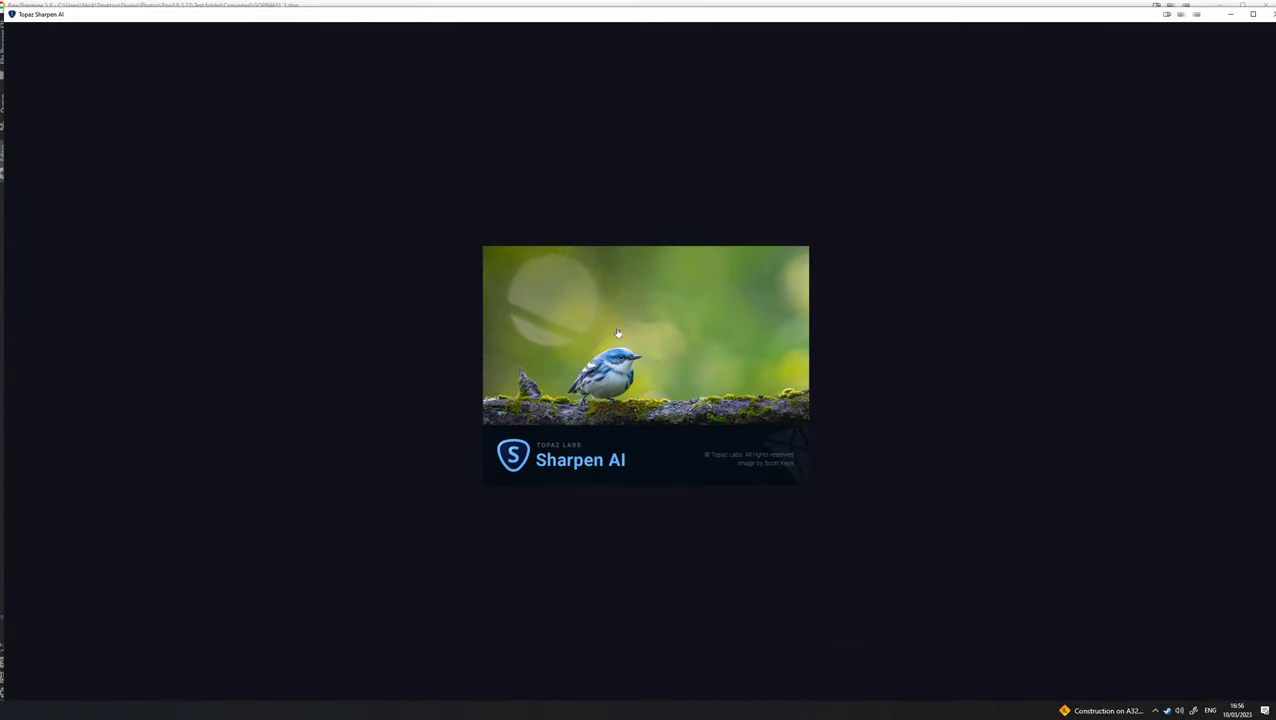
In Sharpen AI's file browser, navigate to the Test folder's Edited folder.
click(565, 343)
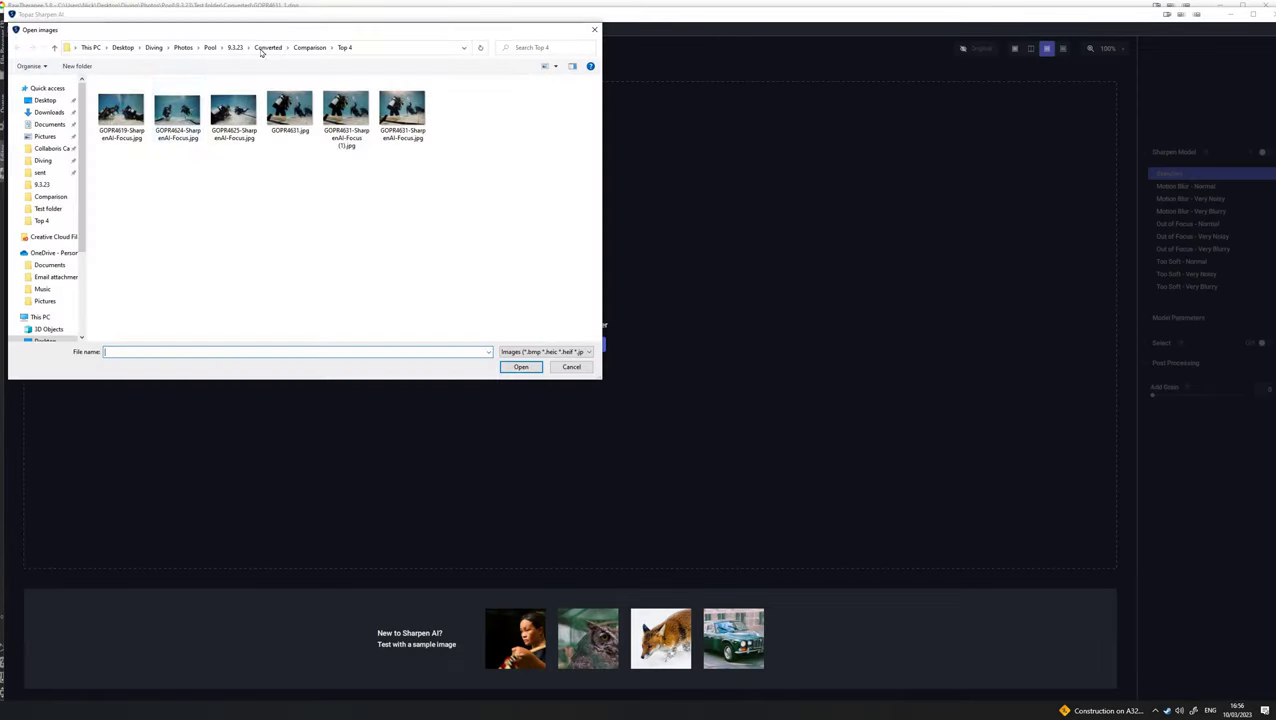
click(235, 47)
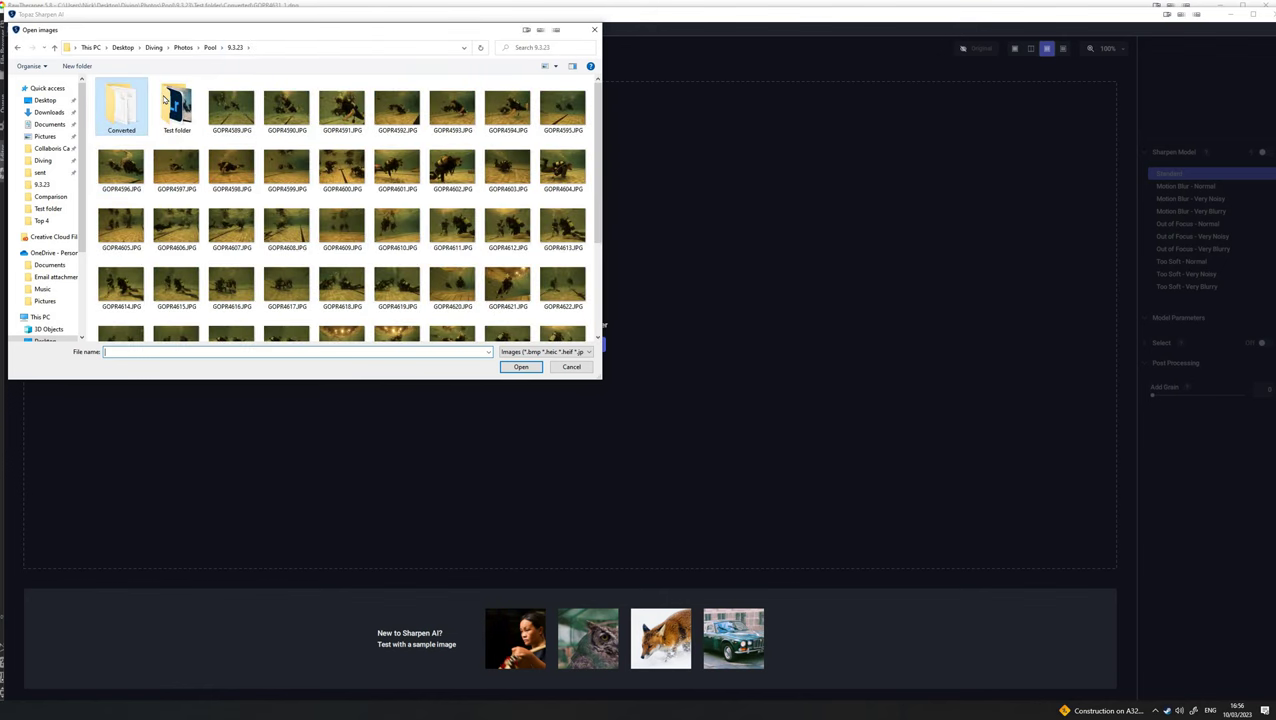
double_click(170, 104)
double_click(118, 106)
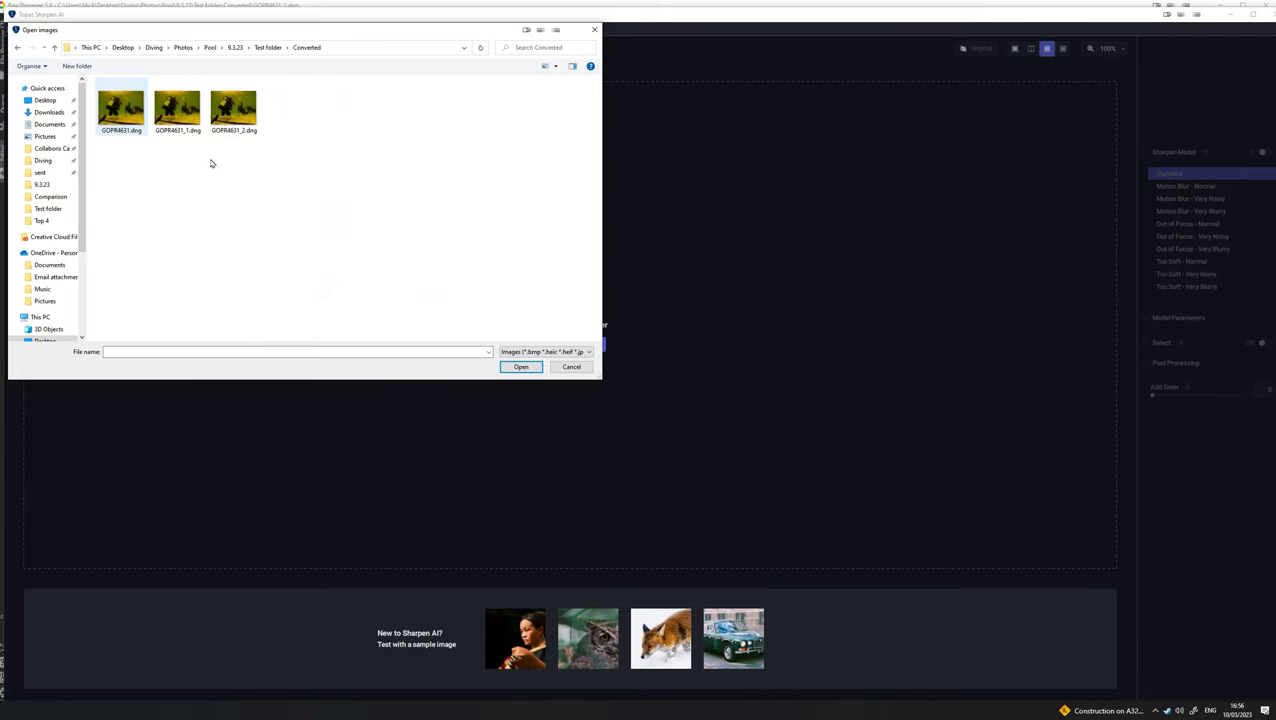
key(alt+Up)
double_click(177, 106)
Copy and paste GOPR4631.jpg within Edited, then open it for sharpening.
click(120, 106)
right_click(126, 107)
click(56, 336)
right_click(102, 174)
click(237, 226)
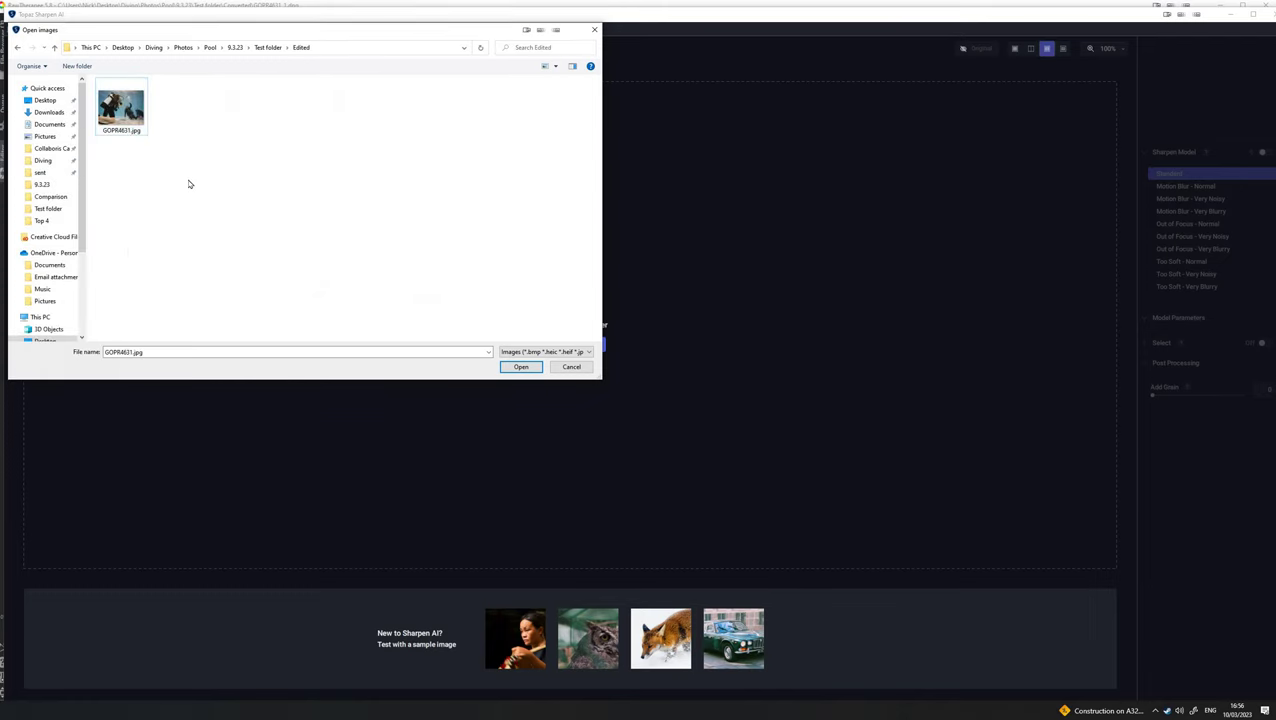
key(ctrl+v)
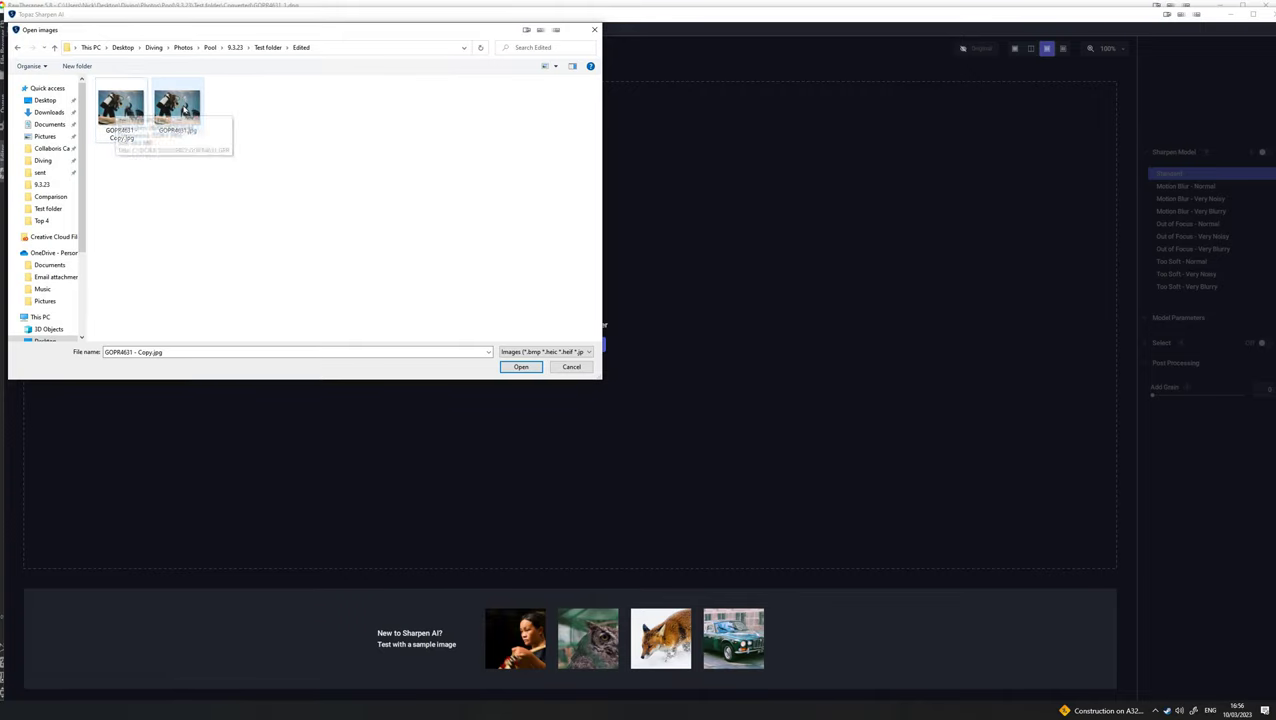
key(Return)
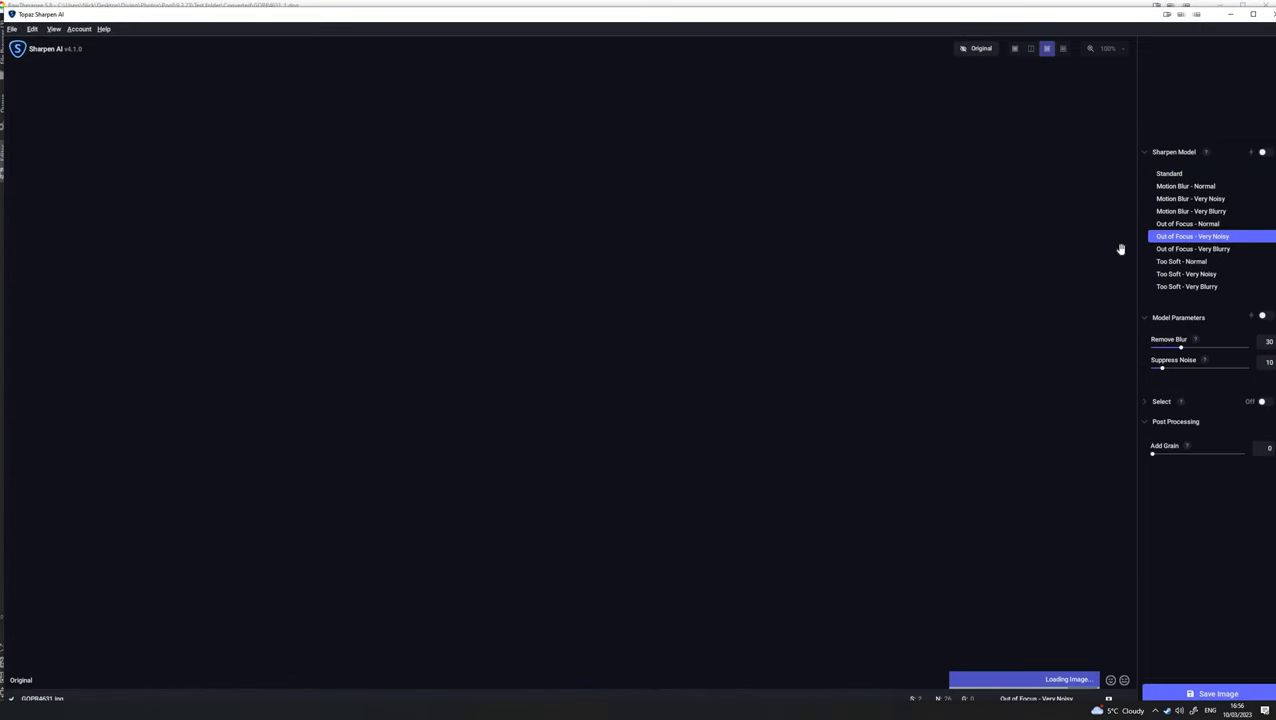
Zoom out to review the Out of Focus - Very Noisy result, then bring up the save options.
scroll(700, 328, down, 5)
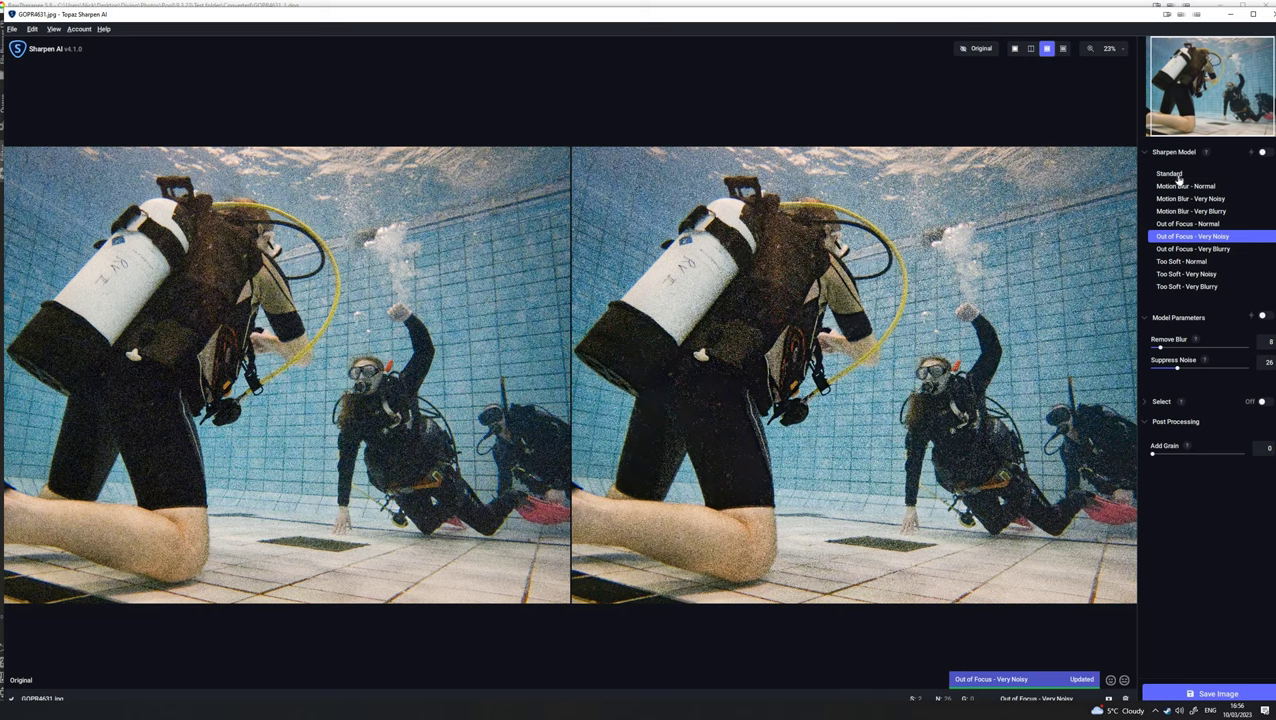
key(ctrl+s)
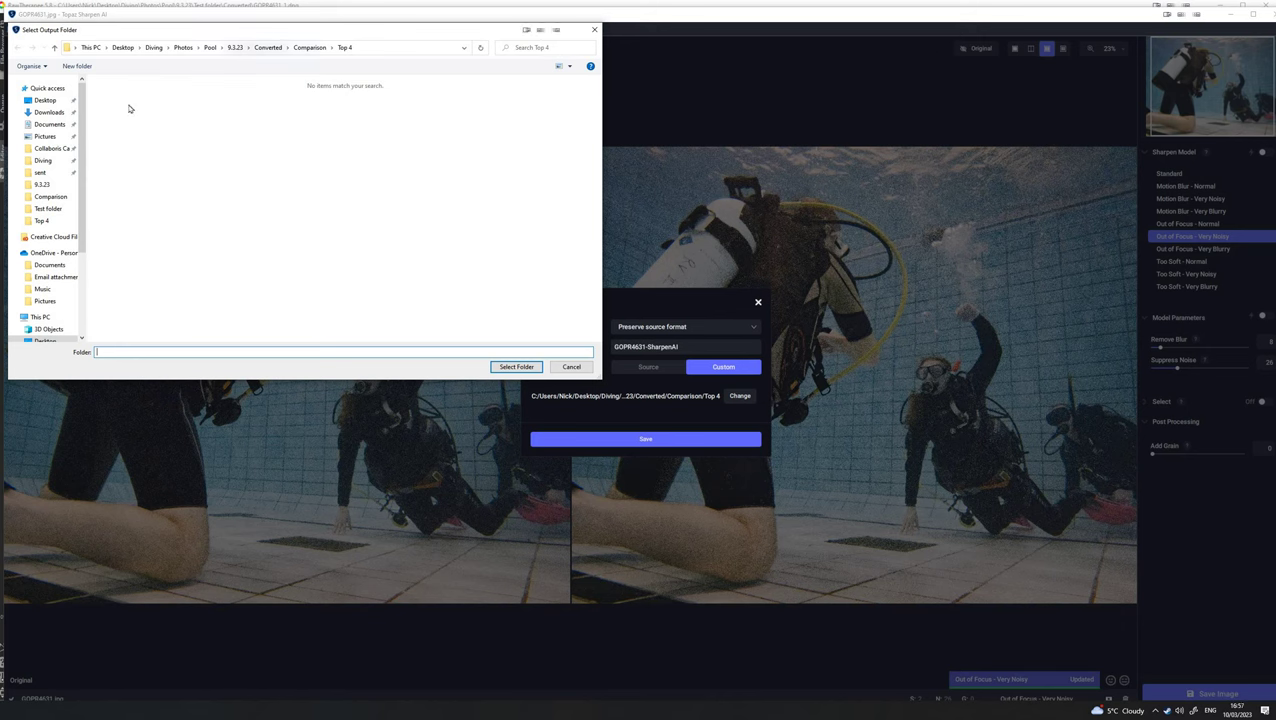
Set Test folder > Edited as the output folder and save GOPR4631-SharpenAI.
click(235, 50)
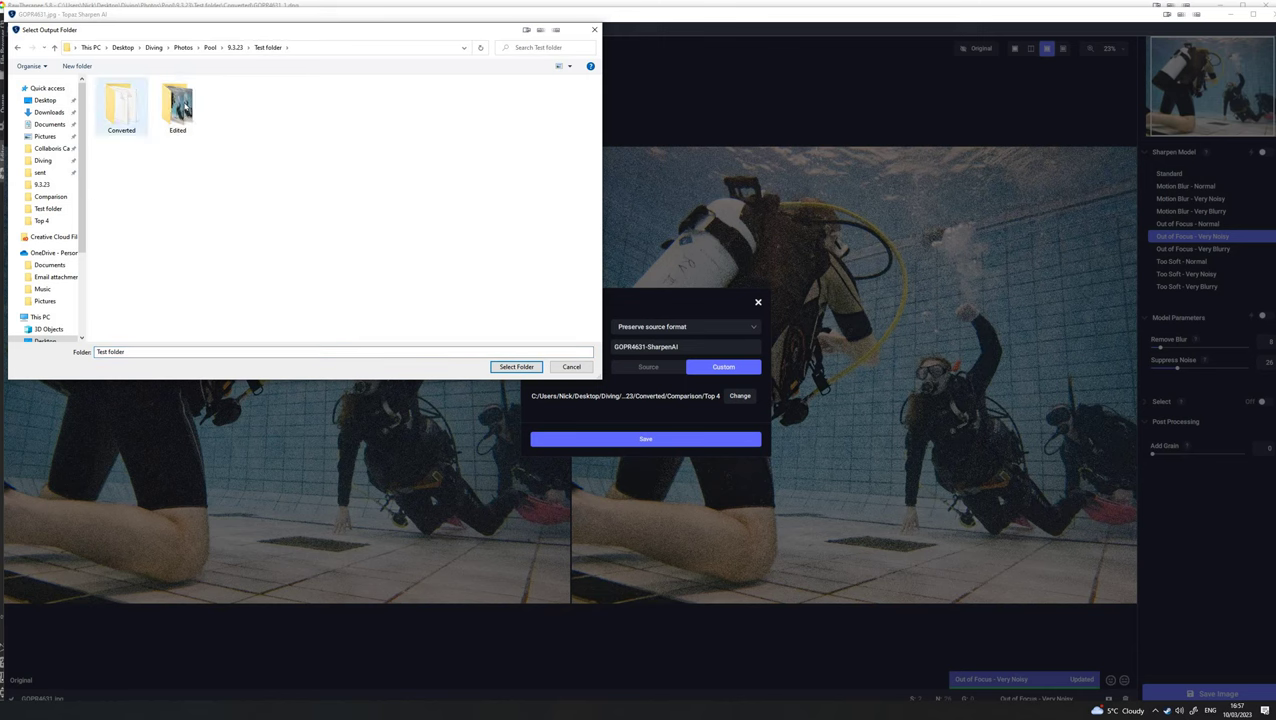
double_click(178, 108)
key(Return)
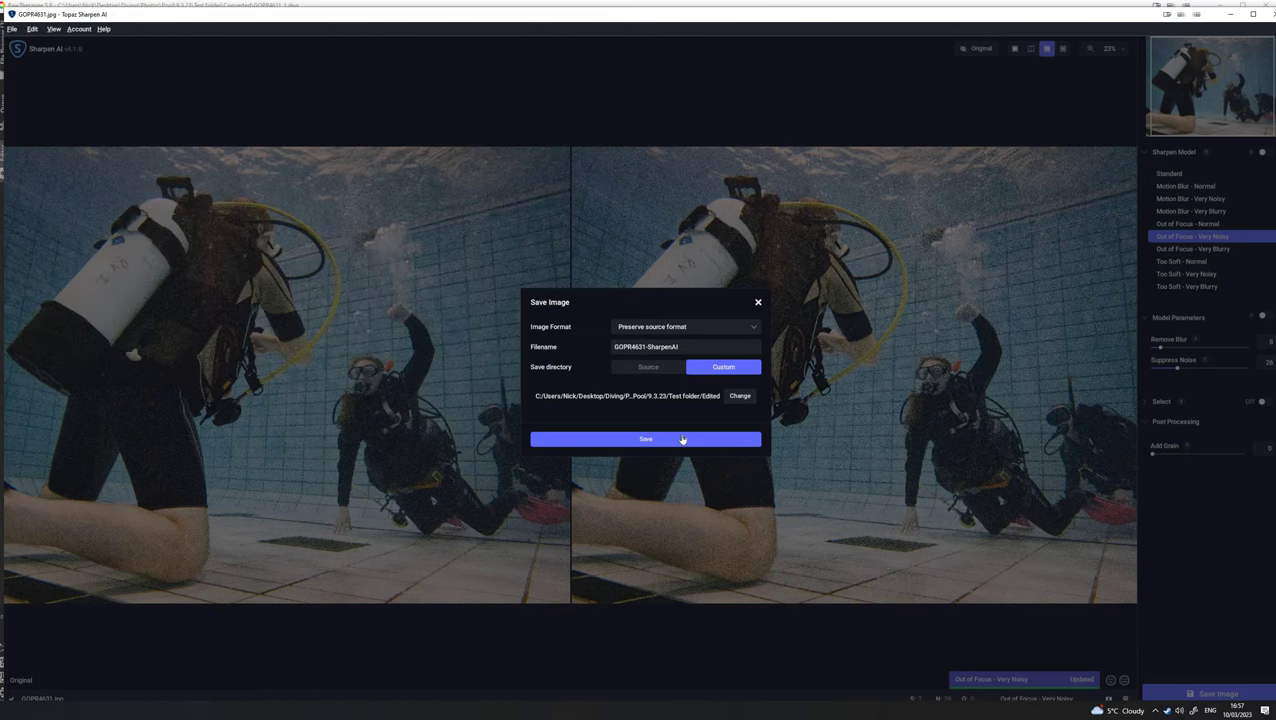
click(676, 440)
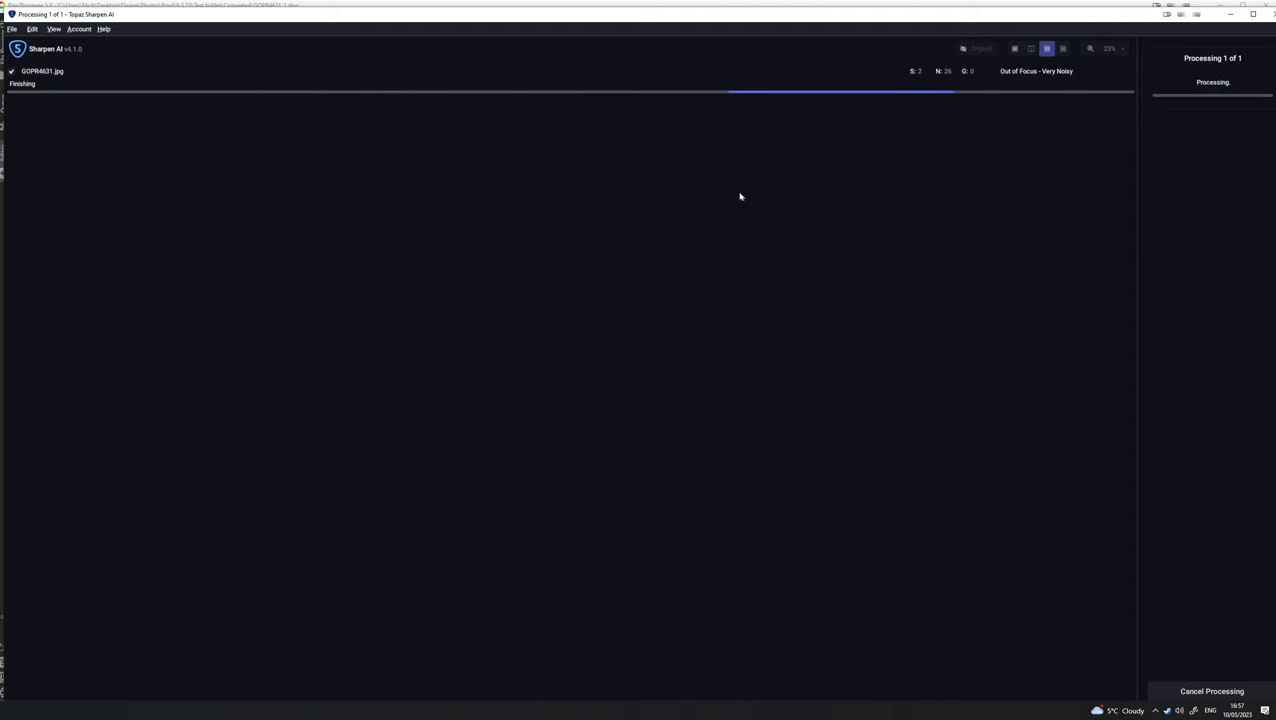
Close Sharpen AI and switch back to File Explorer.
click(1229, 14)
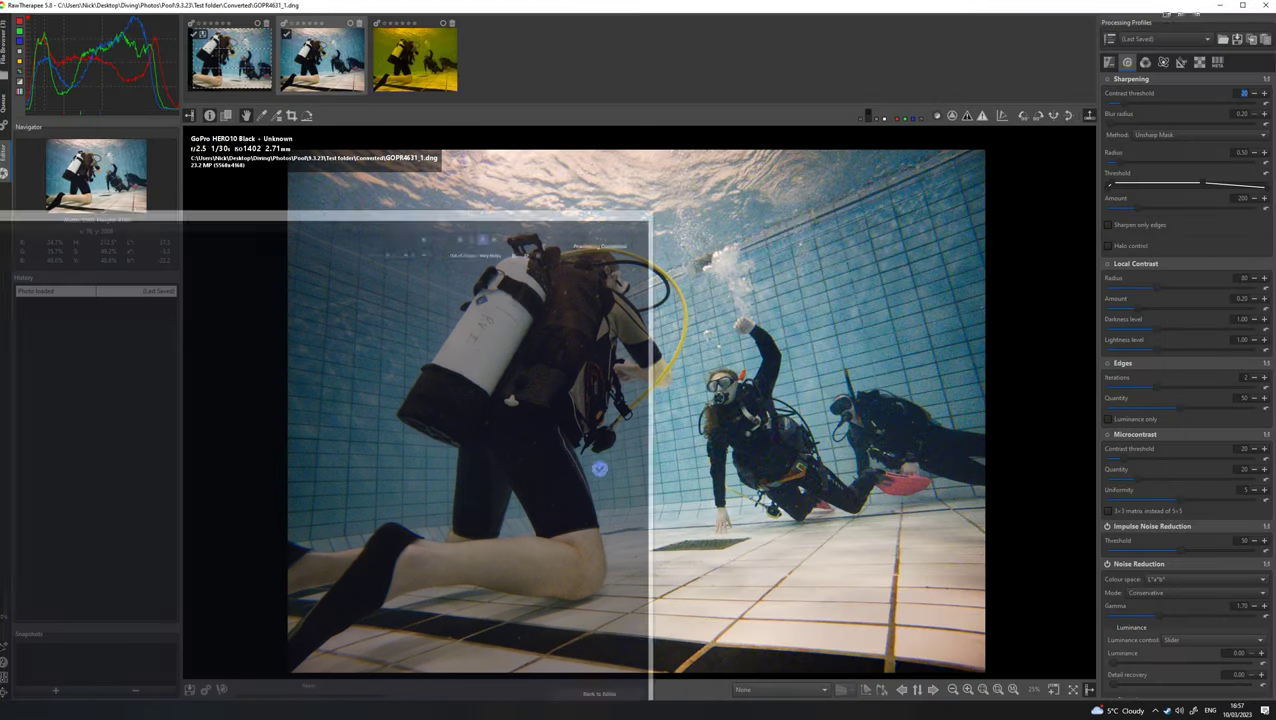
key(alt+Tab)
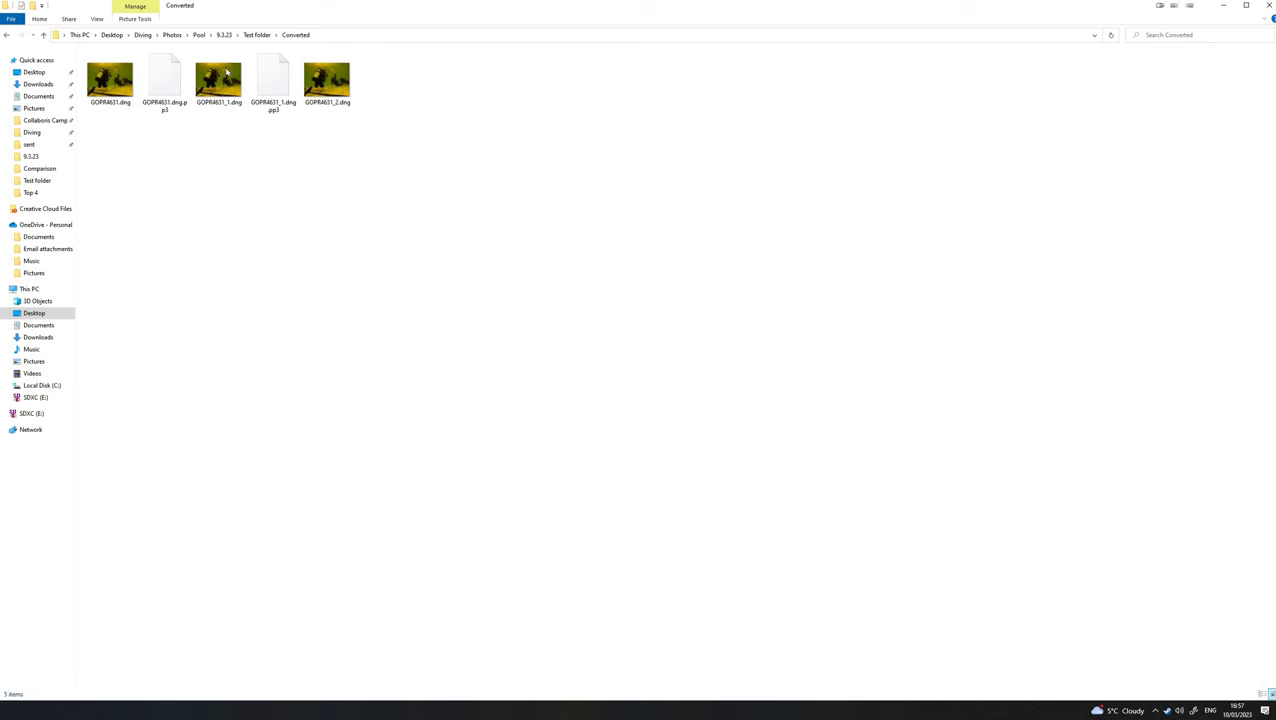